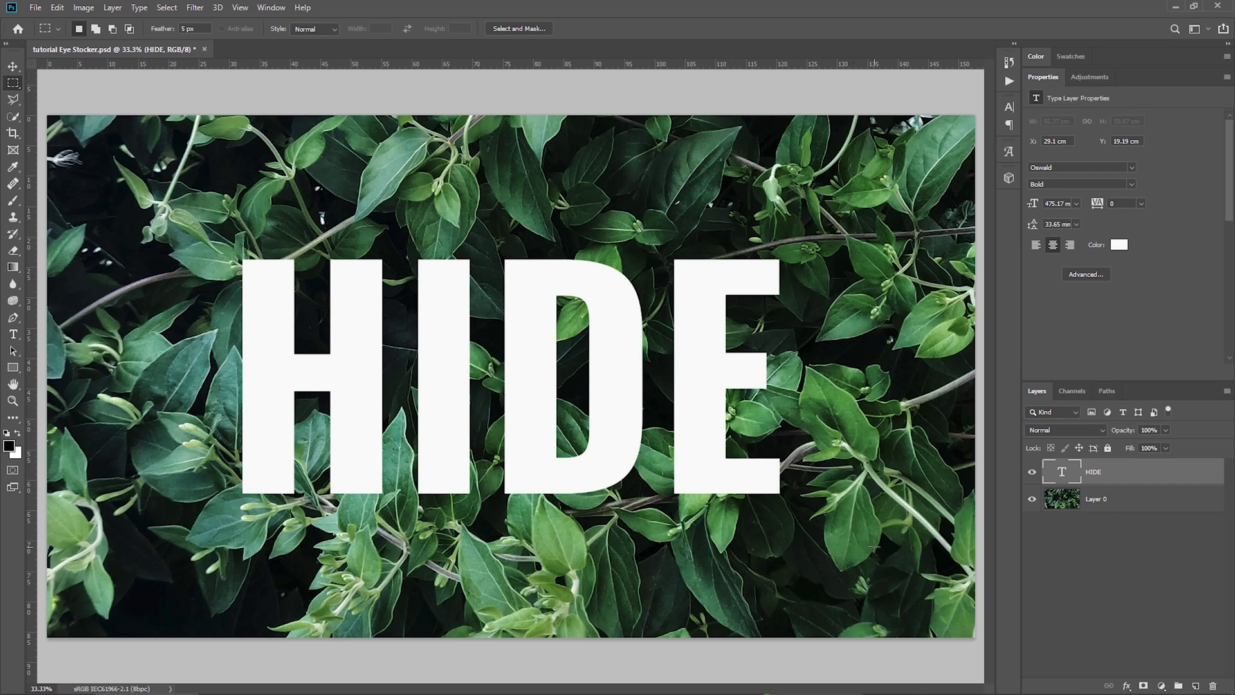
Open the HIDE layer's Layer Style dialog via Blending Options and enable Gradient Overlay.
double_click(1135, 473)
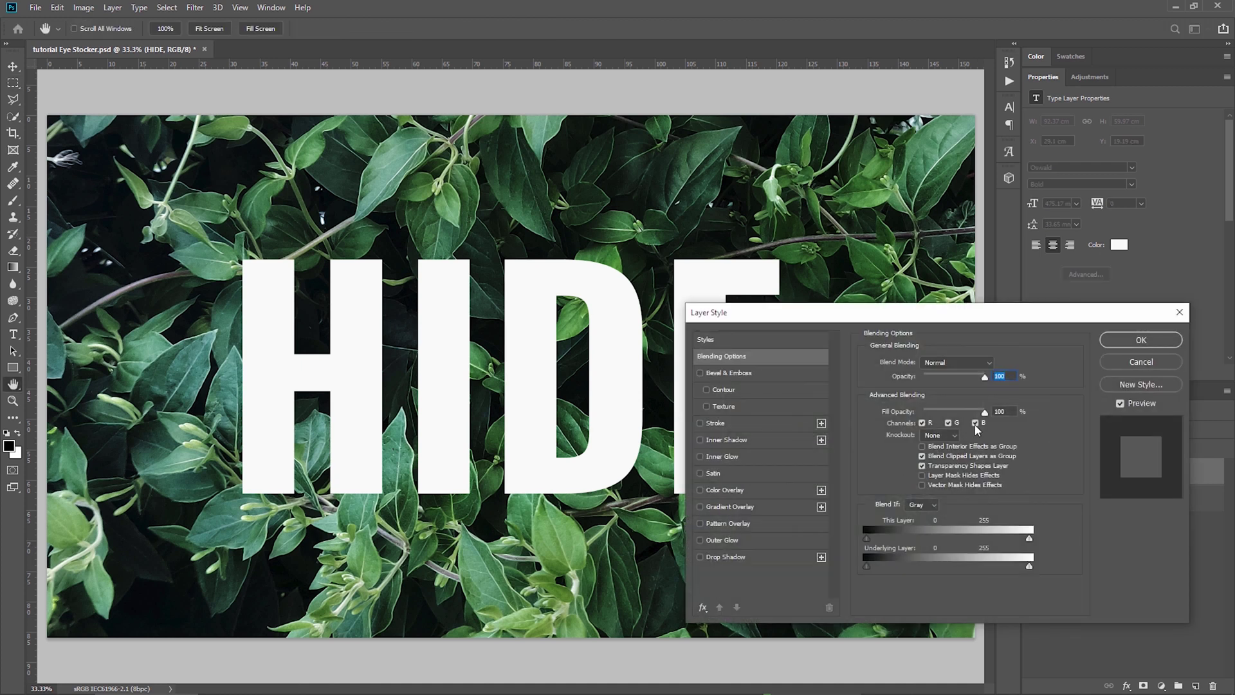
left_click(1141, 364)
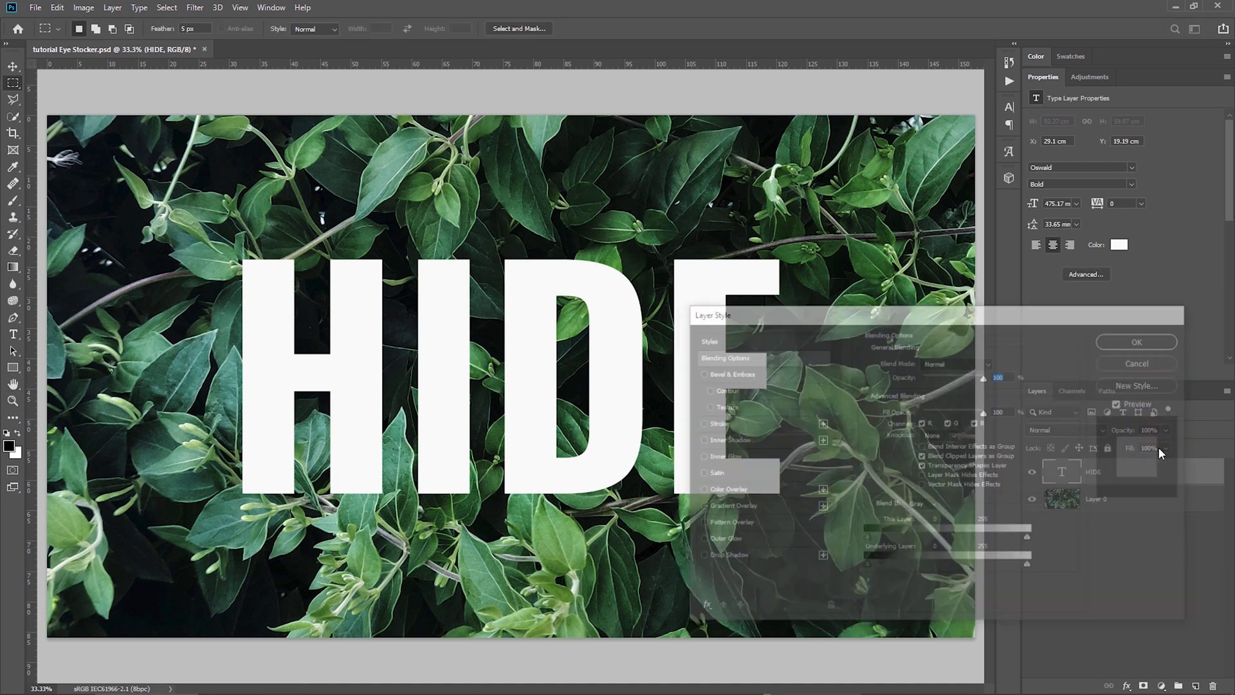
right_click(1163, 472)
left_click(1049, 126)
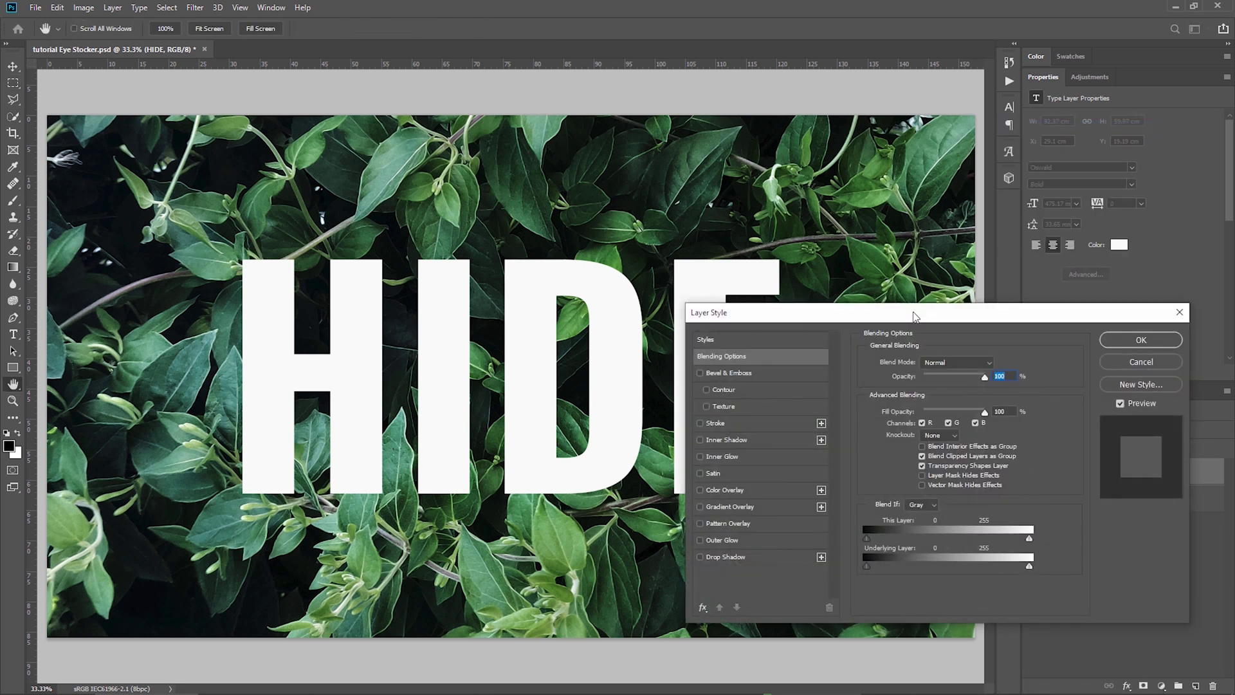
left_click_drag(919, 313, 941, 264)
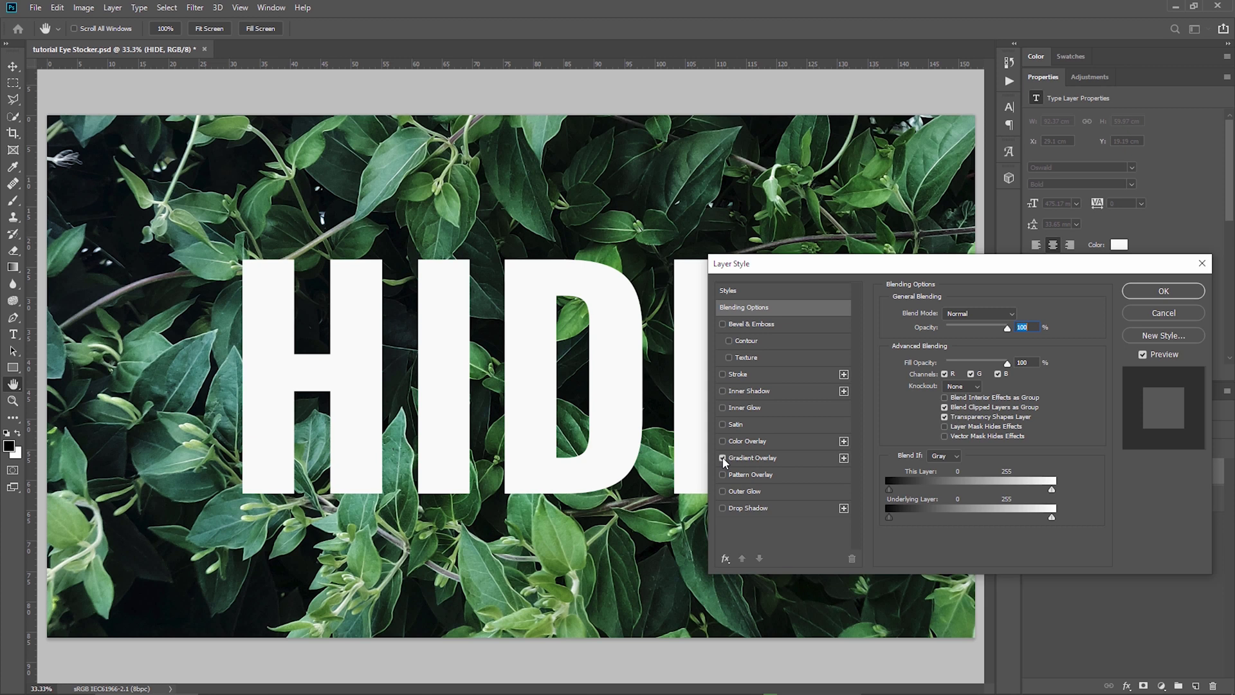
left_click(722, 459)
Set the gradient angle to -90 with stops pale yellow f4e99c and gold cdb933.
left_click(792, 459)
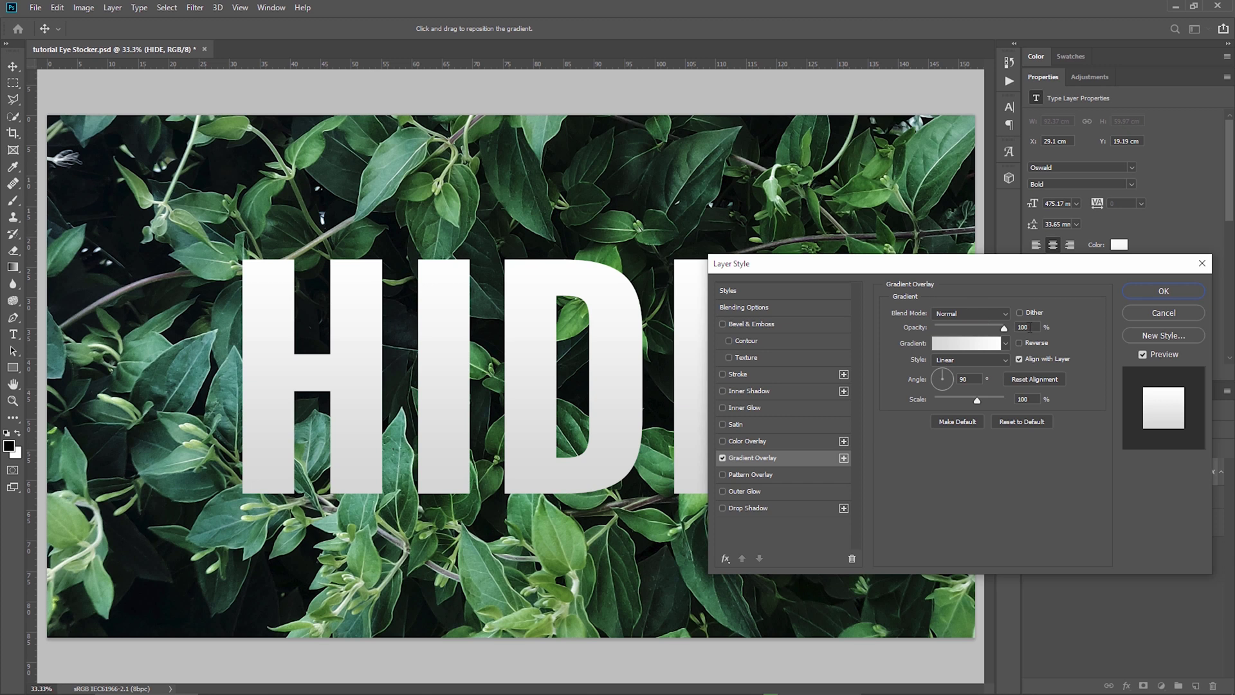
left_click(963, 379)
type("0")
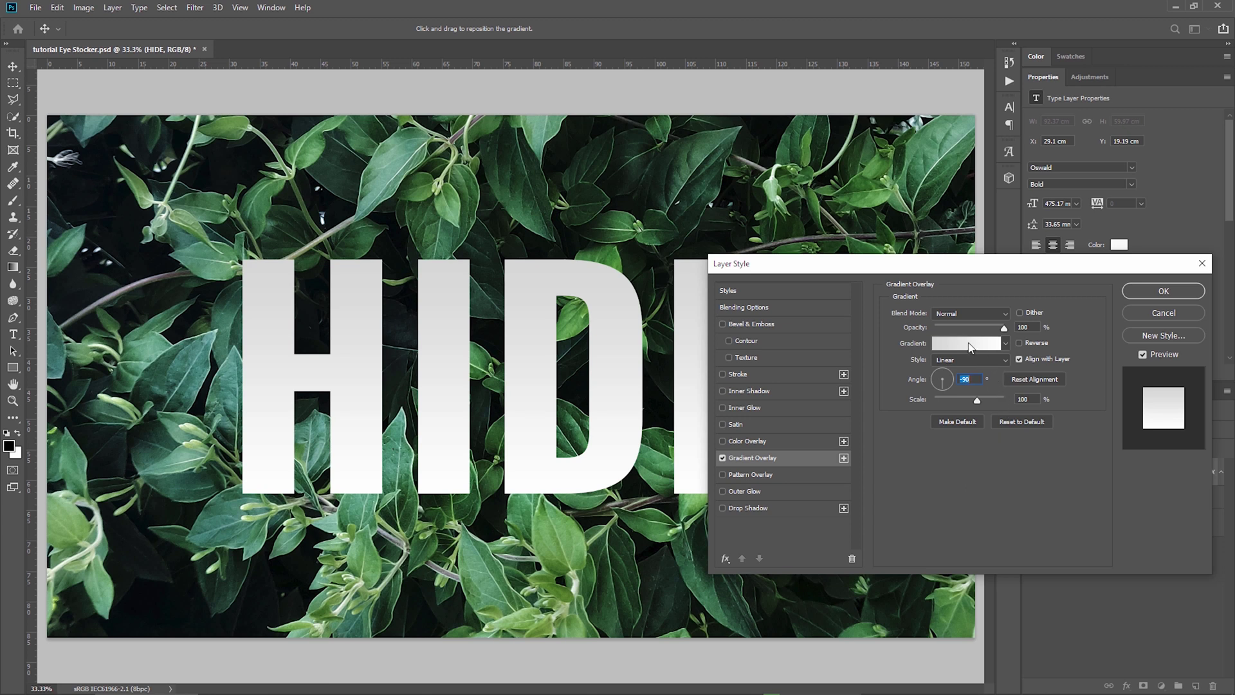
left_click(970, 344)
left_click(733, 497)
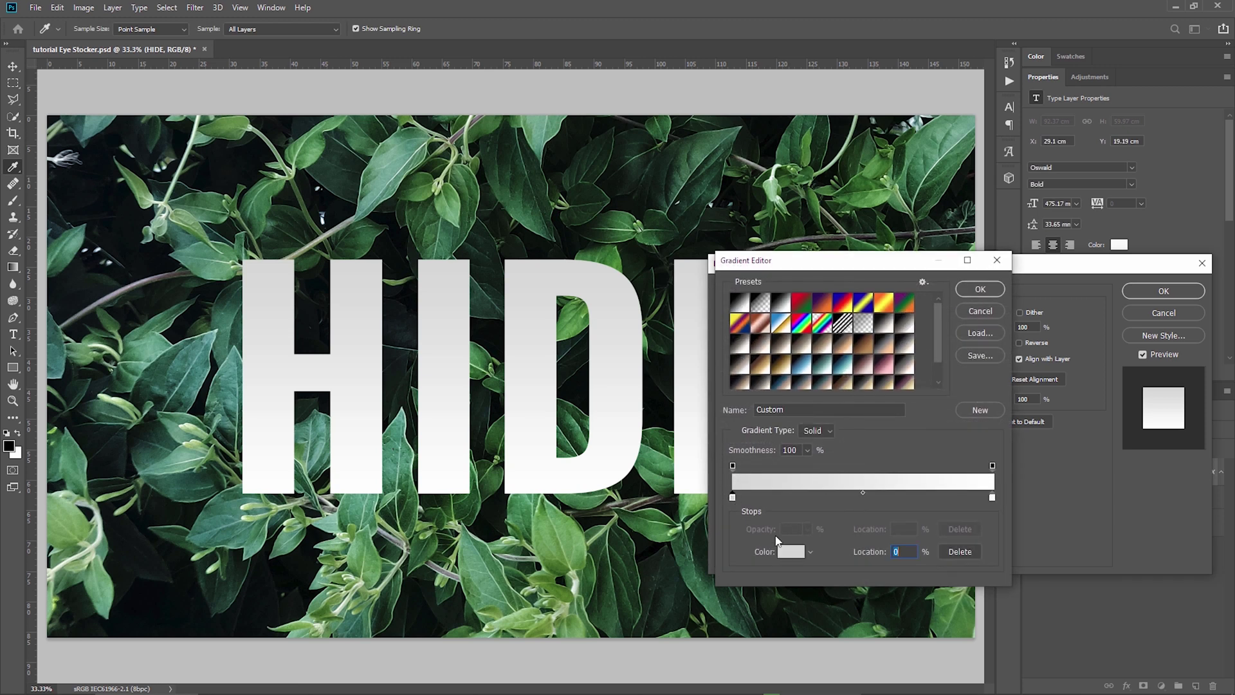
left_click(786, 551)
type("f4")
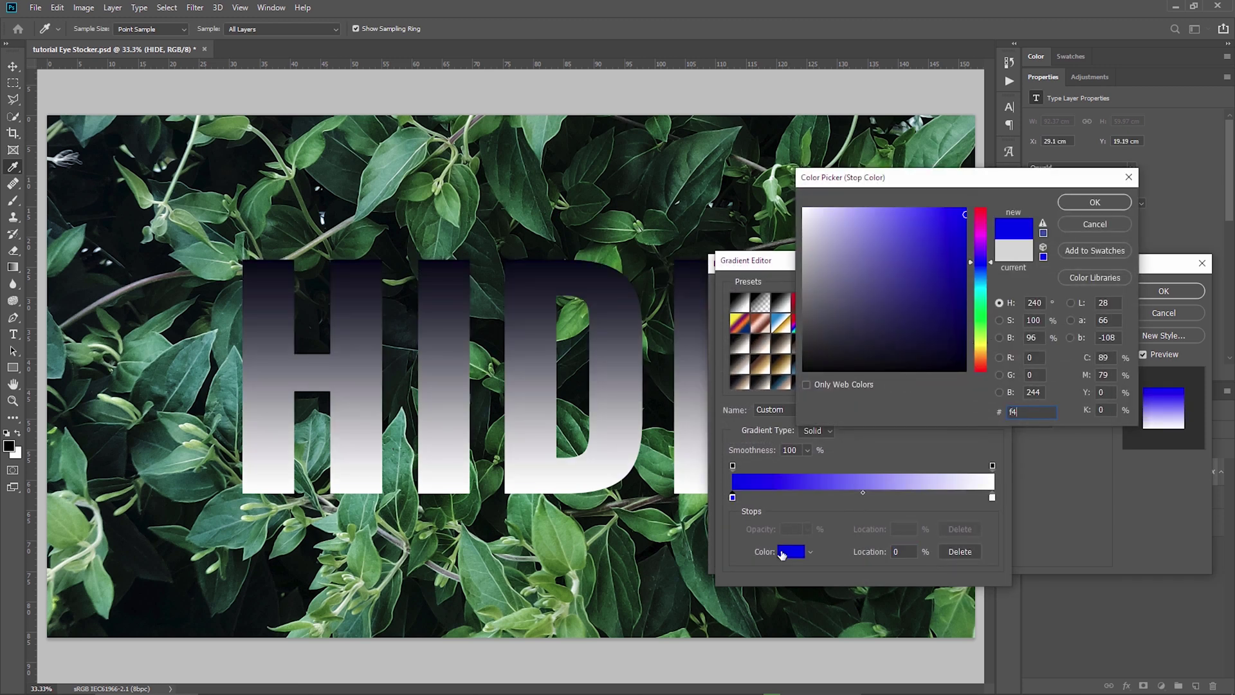
type("e99c")
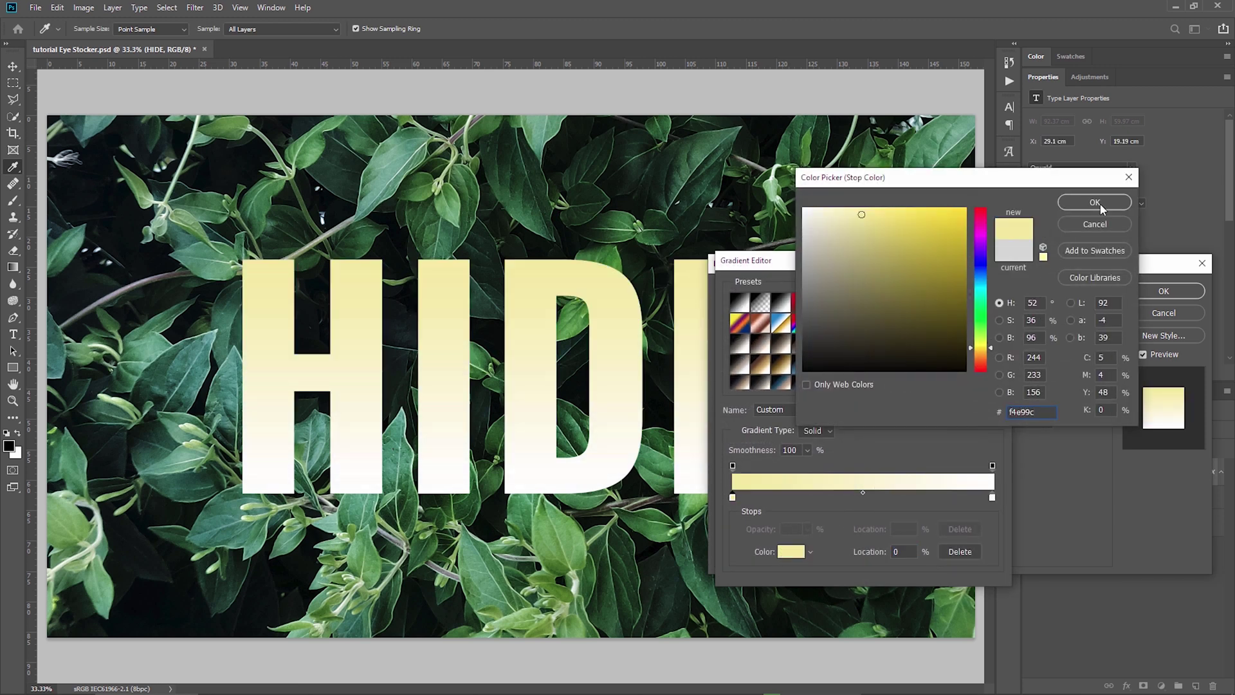
left_click(1094, 204)
left_click(992, 498)
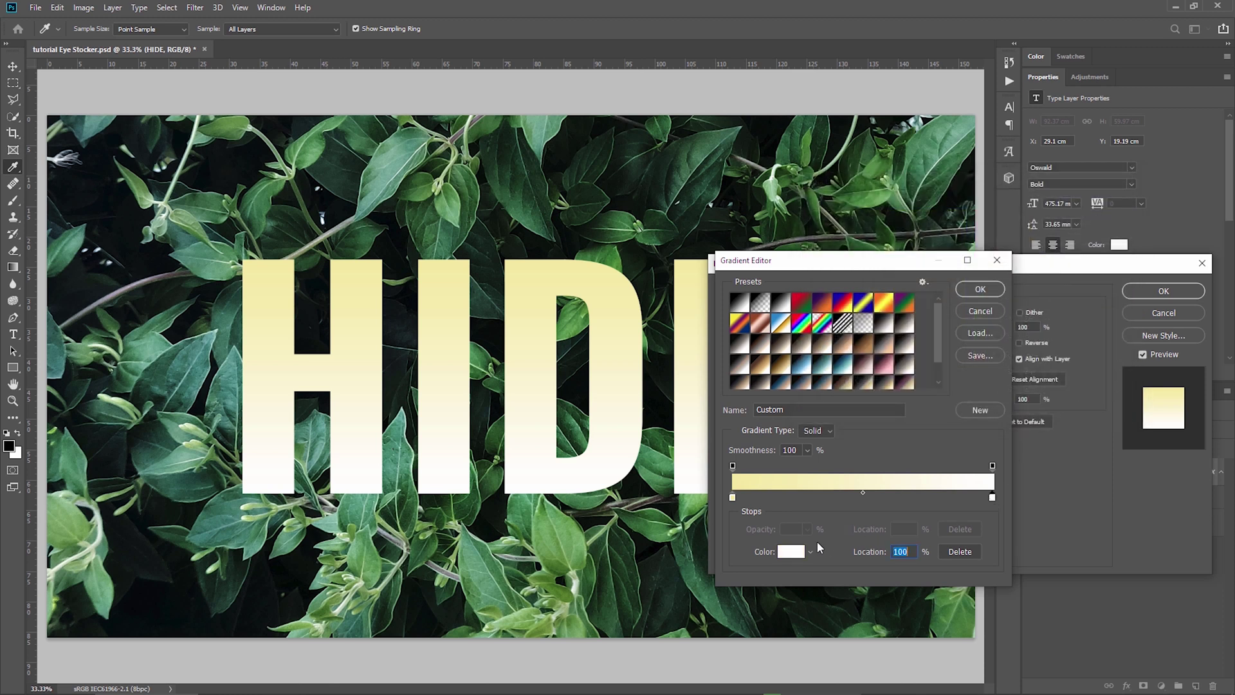
left_click(790, 552)
type("cdb")
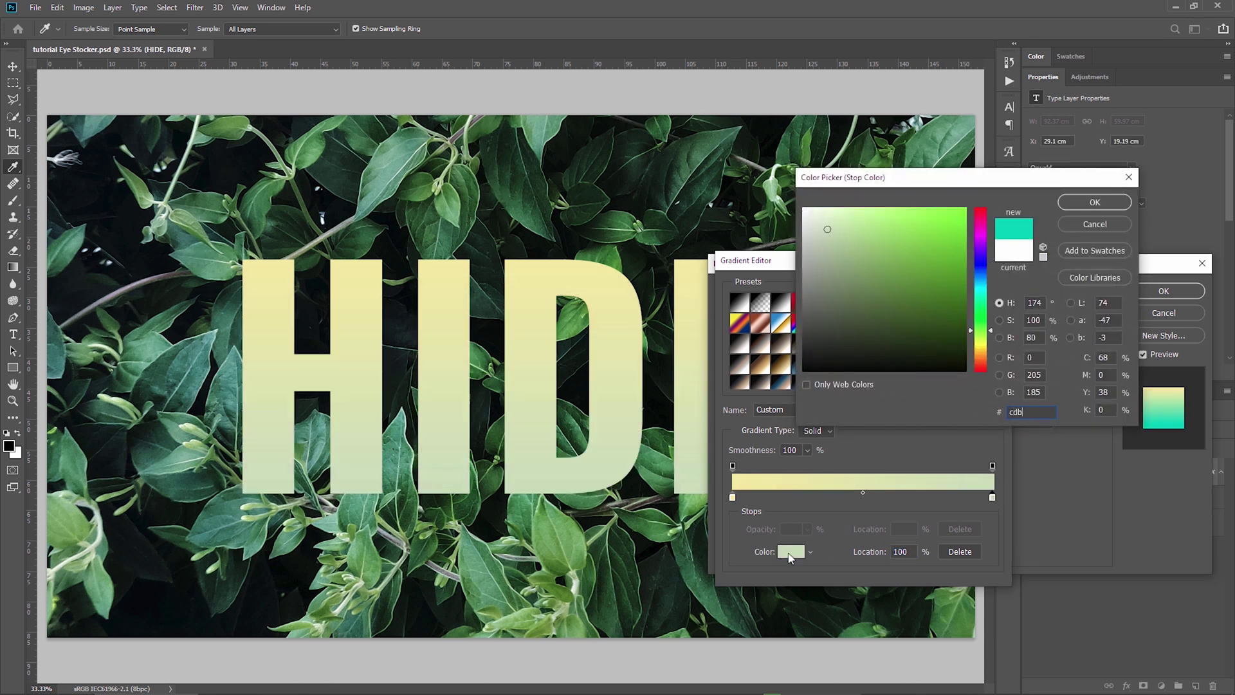
type("94c")
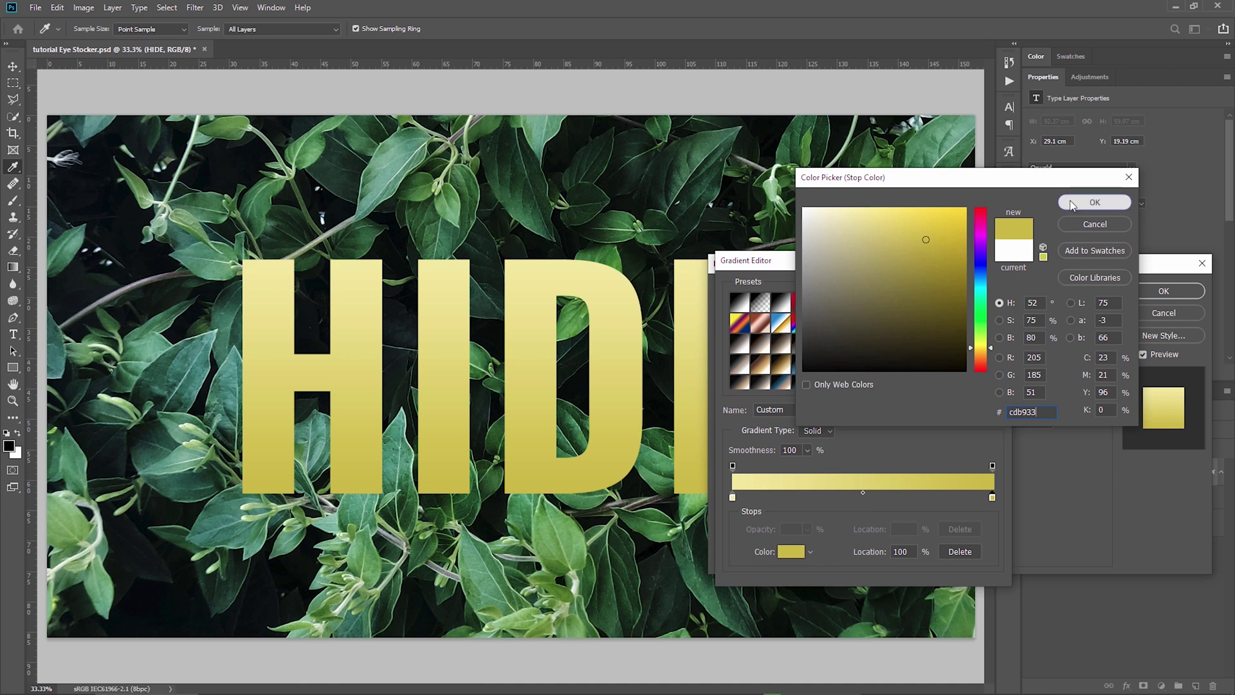
left_click(1092, 203)
left_click(985, 289)
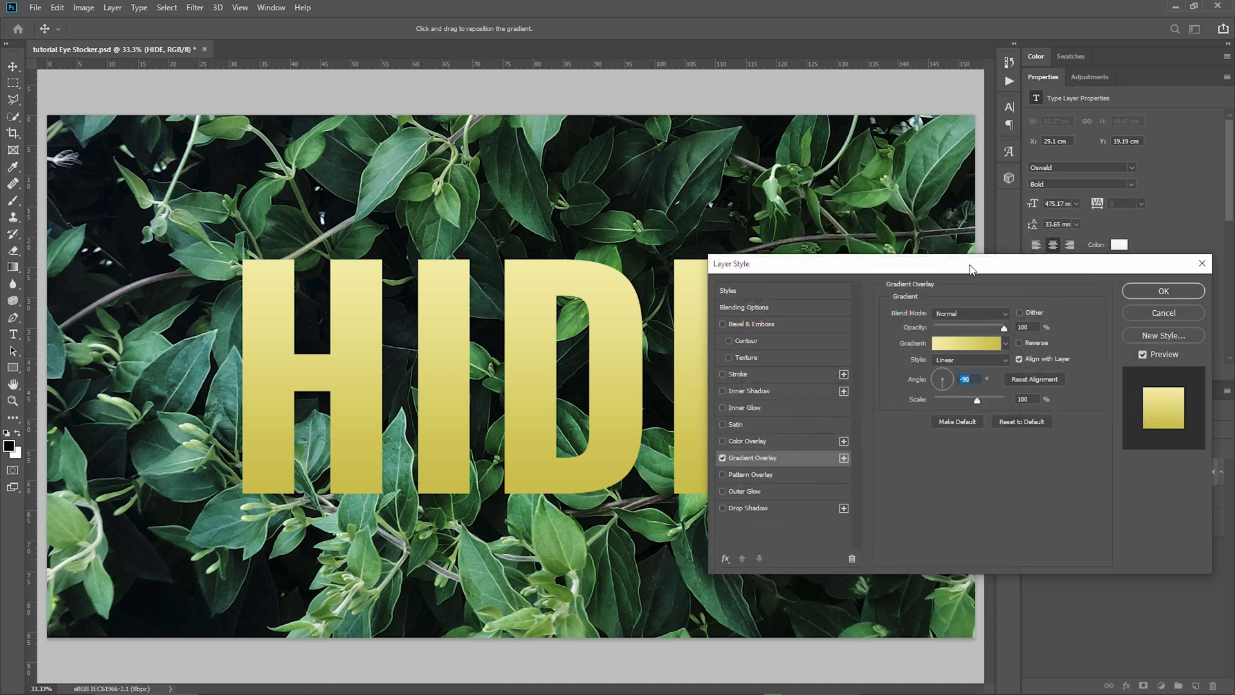
left_click_drag(972, 270, 985, 242)
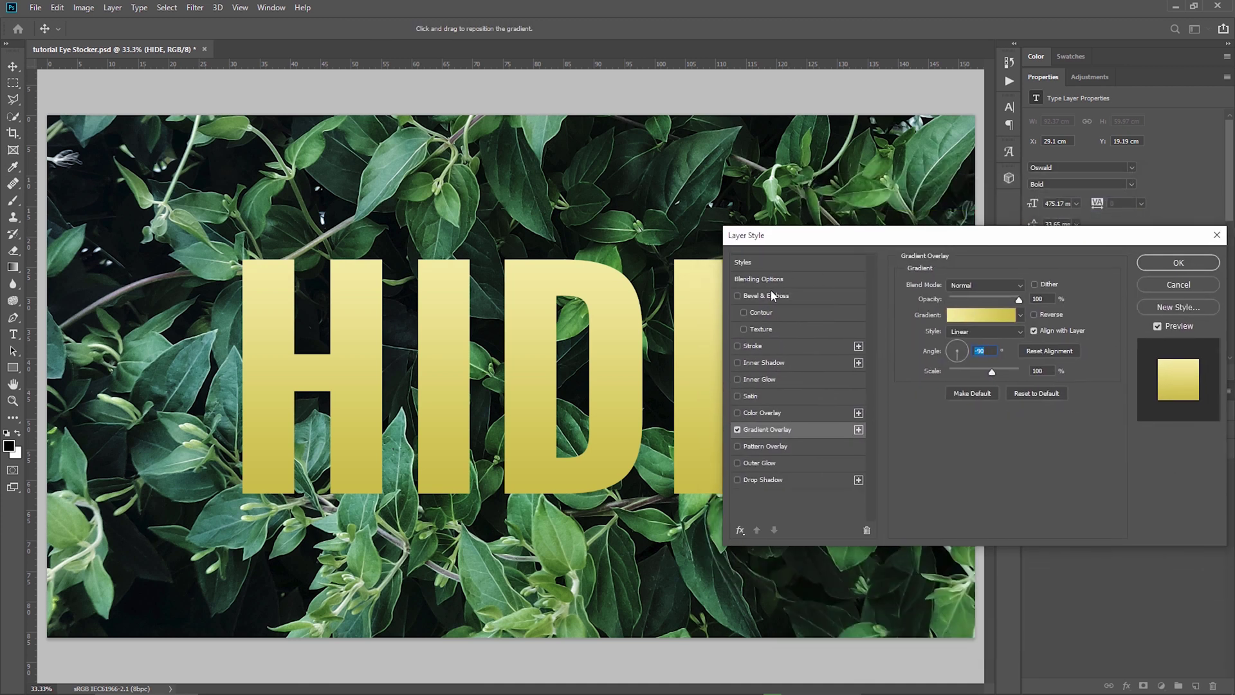
Add an Inner Bevel with Depth 105, Size 24, Soften 7 and apply both effects.
left_click(739, 295)
left_click(766, 296)
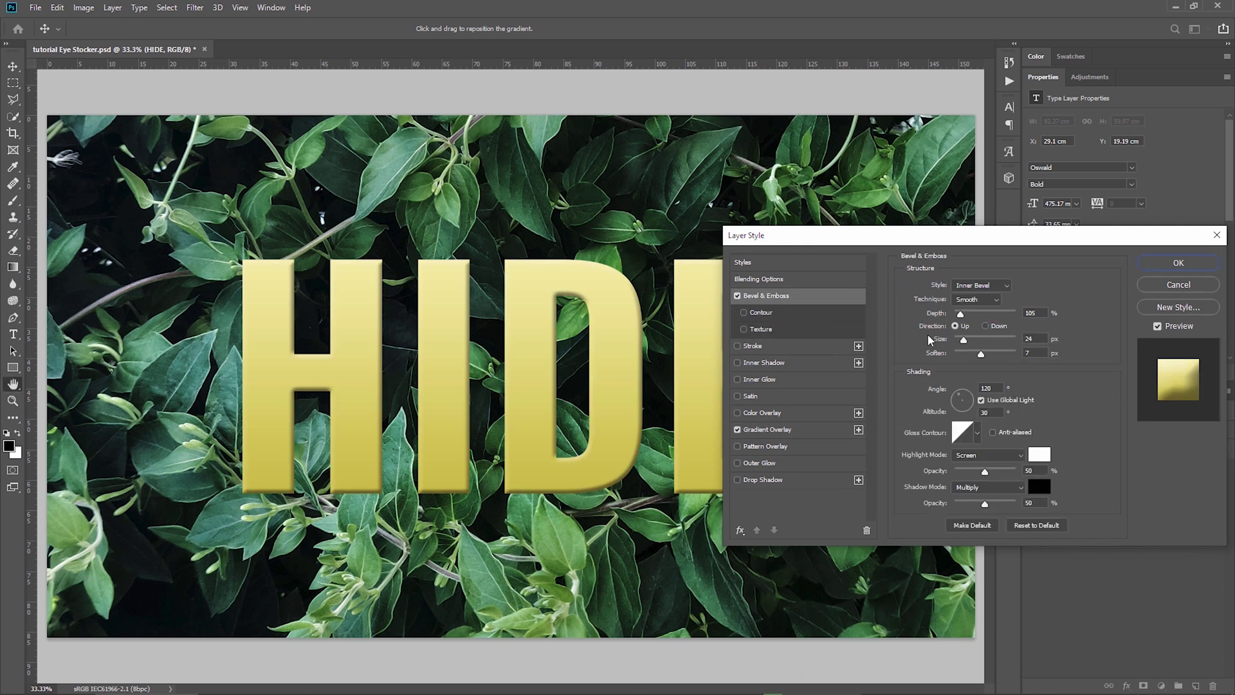
left_click(986, 286)
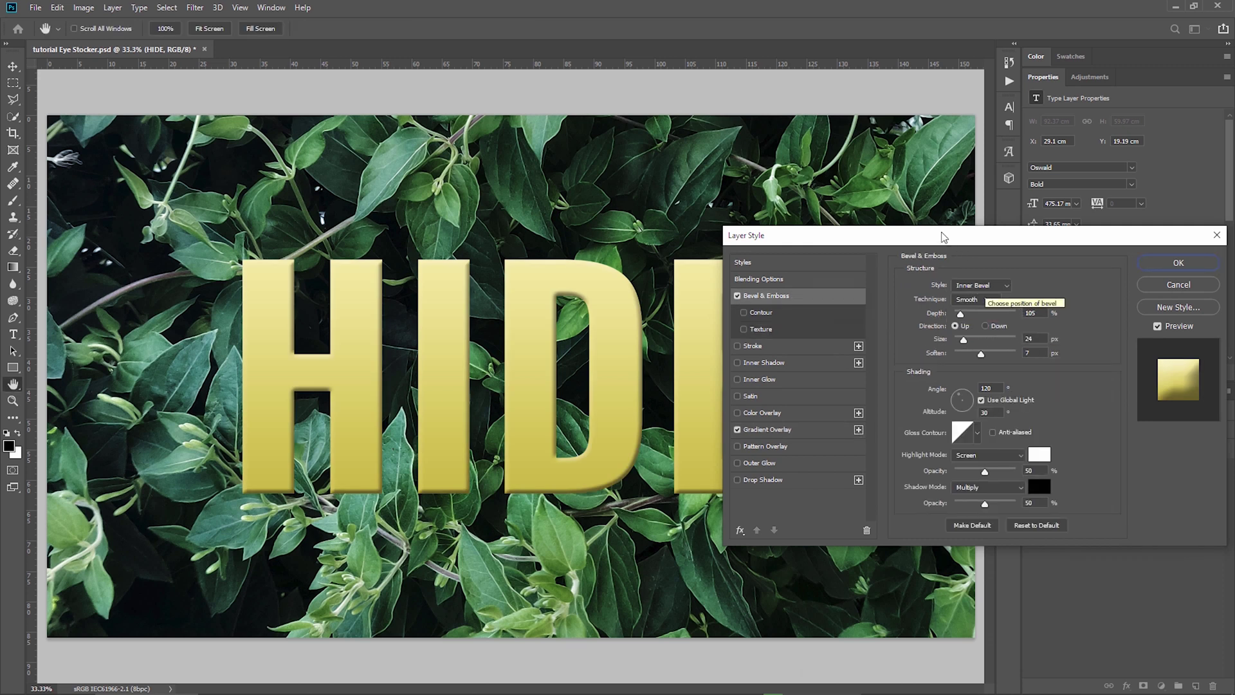
left_click(986, 289)
left_click_drag(982, 322, 1004, 323)
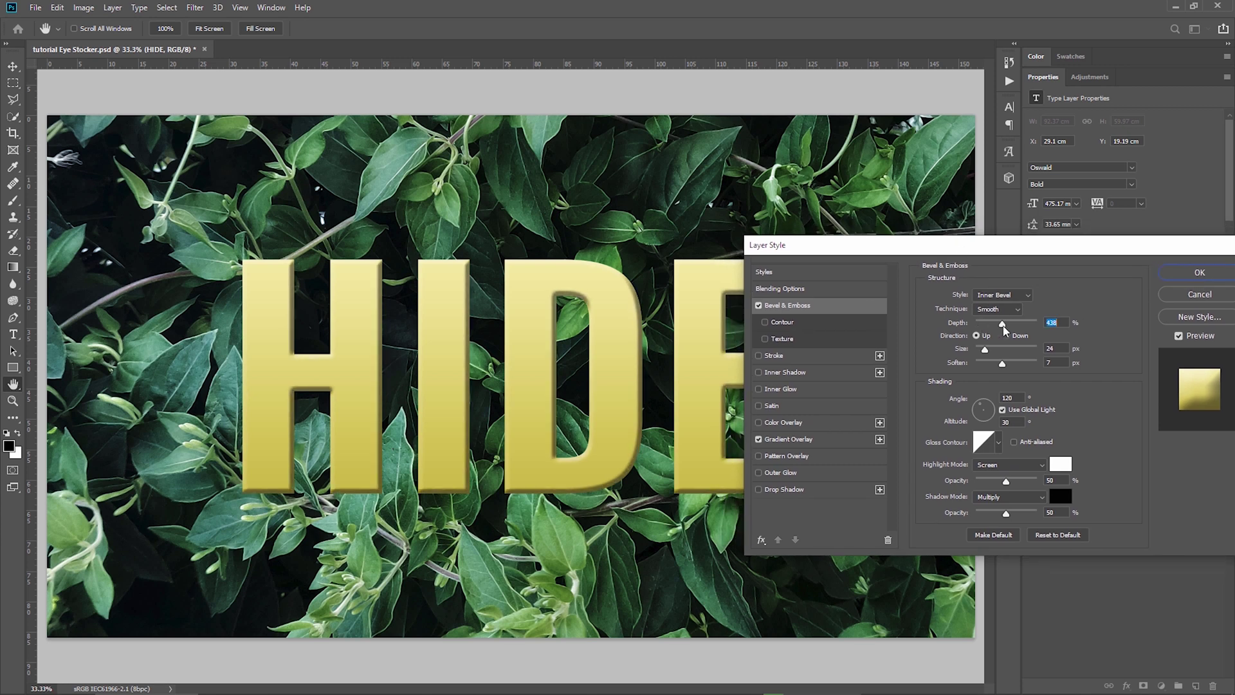
key("BackSpace")
type("105")
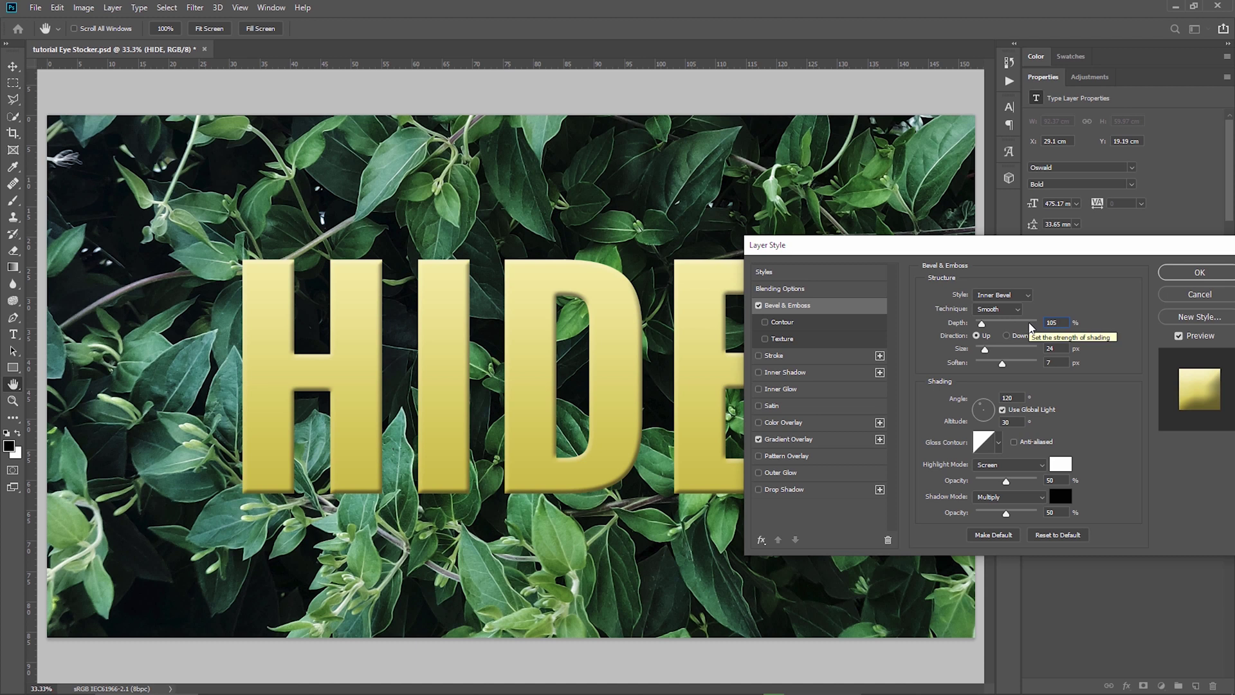
mouse_move(984, 349)
left_mouse_down()
mouse_move(999, 355)
mouse_move(990, 364)
left_mouse_up()
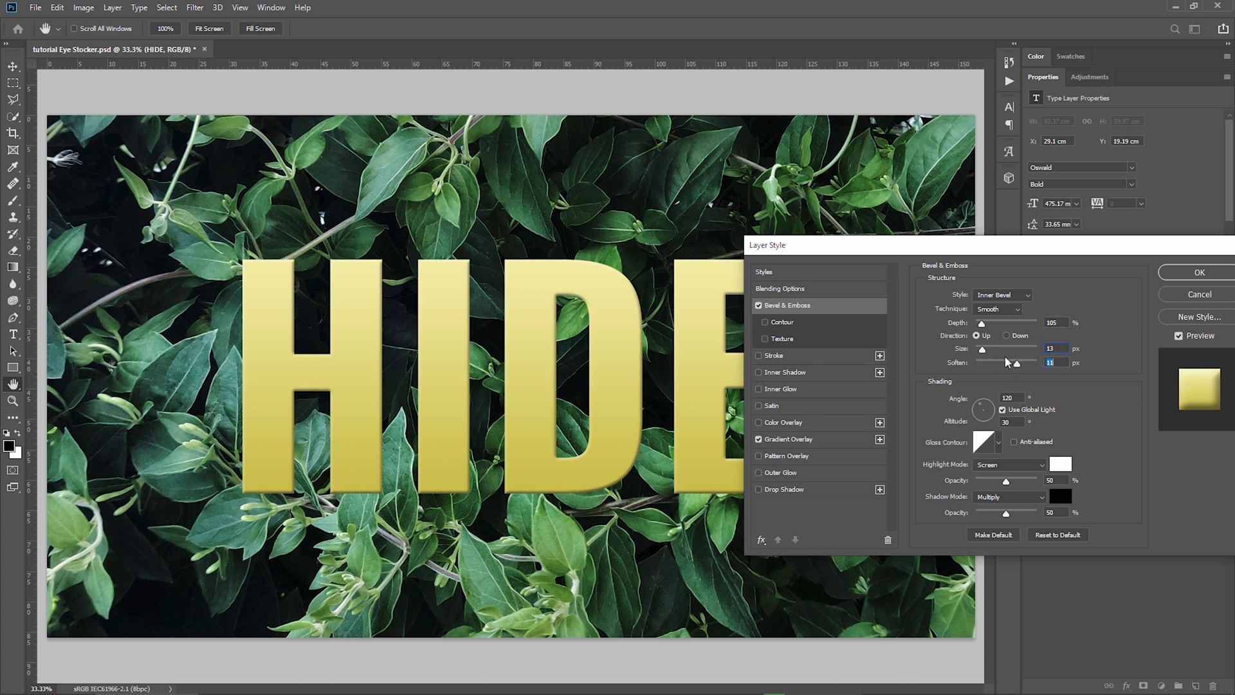
mouse_move(982, 348)
left_mouse_down()
mouse_move(1004, 348)
mouse_move(985, 364)
mouse_move(994, 355)
left_mouse_up()
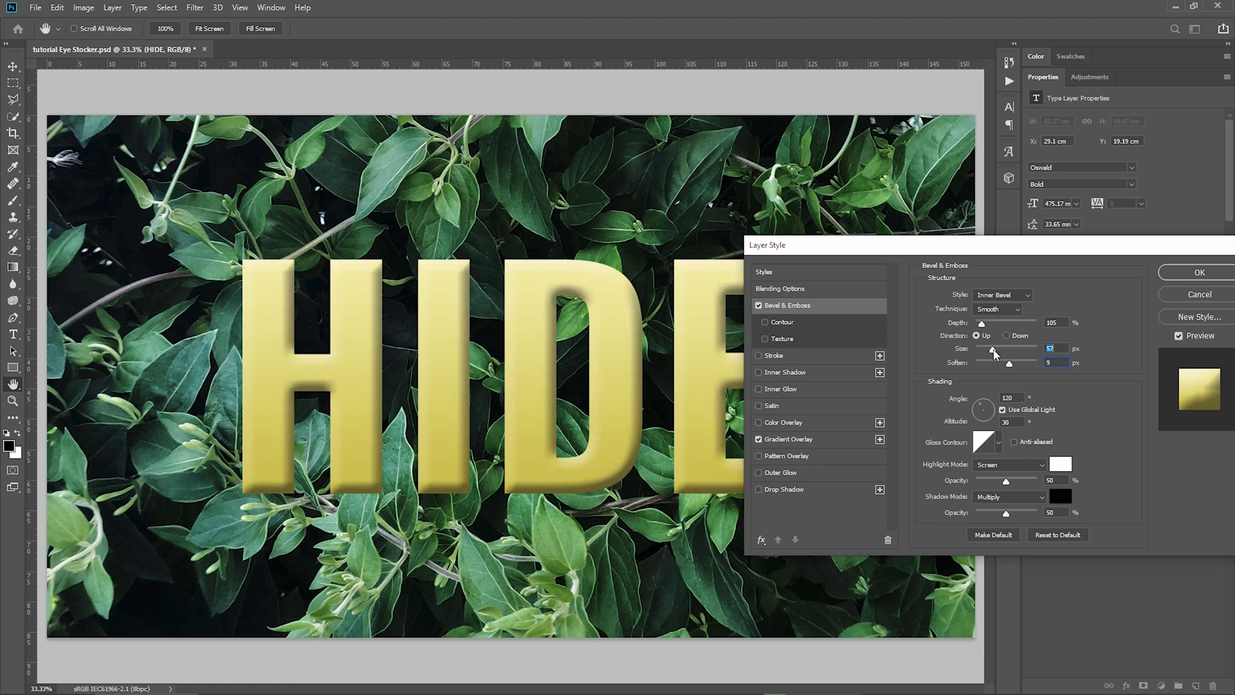
left_click(1059, 349)
type("24")
double_click(1058, 362)
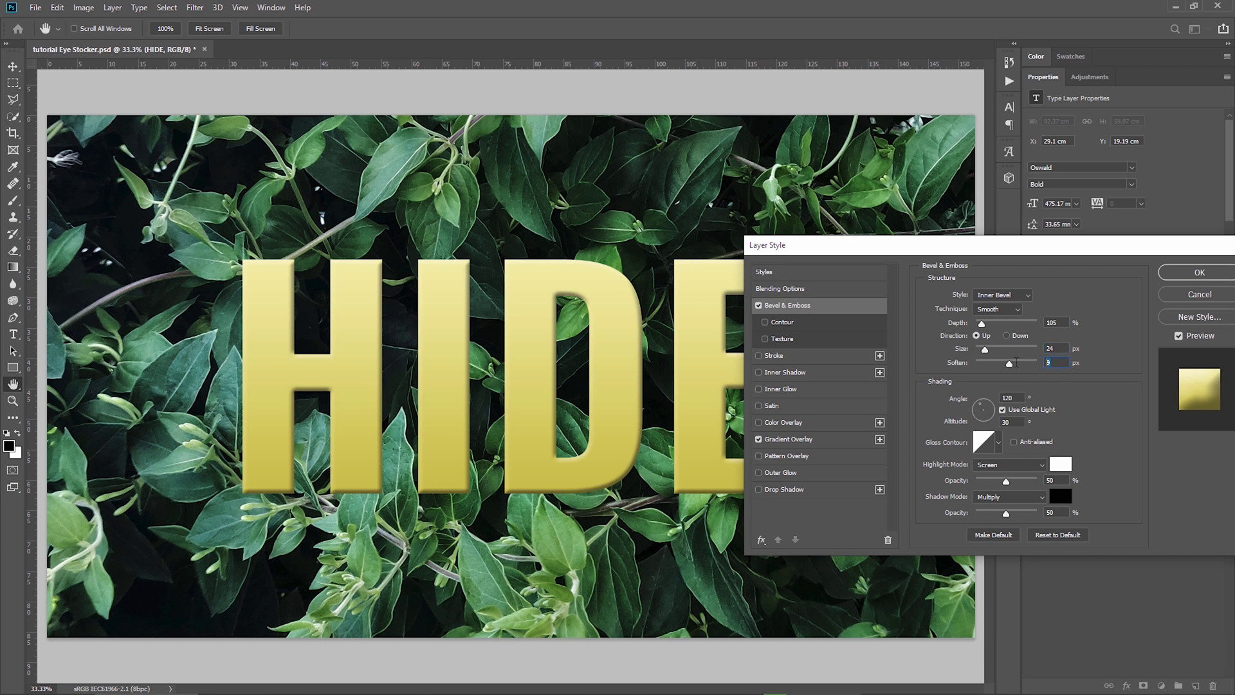
type("7")
left_click(1173, 274)
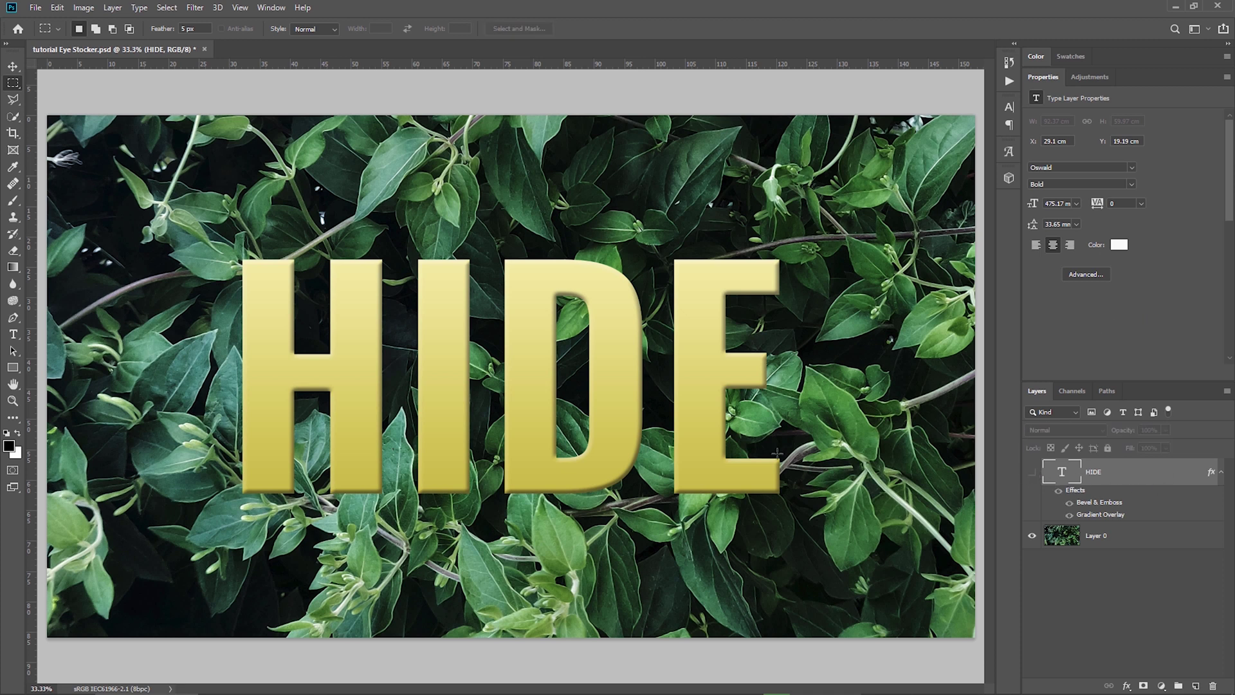
Toggle HIDE's visibility to compare, then set the layer's opacity to 40%.
left_click(1032, 471)
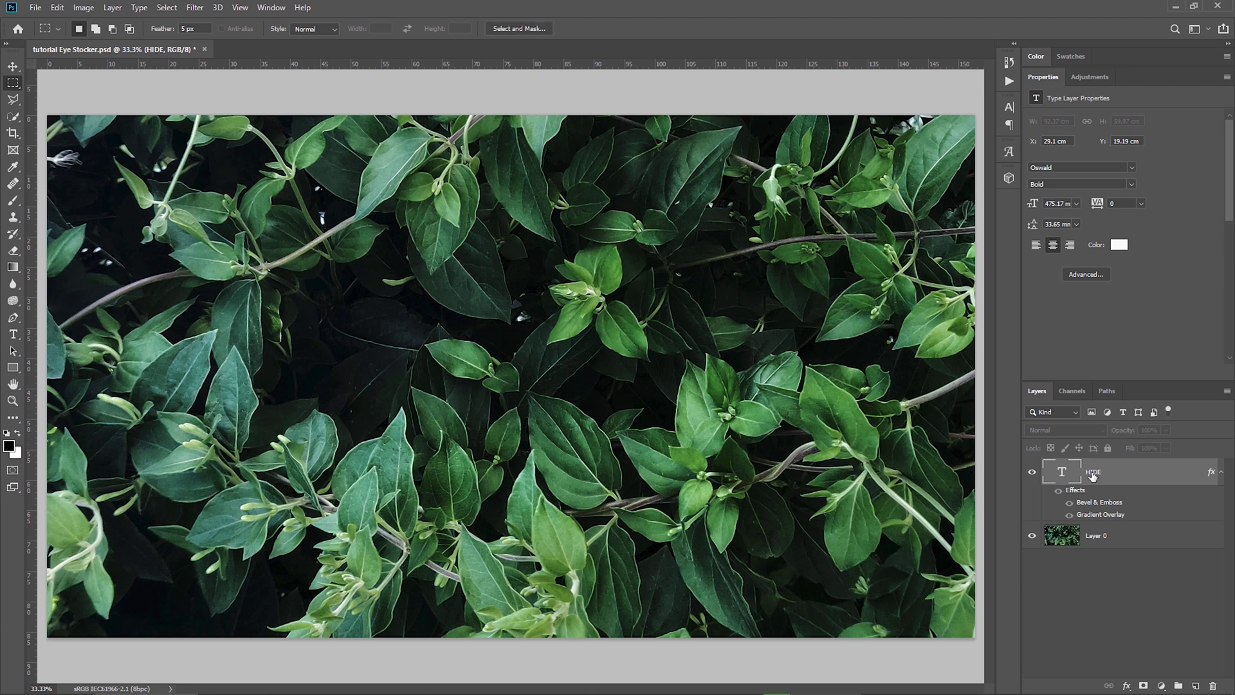
left_click(1032, 471)
left_click_drag(1122, 432, 1083, 433)
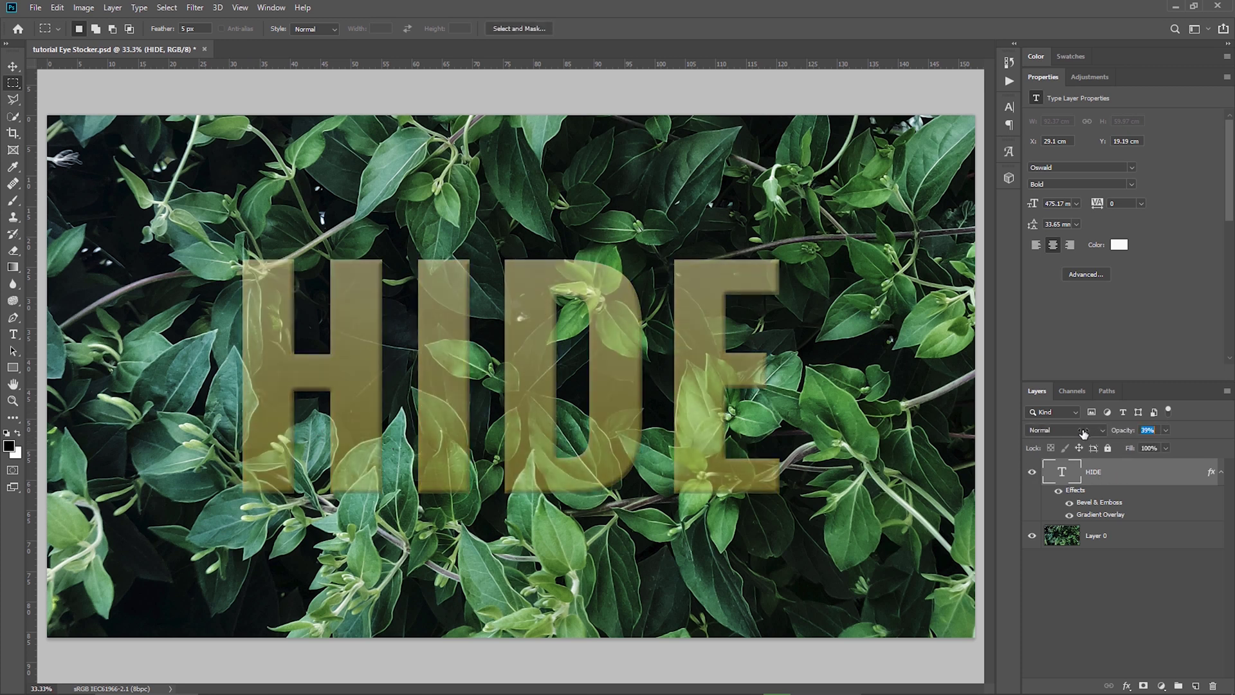
left_click(1155, 426)
double_click(1155, 427)
type("40")
Set the Pen tool to Shape mode with no fill and a 2 px red stroke, zooming in on the letters.
key("p")
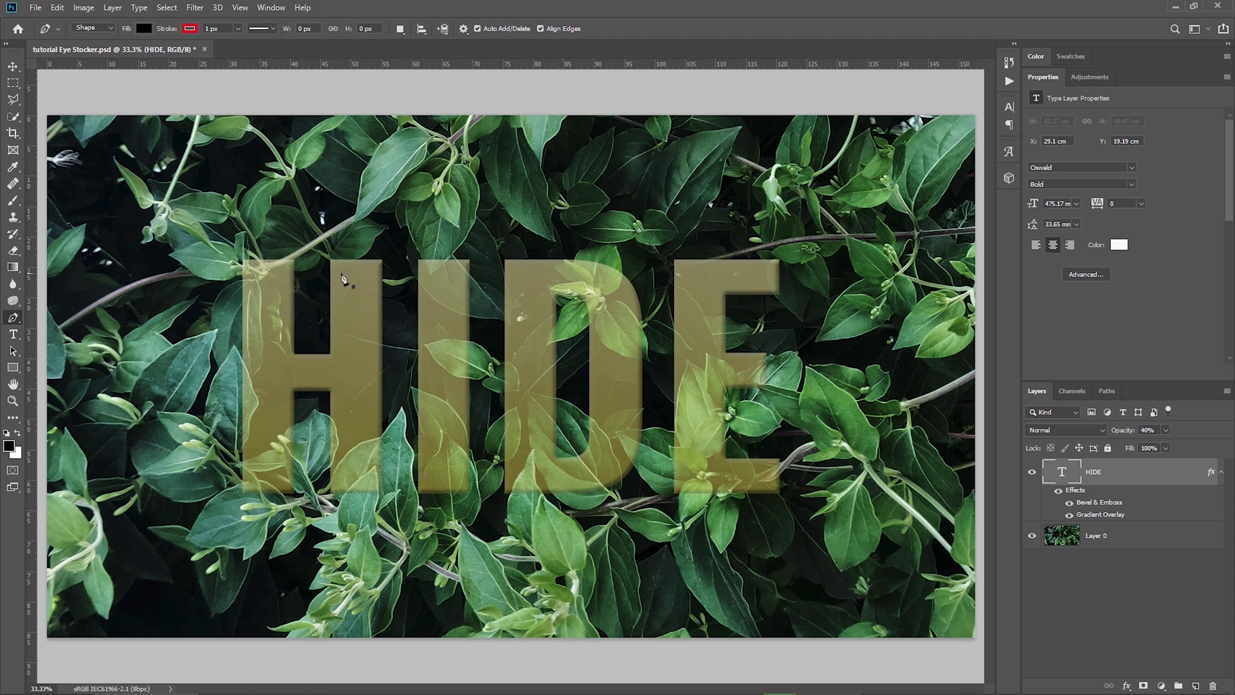
left_click(102, 30)
left_click(142, 28)
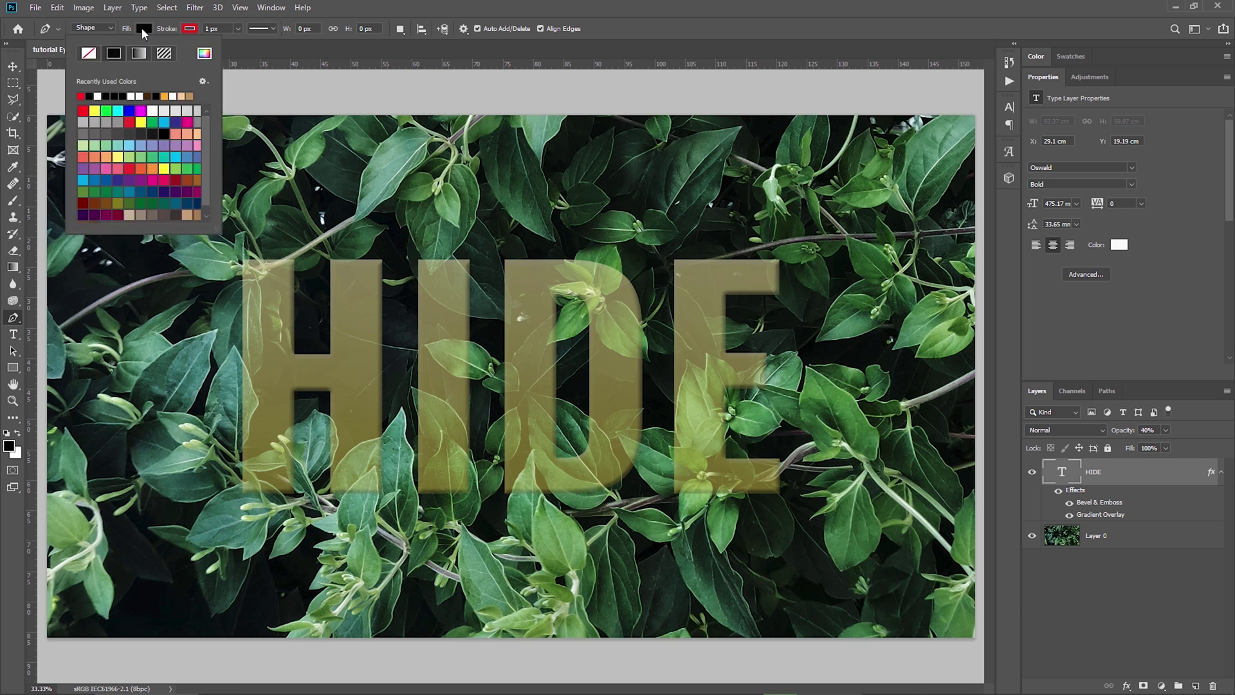
left_click(90, 55)
left_click(189, 29)
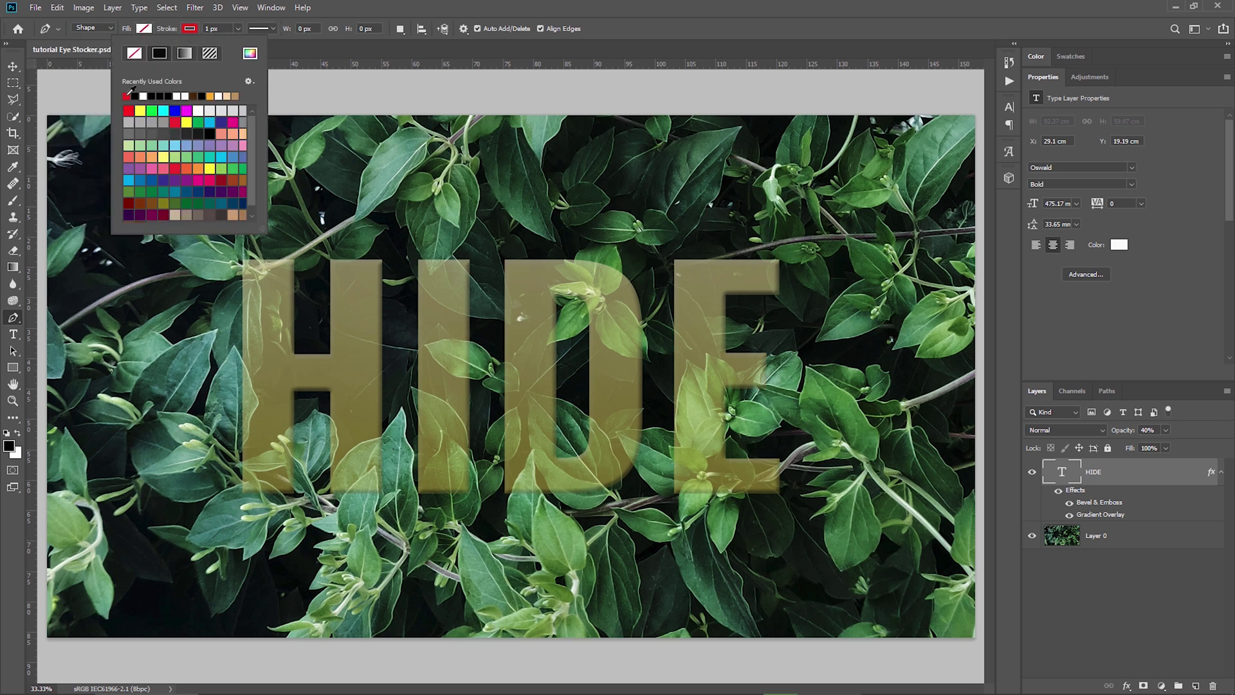
left_click(224, 28)
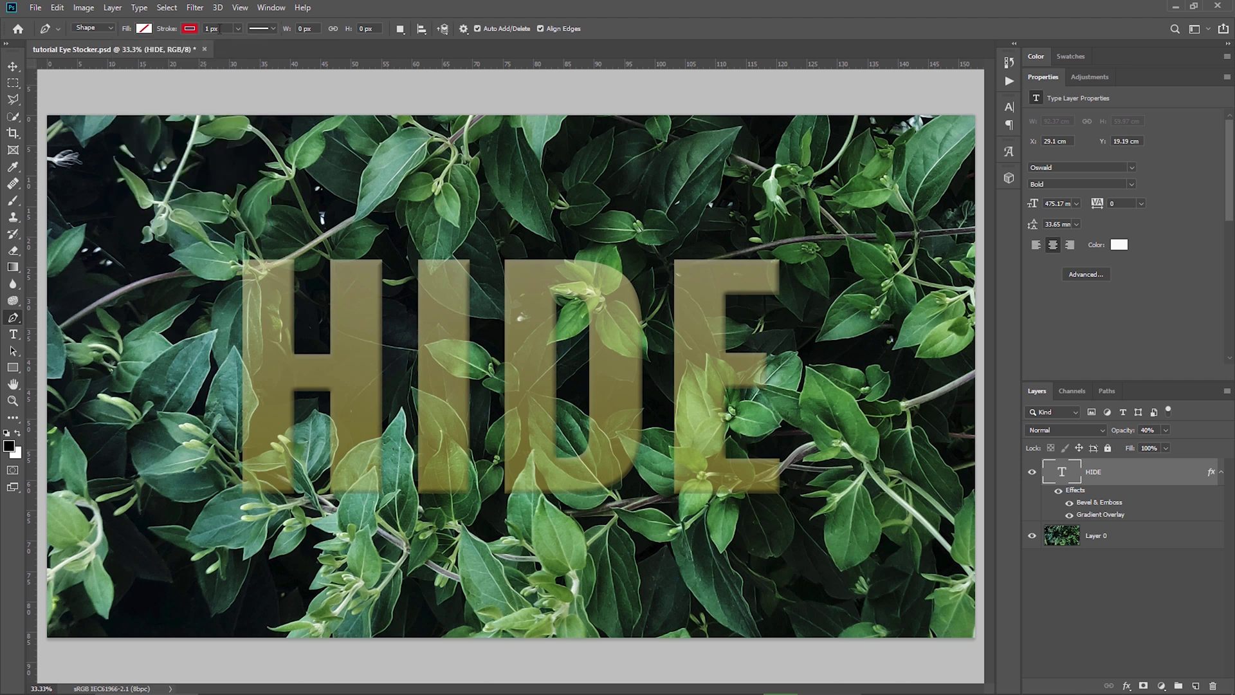
type("2")
type("z")
mouse_move(238, 267)
left_mouse_down()
mouse_move(302, 281)
mouse_move(408, 272)
left_mouse_up()
Trace and close the first leaf outline over the H as Shape 1.
key("p")
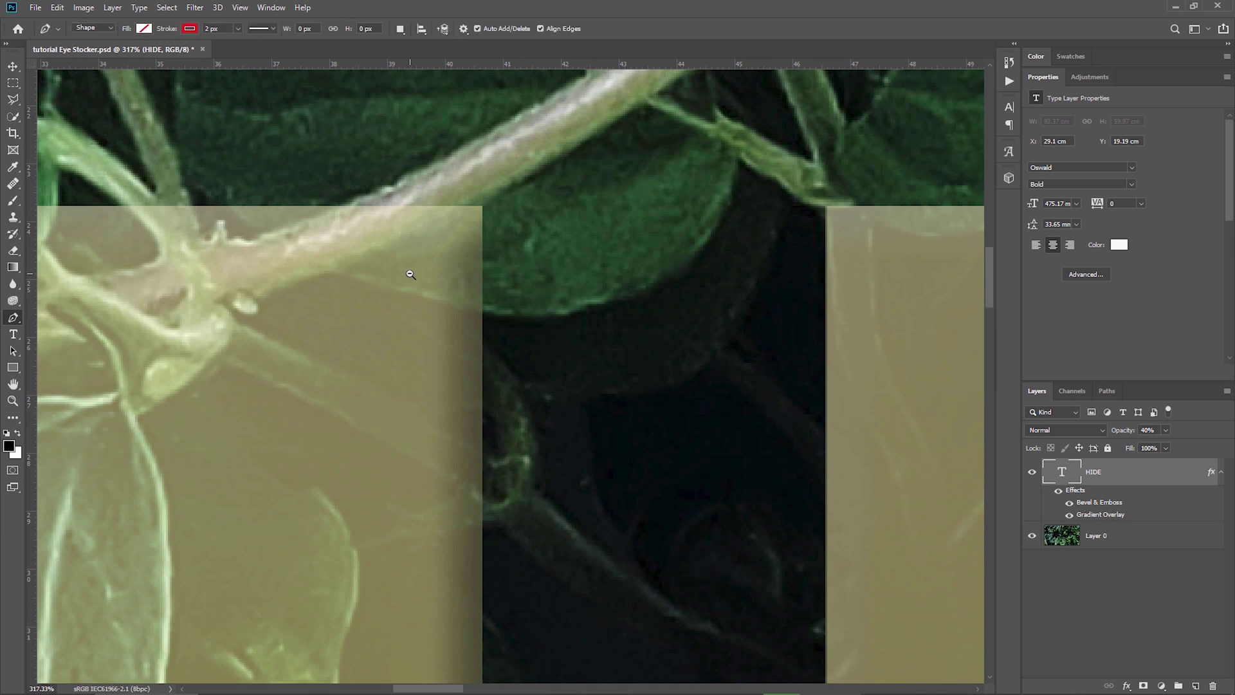
left_click(808, 174)
left_click(551, 285)
left_click(496, 373)
left_click(505, 294)
left_click(508, 351)
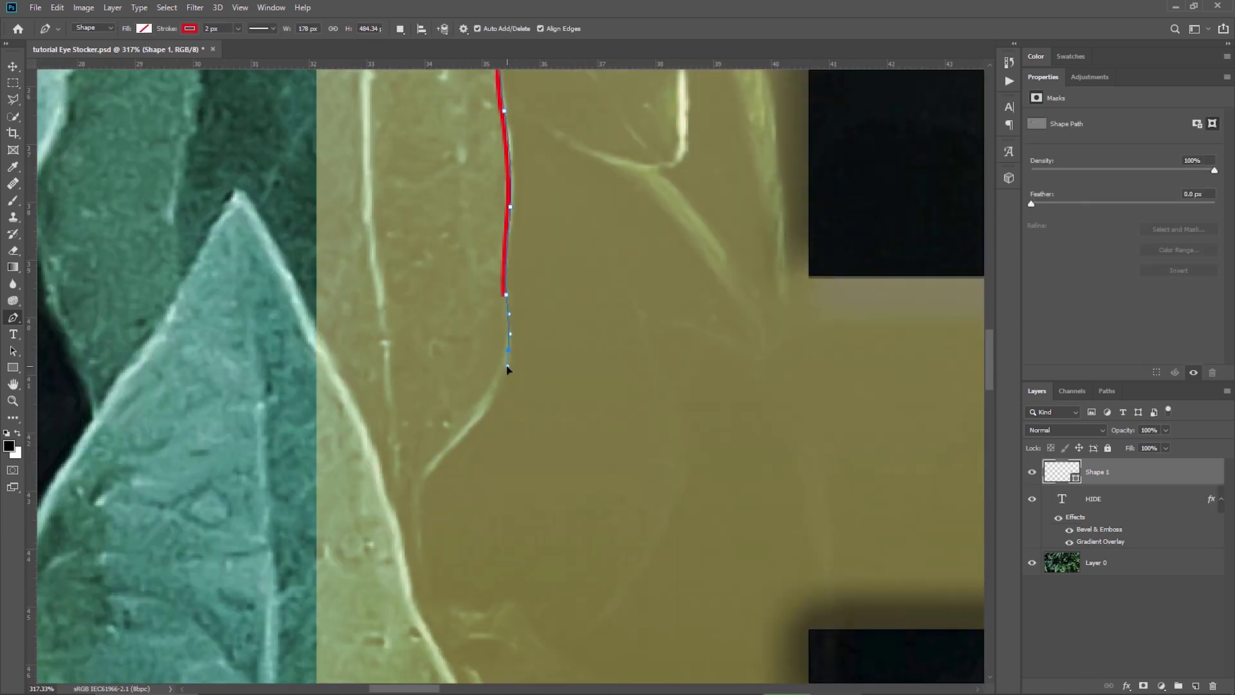
left_click_drag(507, 367, 415, 415)
left_click(423, 469)
key("z")
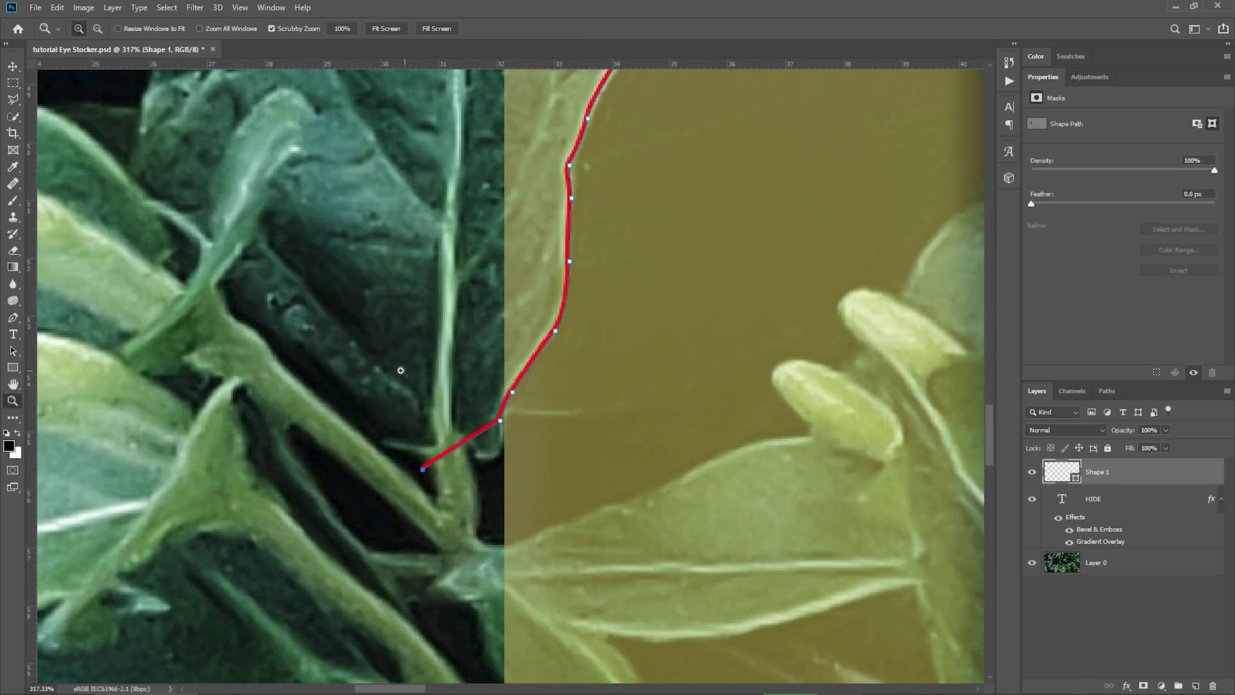
left_click_drag(400, 370, 319, 370)
key("p")
mouse_move(357, 328)
left_mouse_down()
mouse_move(404, 184)
mouse_move(342, 509)
left_mouse_up()
left_click(339, 502)
left_click(353, 299)
left_click(378, 154)
left_click(492, 133)
left_click(590, 147)
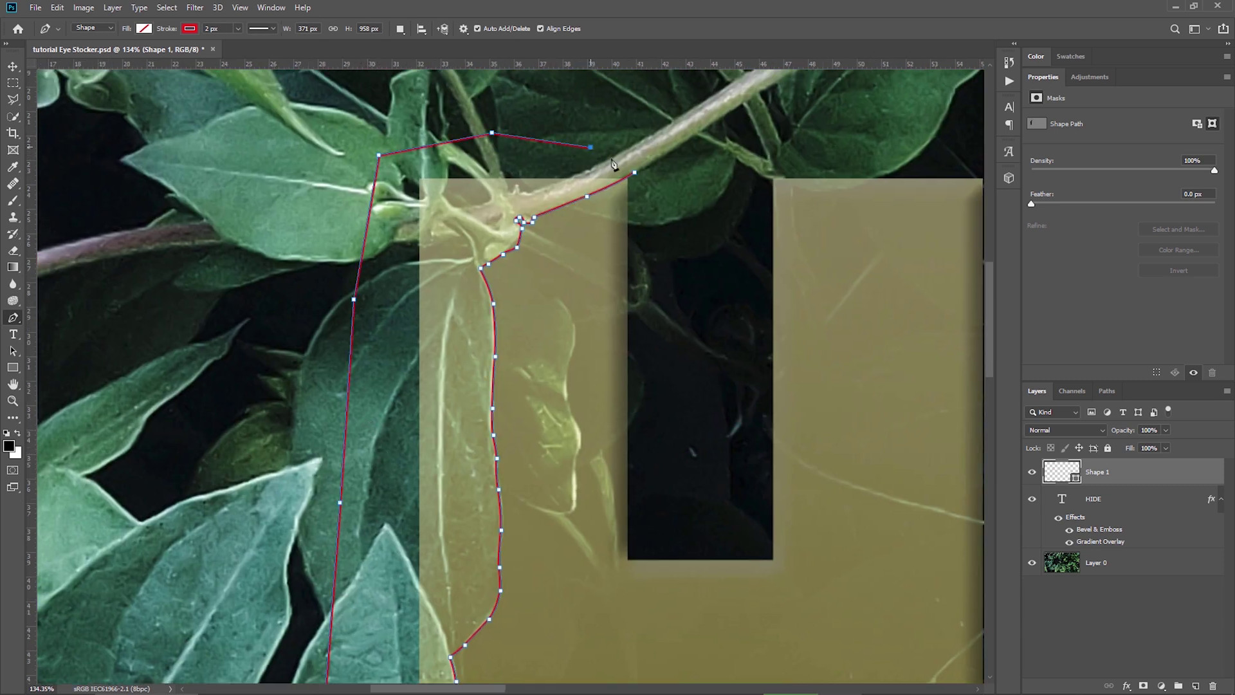
left_click(633, 172)
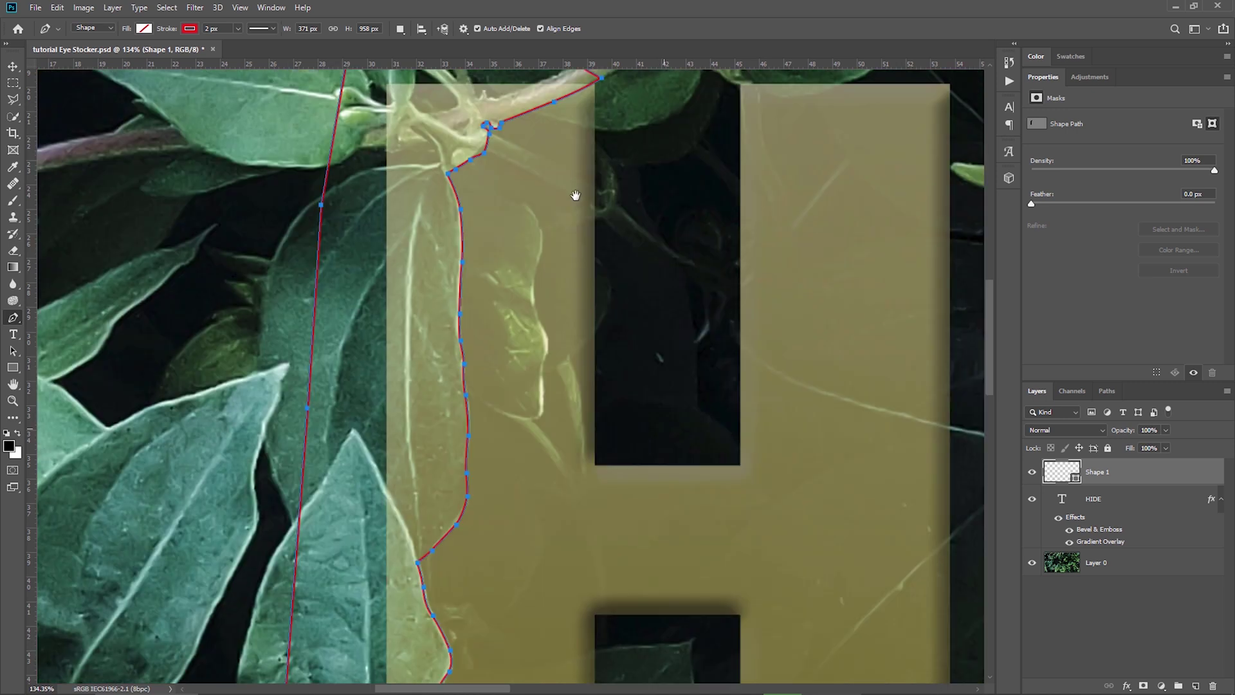
scroll(661, 279, "up", 5, "alt")
Trace the second leaf edge from the lower left as Shape 2.
left_click(174, 575)
left_click(288, 485)
left_click(370, 432)
left_click(471, 399)
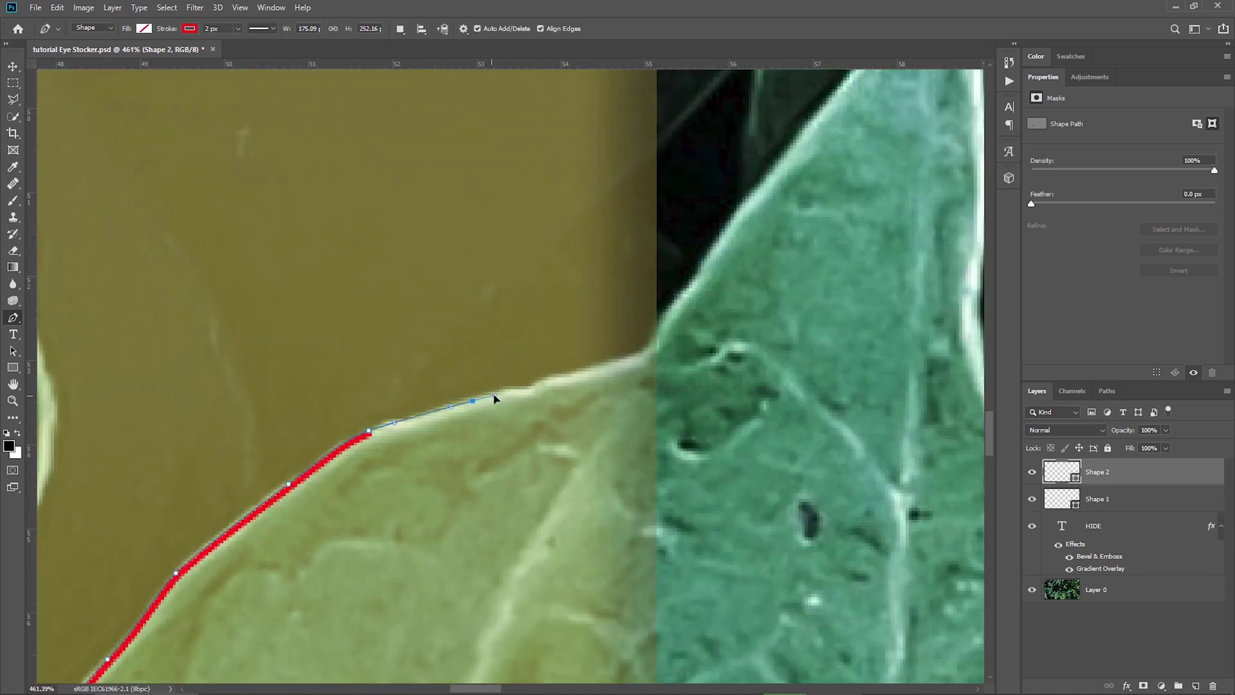
left_click(639, 354)
scroll(639, 355, "down", 4, "alt")
scroll(640, 354, "down", 4, "alt")
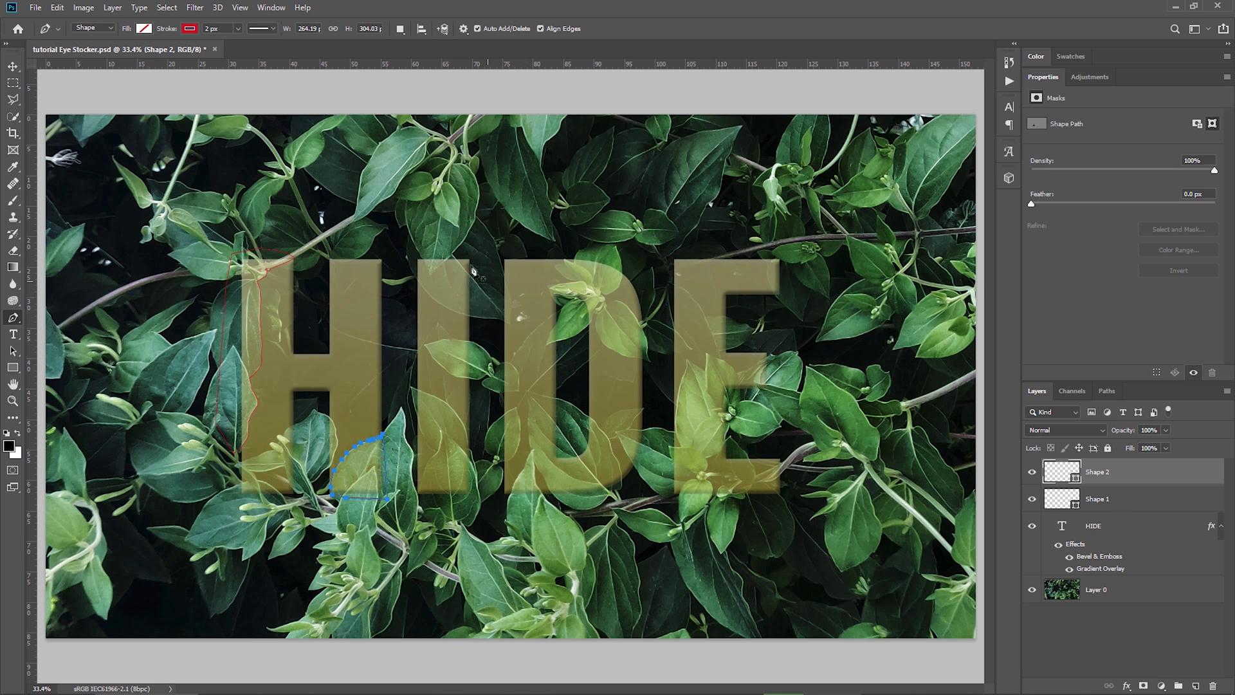
Trace and close the third leaf outline as Shape 3, then fit the image in view.
key("z")
left_click_drag(443, 259, 579, 260)
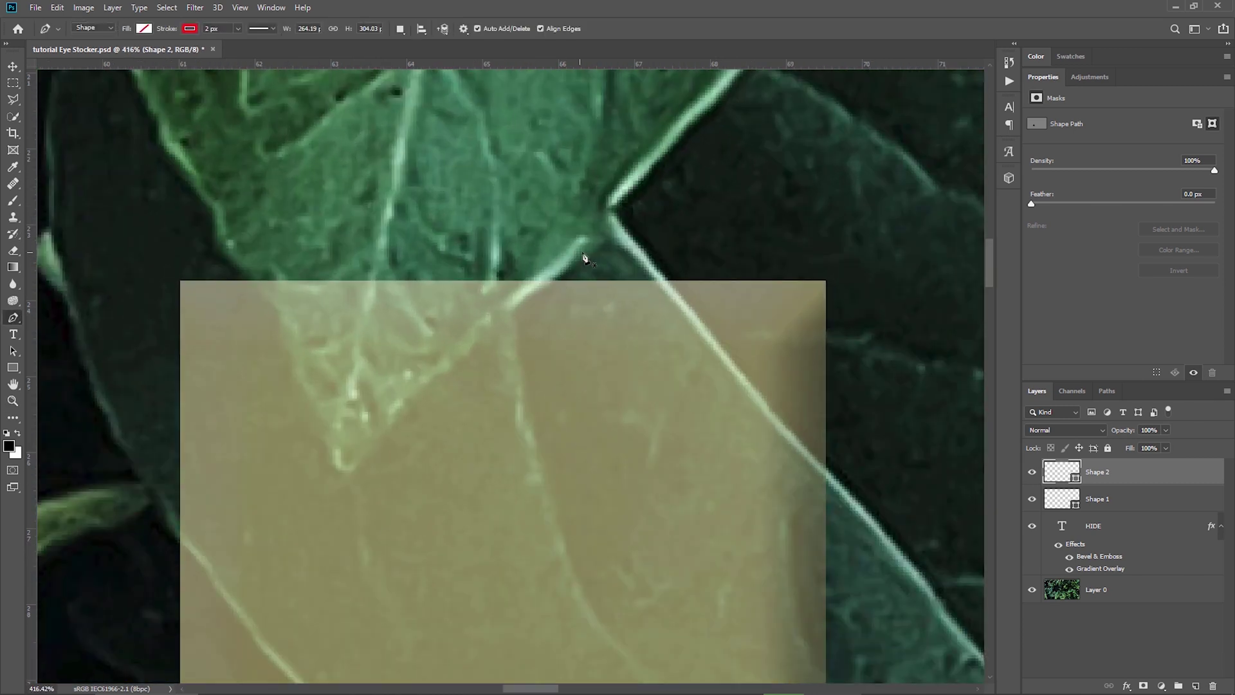
key("p")
left_click(588, 249)
left_click(510, 316)
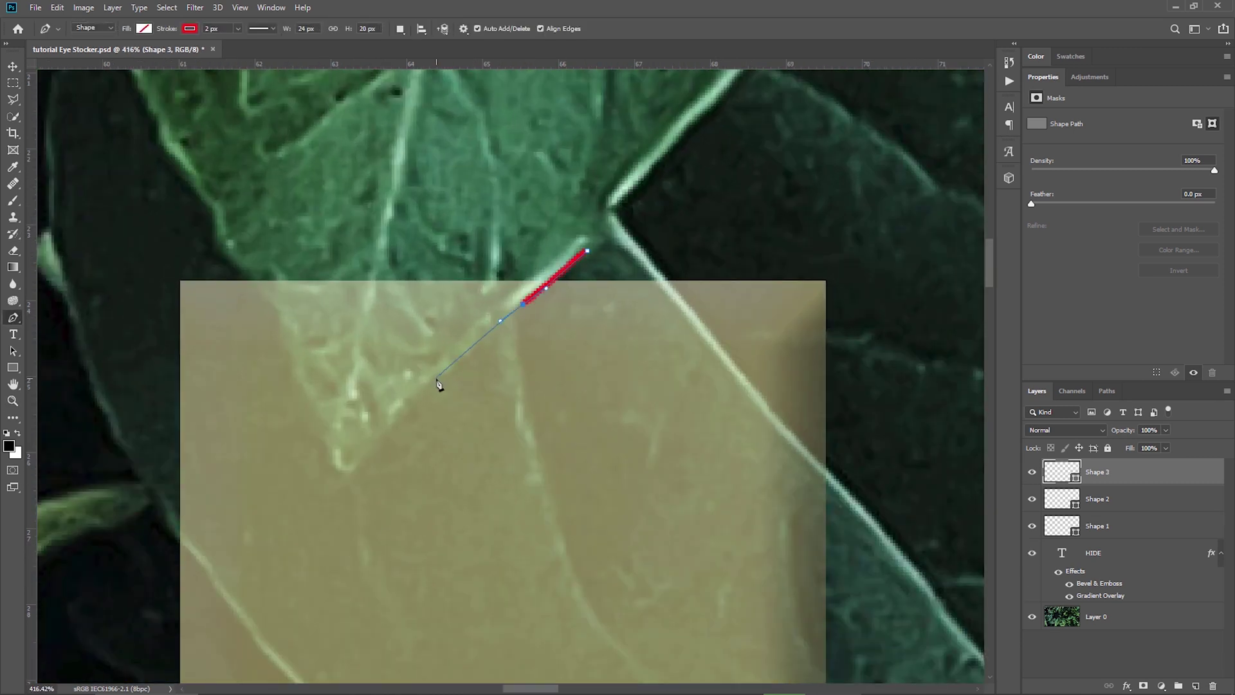
left_click(435, 379)
left_click(367, 450)
left_click_drag(344, 469, 333, 467)
left_click(315, 403)
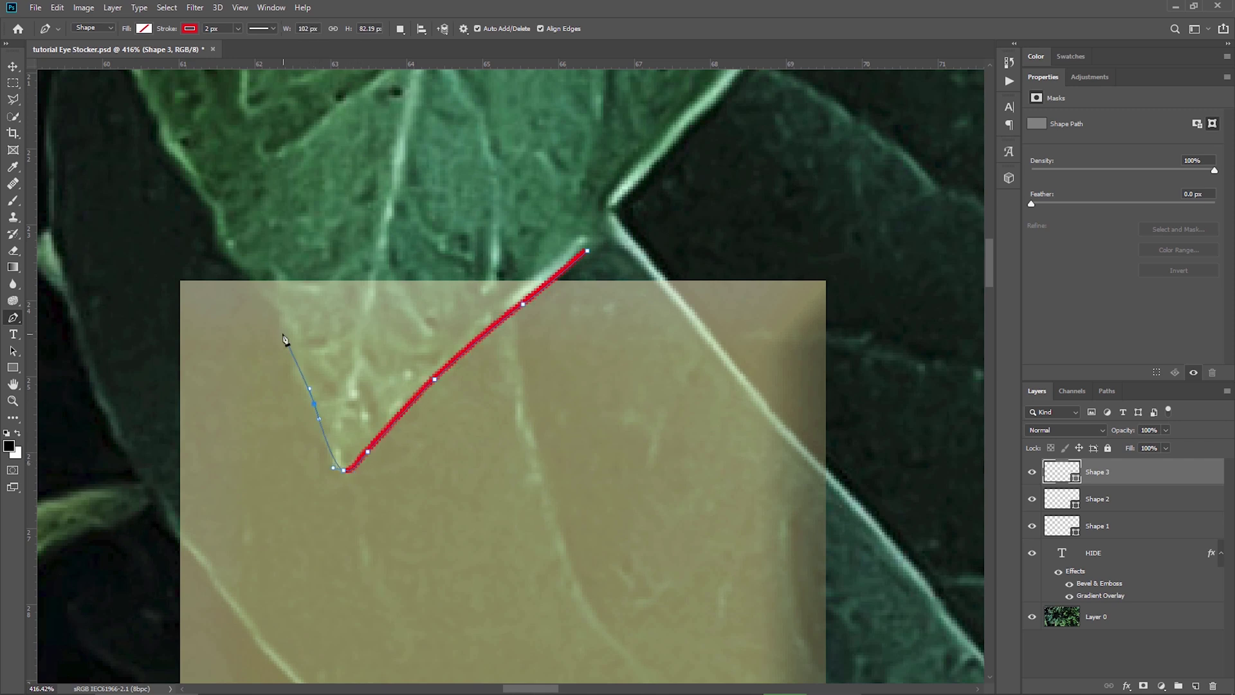
left_click(282, 334)
left_click(249, 274)
left_click(388, 209)
left_click(514, 217)
left_click(586, 251)
key("ctrl+0")
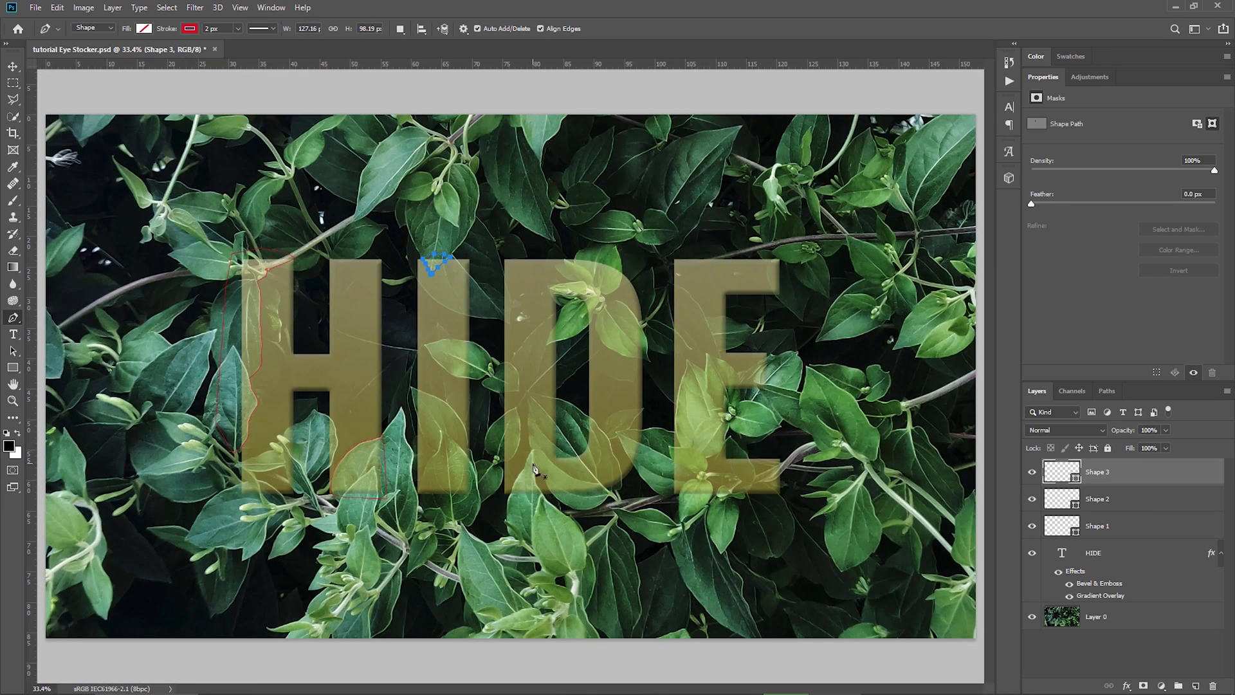
Start Shape 4, tracing the fourth leaf's upper edge around to its tip.
left_click_drag(428, 268, 527, 159)
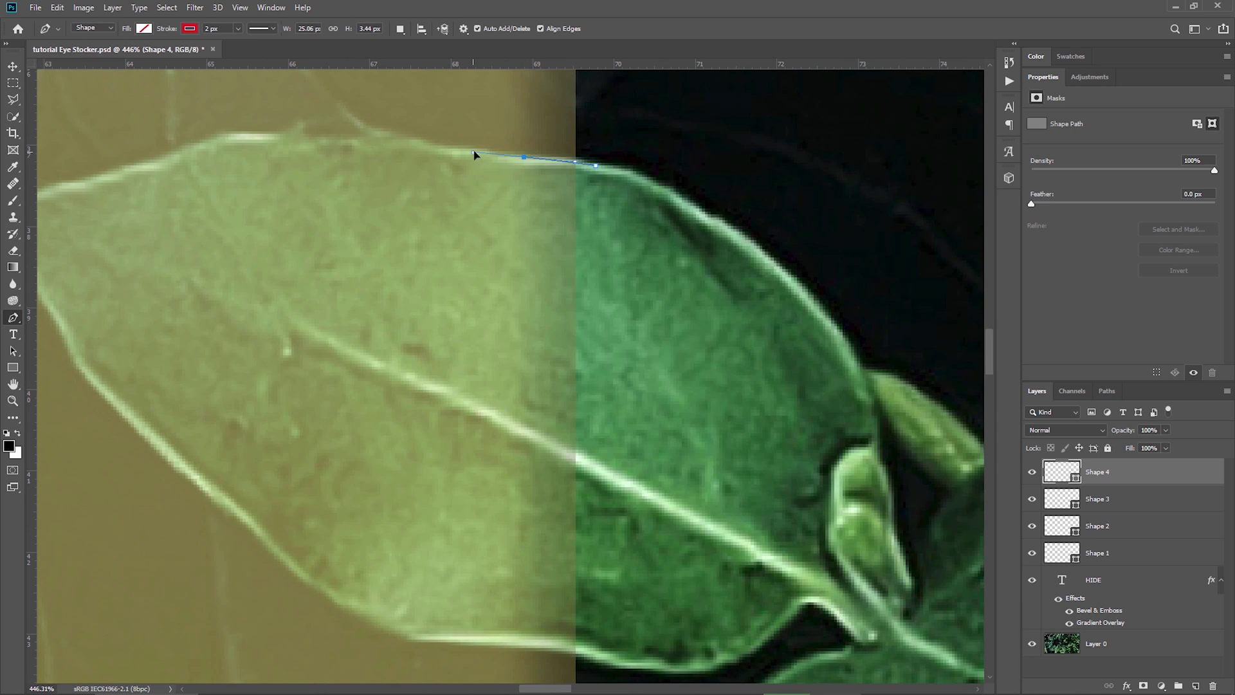
left_click(538, 157)
left_click(589, 161)
left_click_drag(519, 225, 657, 327)
left_click(557, 253)
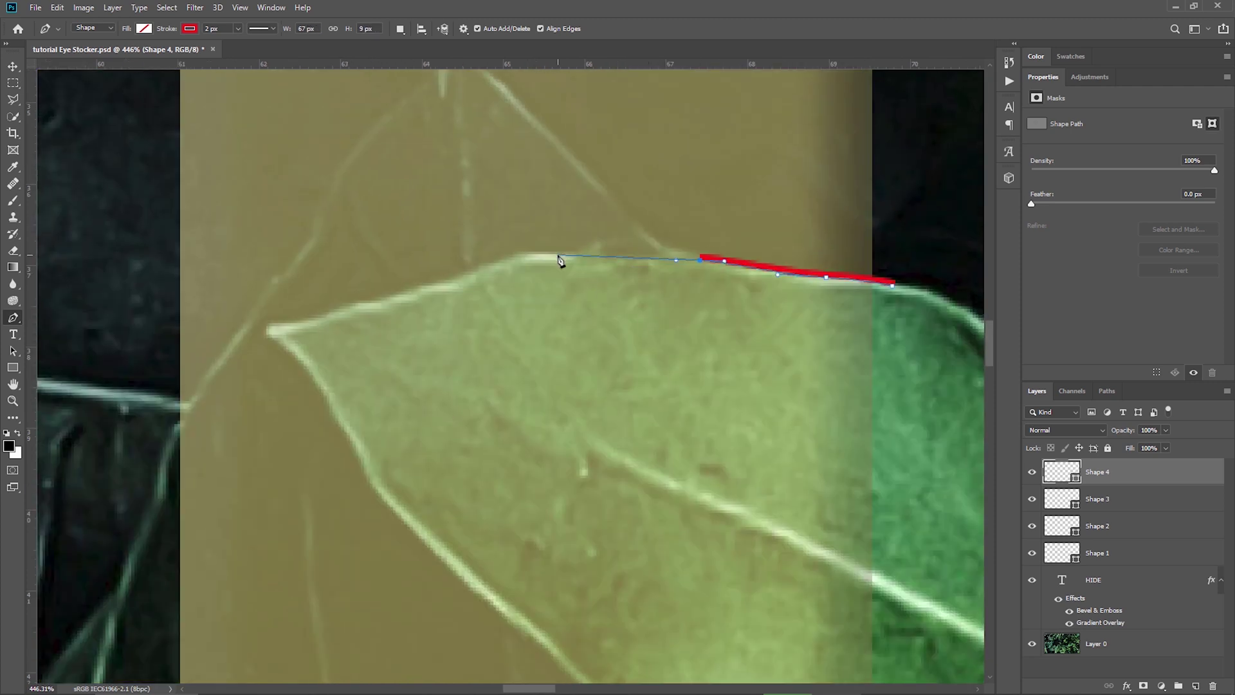
left_click(511, 256)
left_click(465, 274)
left_click(390, 298)
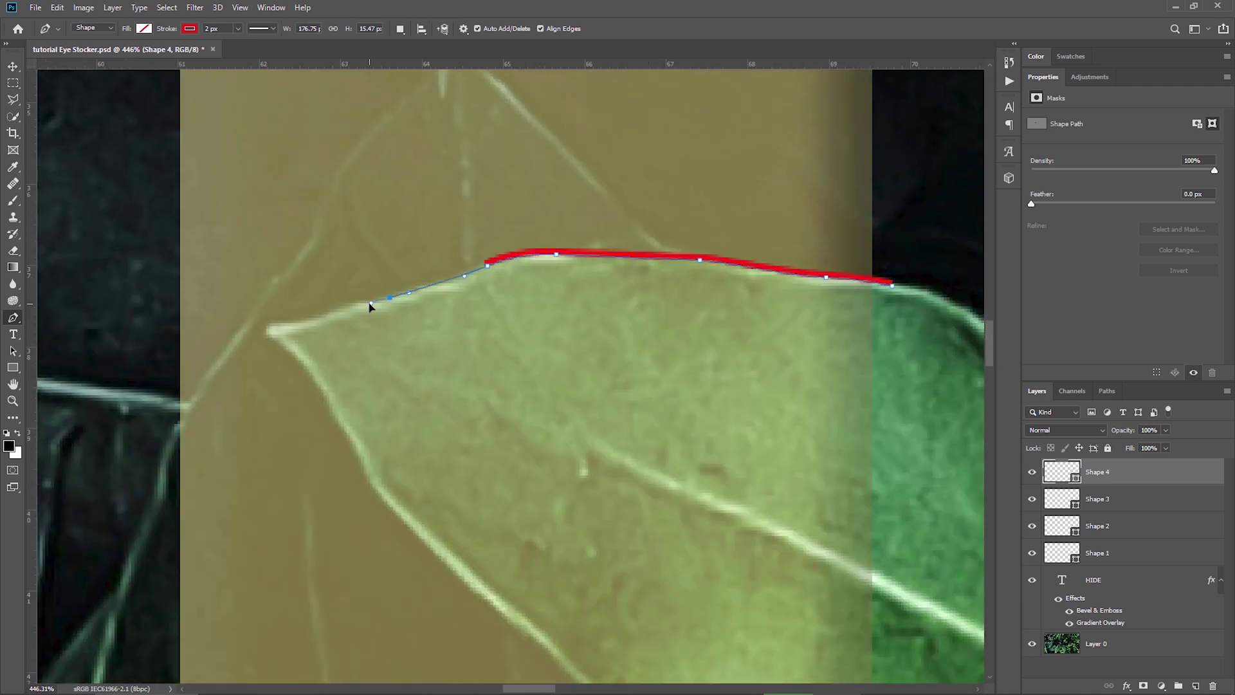
left_click(350, 303)
left_click(321, 318)
left_click_drag(266, 325, 281, 341)
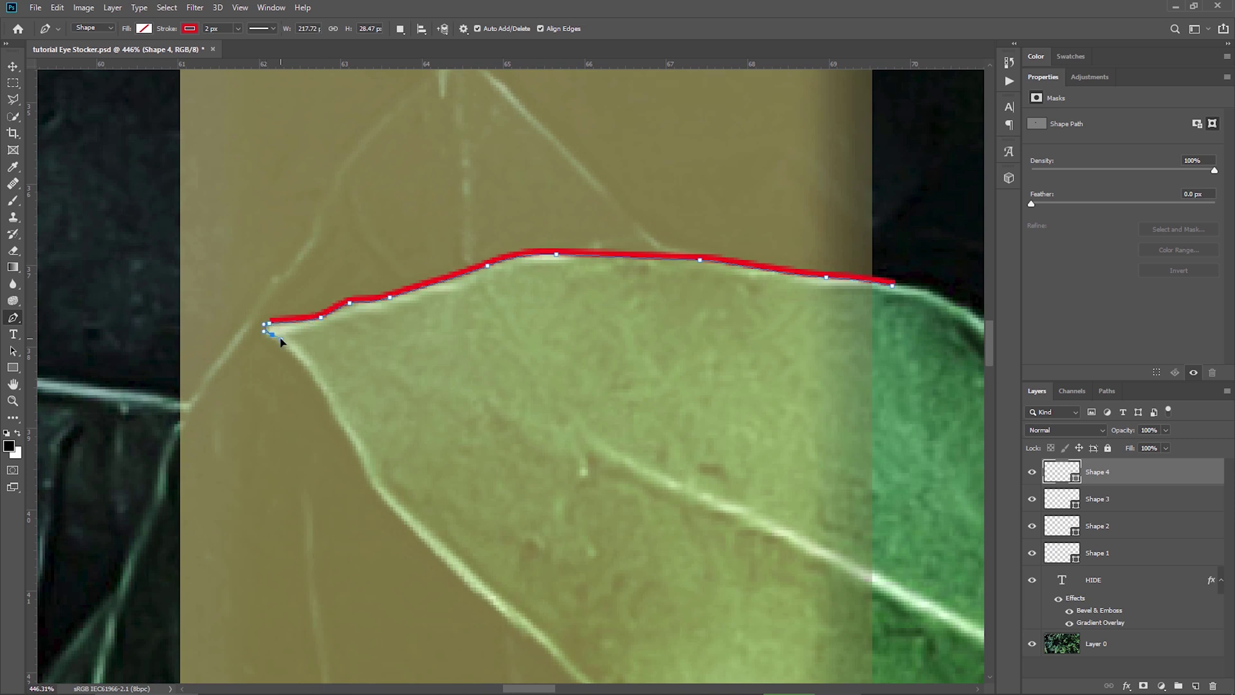
Trace the fourth leaf's lower edge and right side and close the Shape 4 outline.
left_click(318, 383)
left_click(347, 436)
left_click(366, 476)
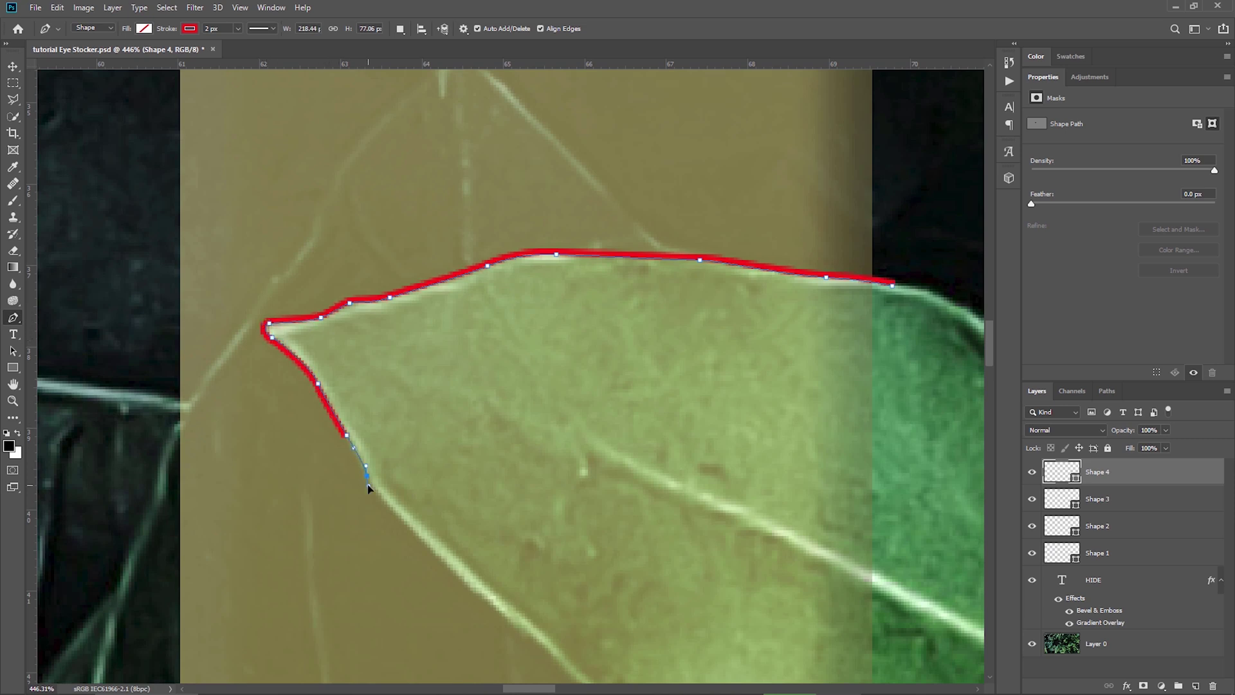
left_click(402, 521)
left_click(498, 610)
left_click_drag(558, 659, 367, 314)
left_click(410, 358)
left_click(472, 395)
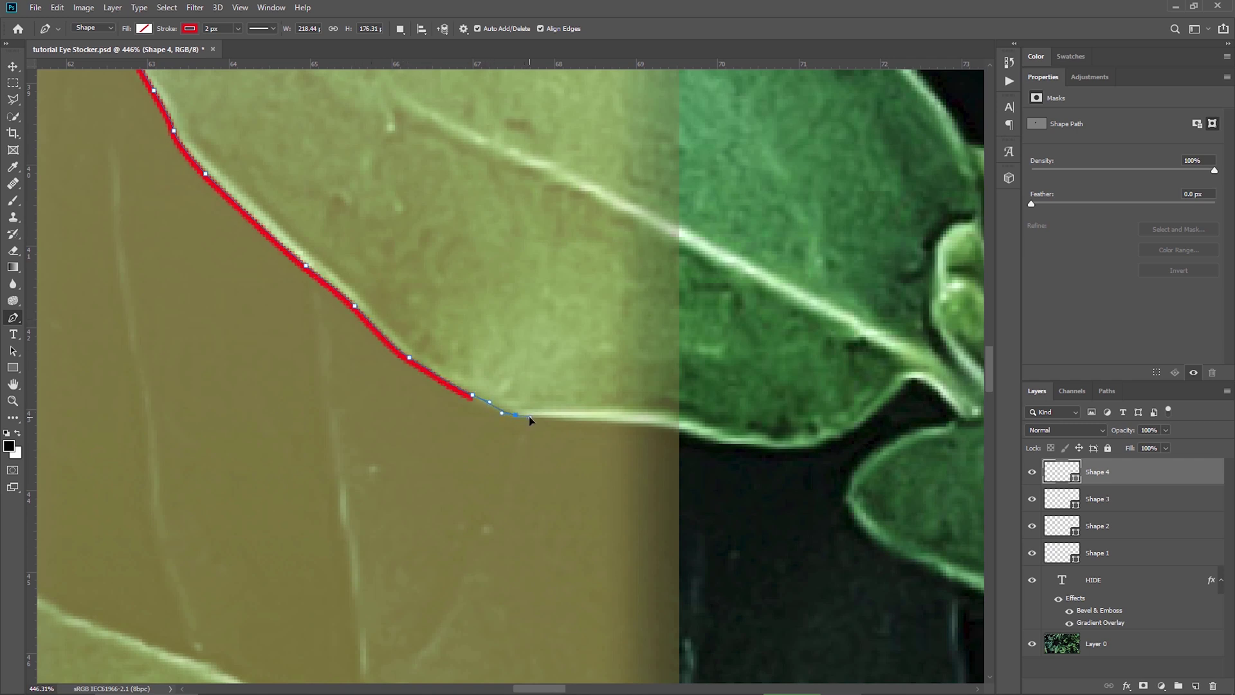
left_click(516, 415)
left_click(625, 422)
left_click_drag(705, 434, 551, 584)
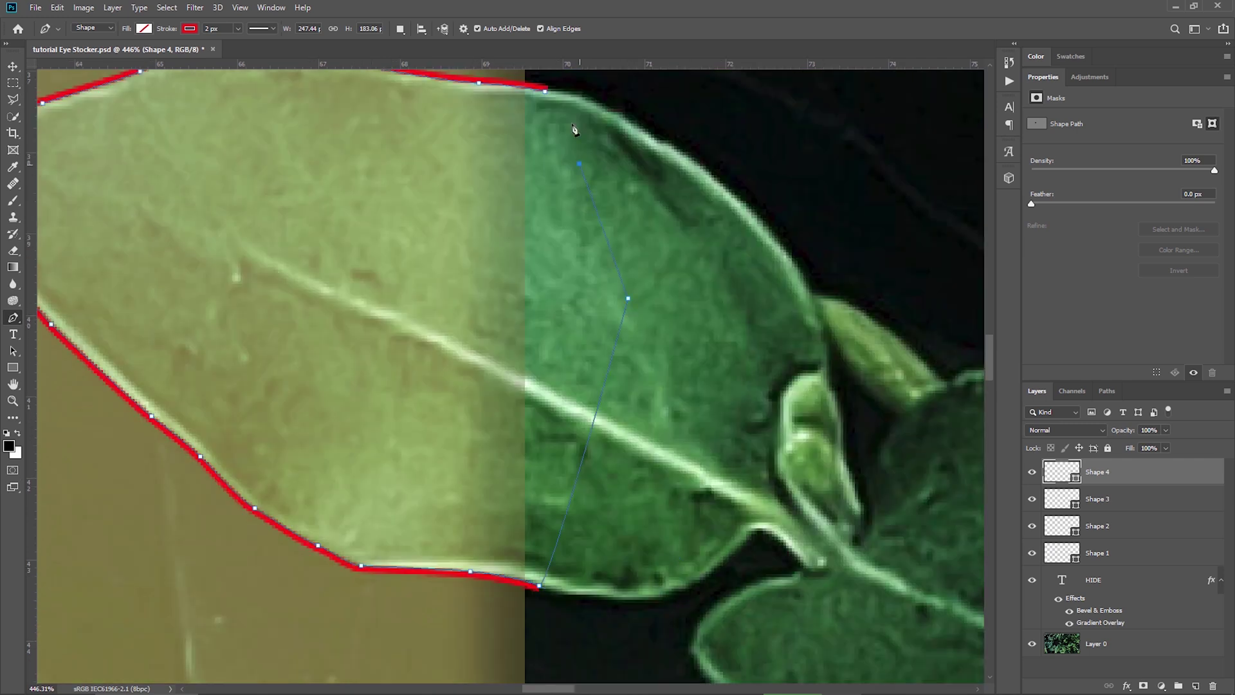
left_click(538, 579)
left_click(625, 299)
left_click(546, 93)
key("ctrl+0")
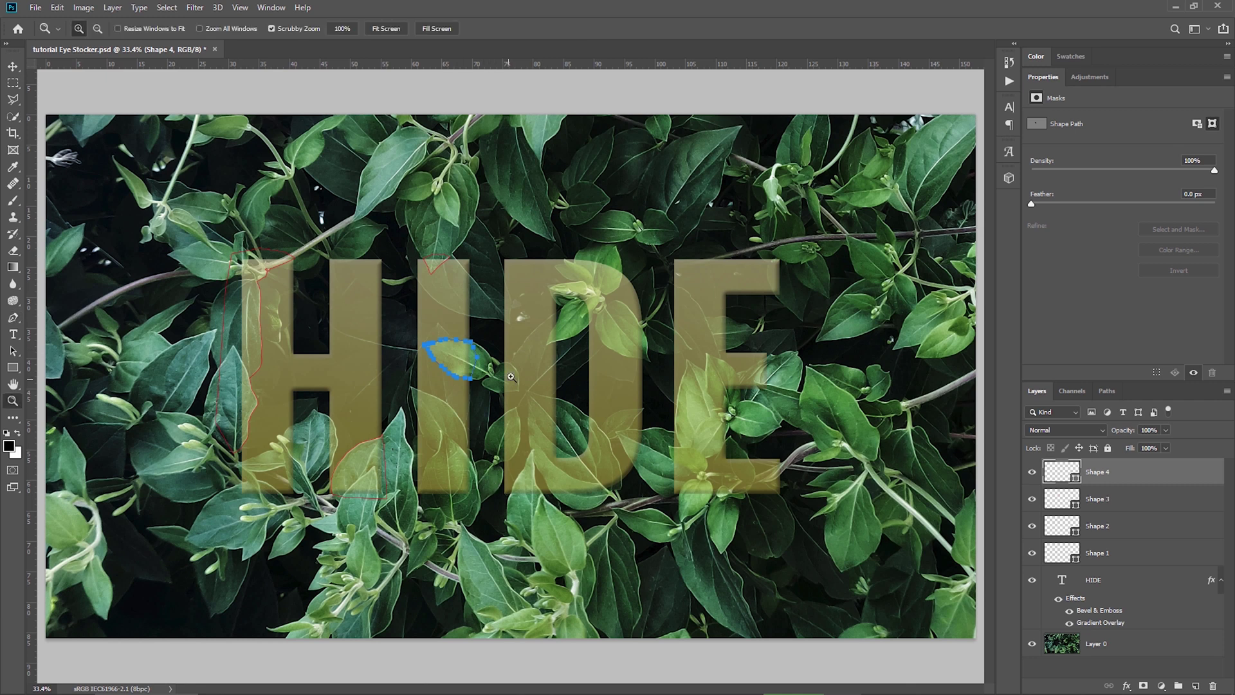
scroll(510, 356, "up", 10)
Trace and close a curved outline around the fifth leaf overlapping the lettering.
left_click(480, 231)
left_click_drag(534, 228, 566, 235)
left_click_drag(615, 282, 646, 319)
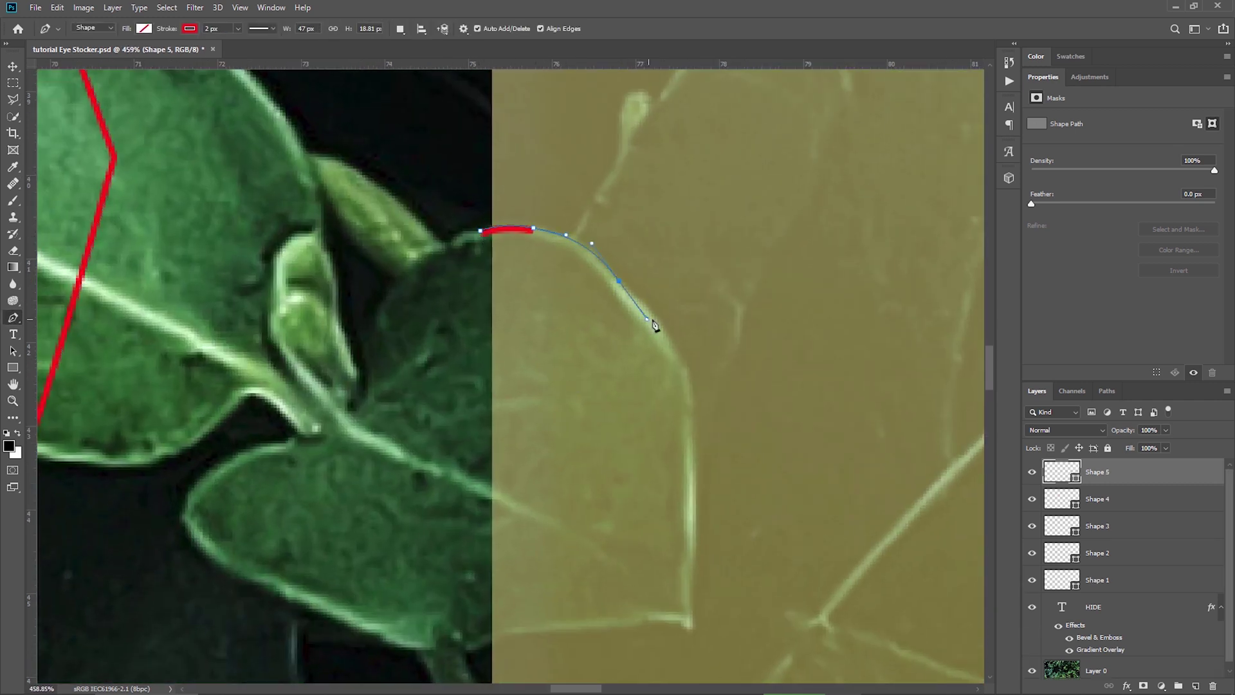
left_click(663, 331)
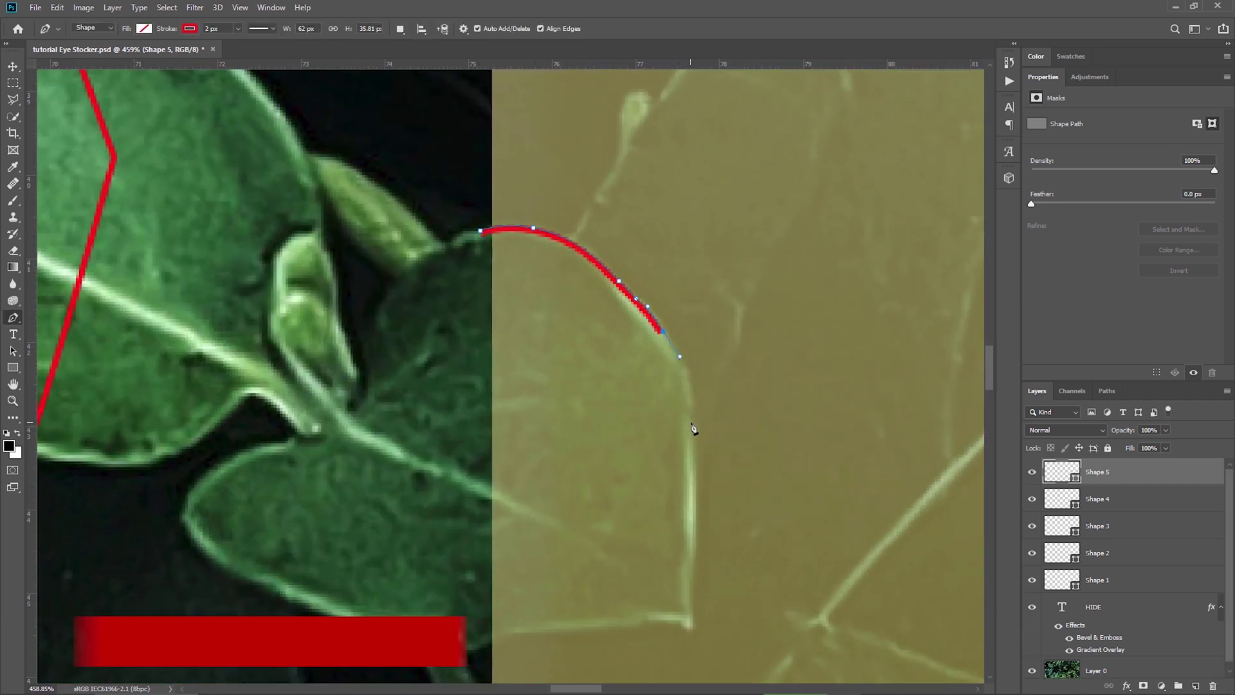
left_click_drag(687, 421, 691, 475)
left_click_drag(692, 556, 692, 572)
left_click(691, 625)
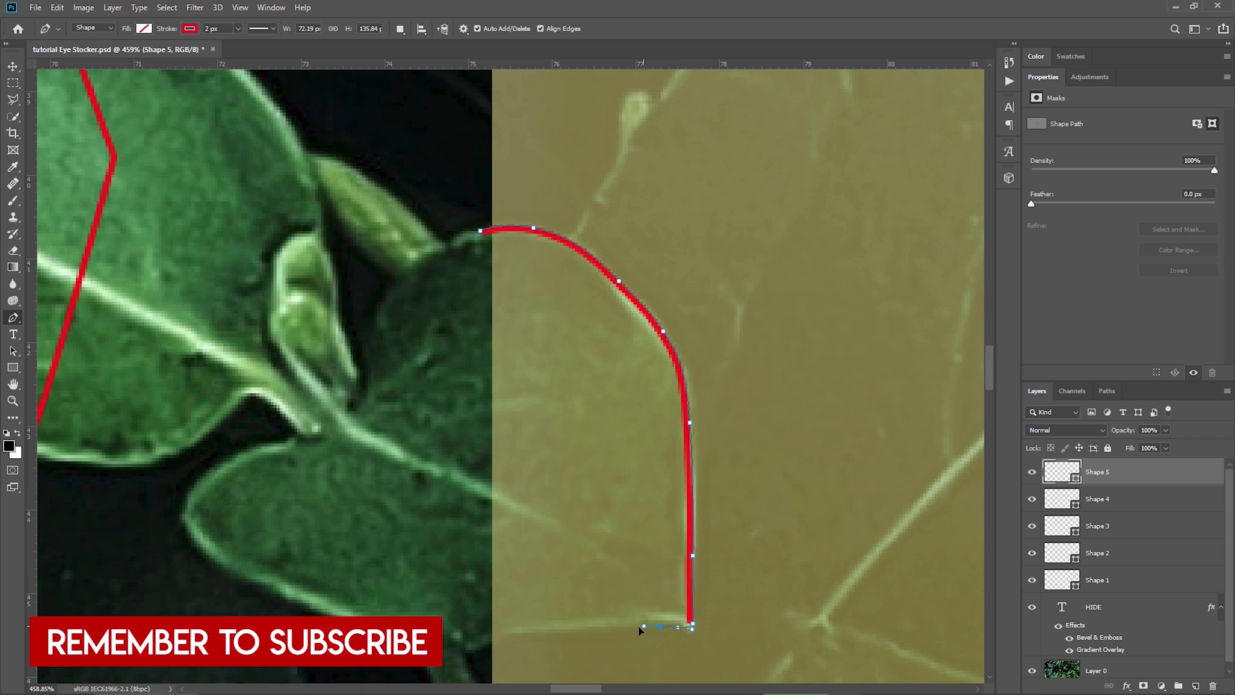
left_click_drag(554, 632, 530, 634)
left_click(480, 231)
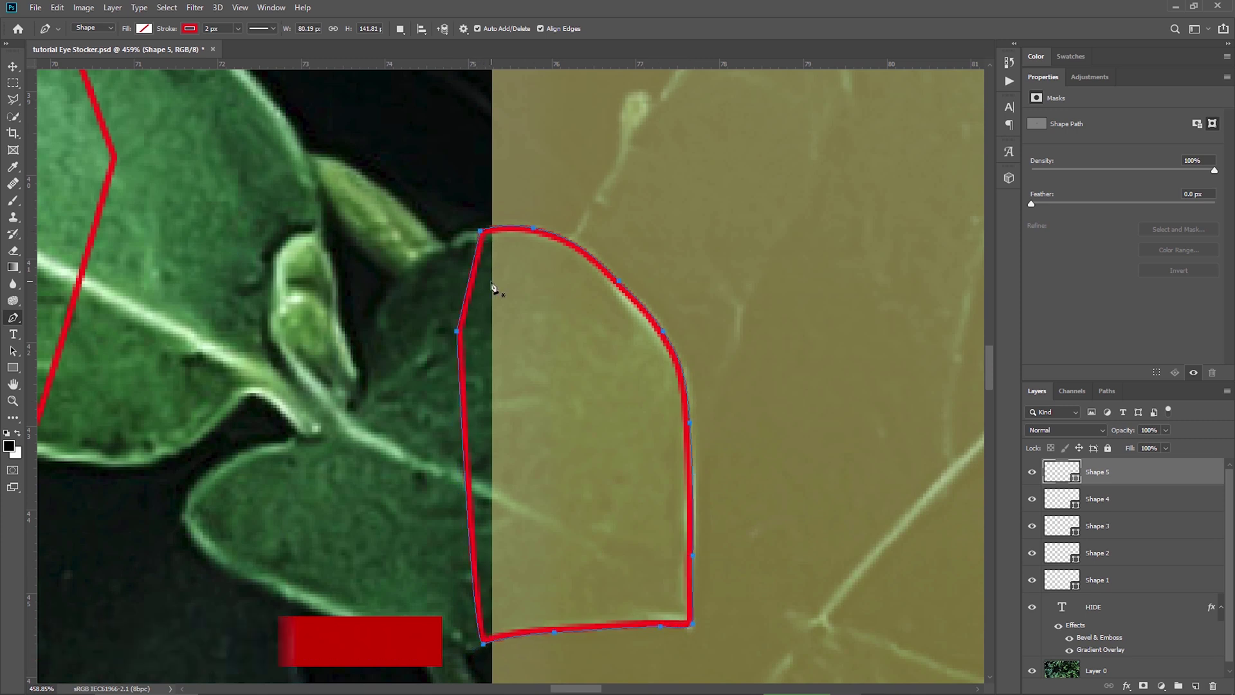
Zoom to the next leaf and close an anchored outline around it as Shape 6.
key("ctrl+0")
key("z")
left_click_drag(512, 449, 676, 449)
key("p")
left_click(362, 491)
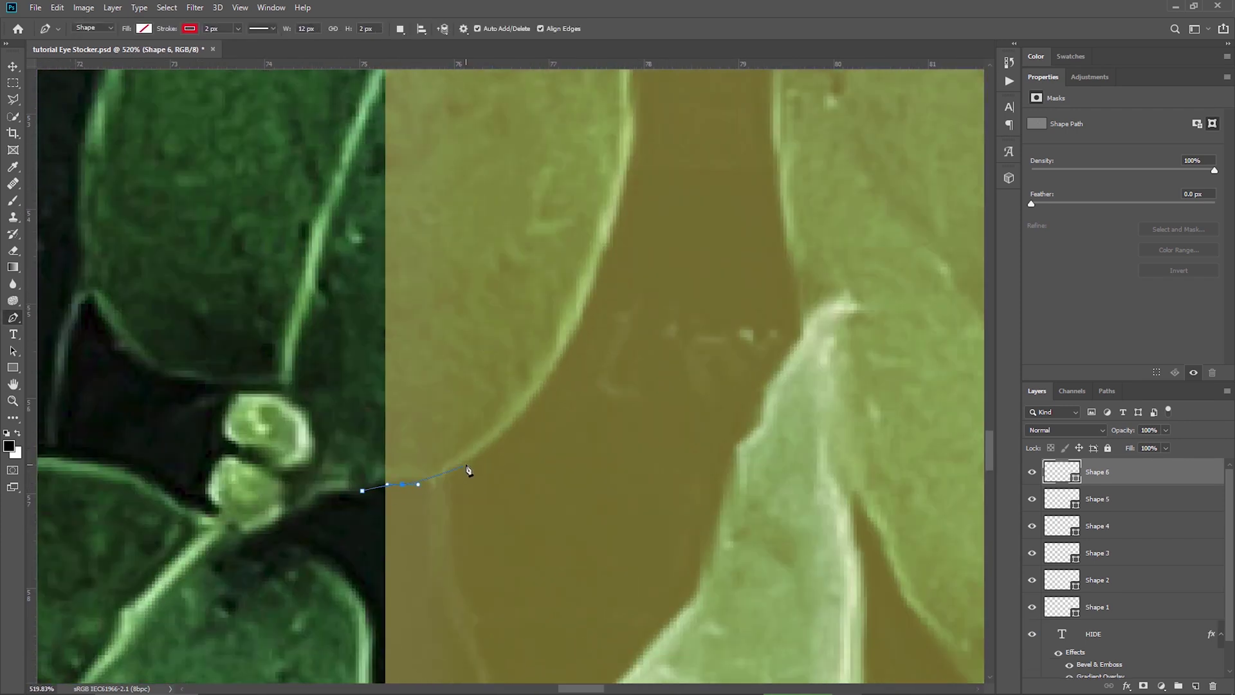
left_click(465, 464)
left_click(498, 438)
left_click(544, 394)
scroll(582, 315, "up", 2)
left_click(533, 427)
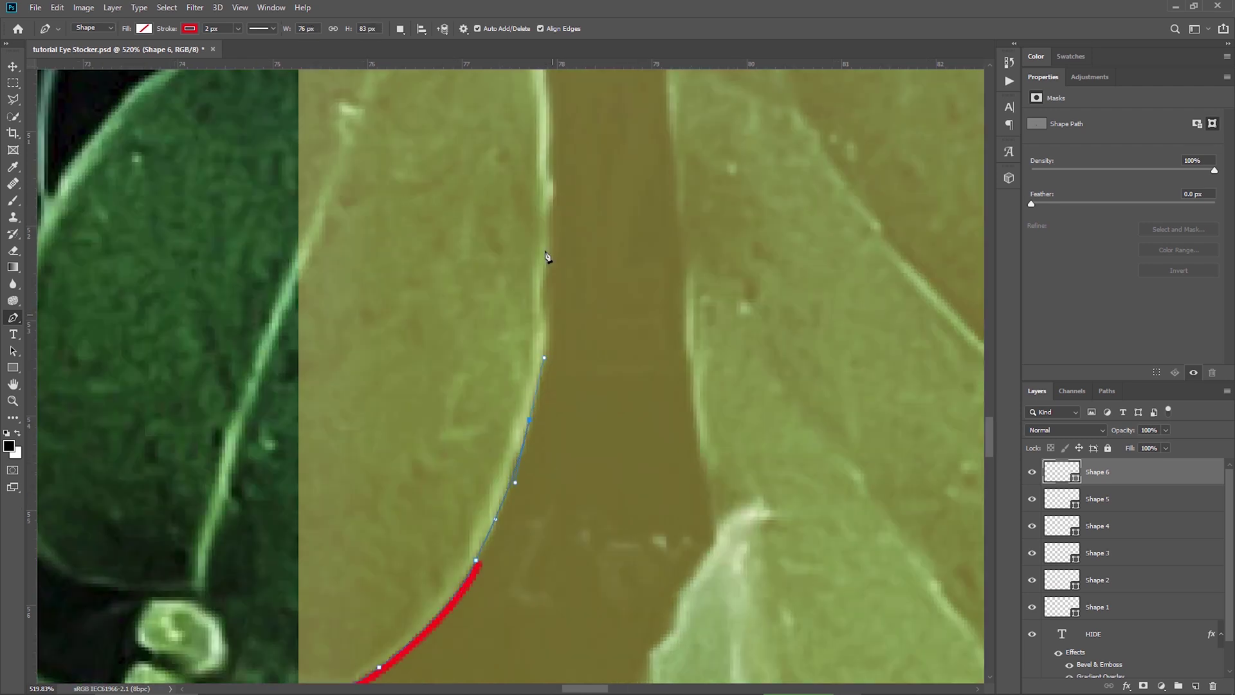
scroll(547, 165, "up", 2)
left_click(611, 493)
left_click(605, 373)
left_click(595, 326)
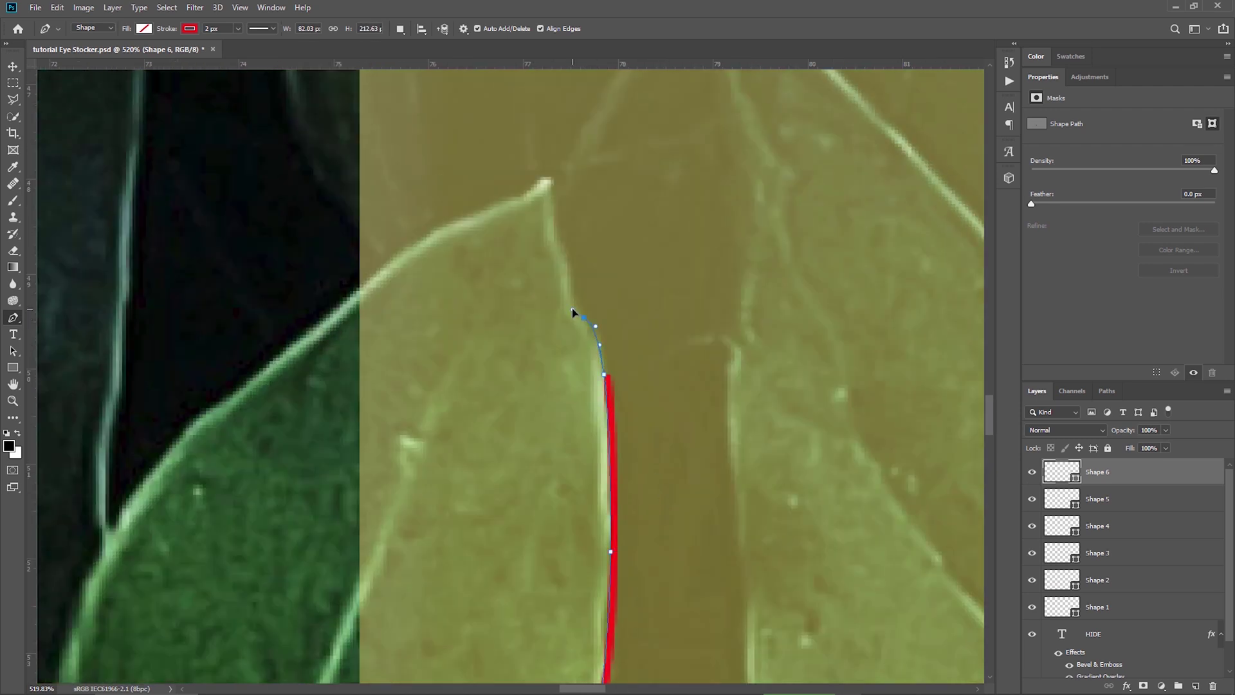
left_click(570, 287)
left_click(557, 244)
left_click(553, 184)
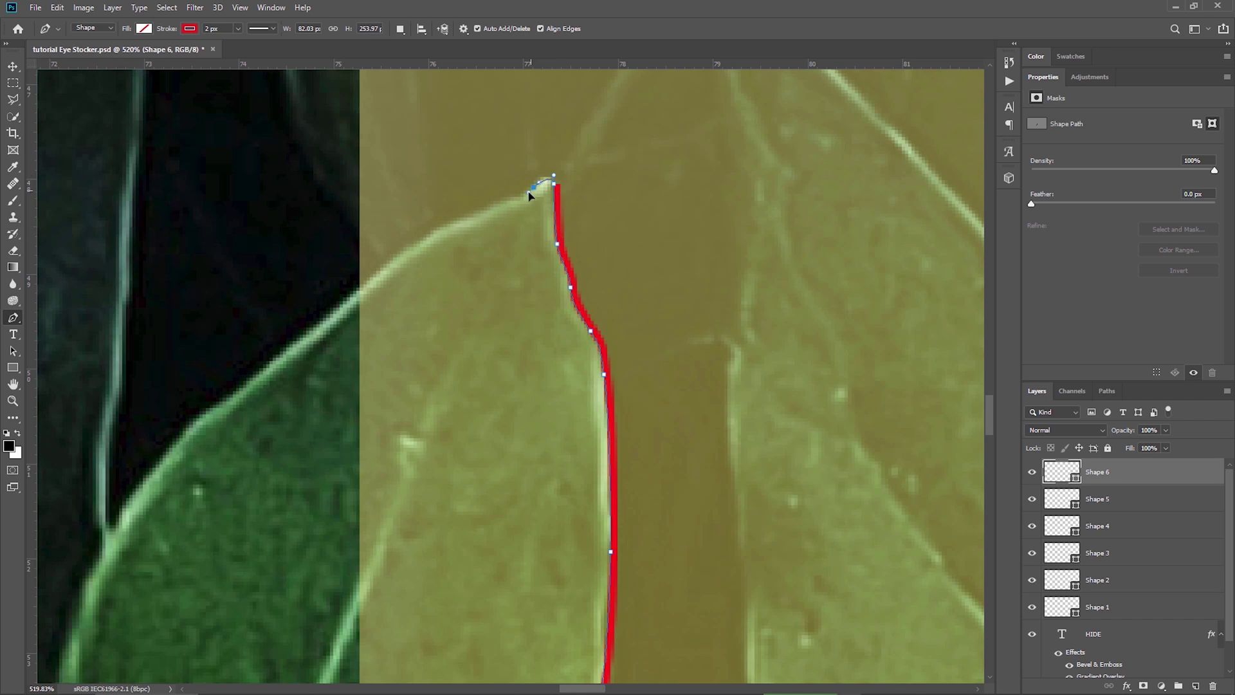
left_click(391, 263)
scroll(358, 204, "down", 3)
scroll(358, 204, "down", 3)
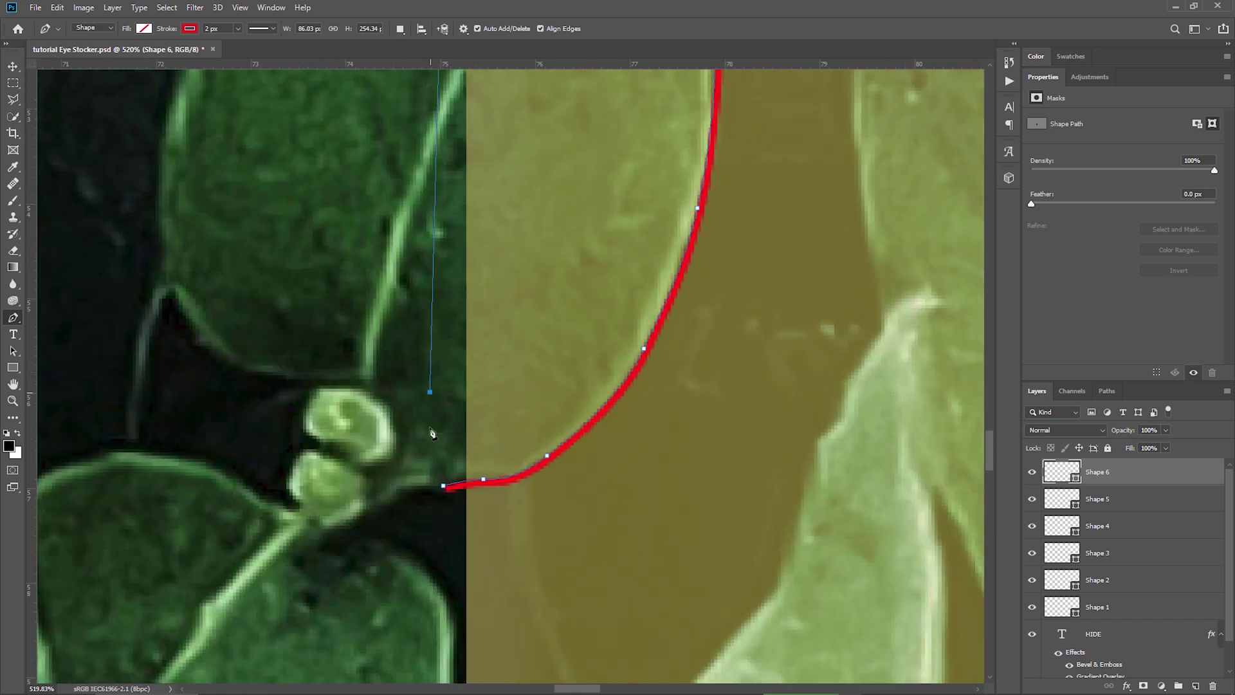
left_click(431, 391)
left_click(444, 484)
scroll(444, 492, "down", 5)
scroll(579, 435, "up", 4)
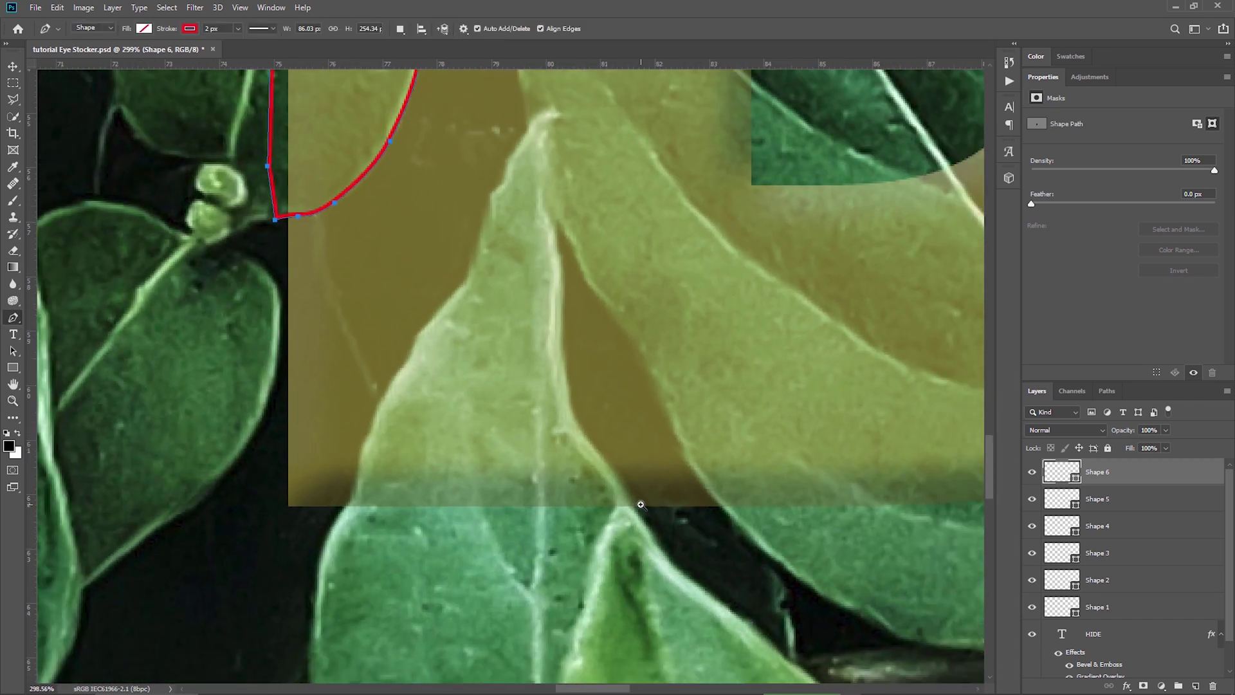
Outline the tall leaf up its right edge, around the tip and down to a closed Shape 7.
left_click(641, 519)
left_click(625, 487)
left_click(588, 440)
left_click(563, 375)
left_click(563, 288)
left_click(554, 238)
left_click(553, 170)
left_click(550, 132)
left_click(559, 115)
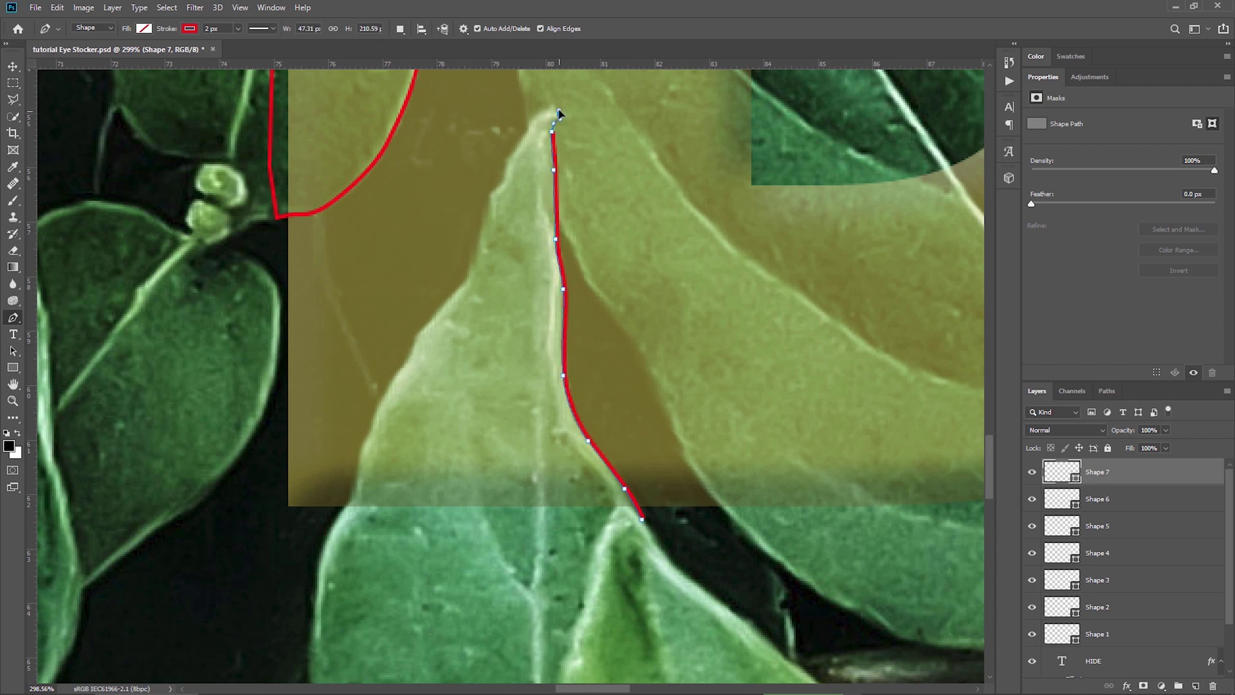
left_click(521, 137)
left_click(512, 159)
left_click(505, 186)
left_click(492, 196)
left_click(480, 247)
left_click(455, 297)
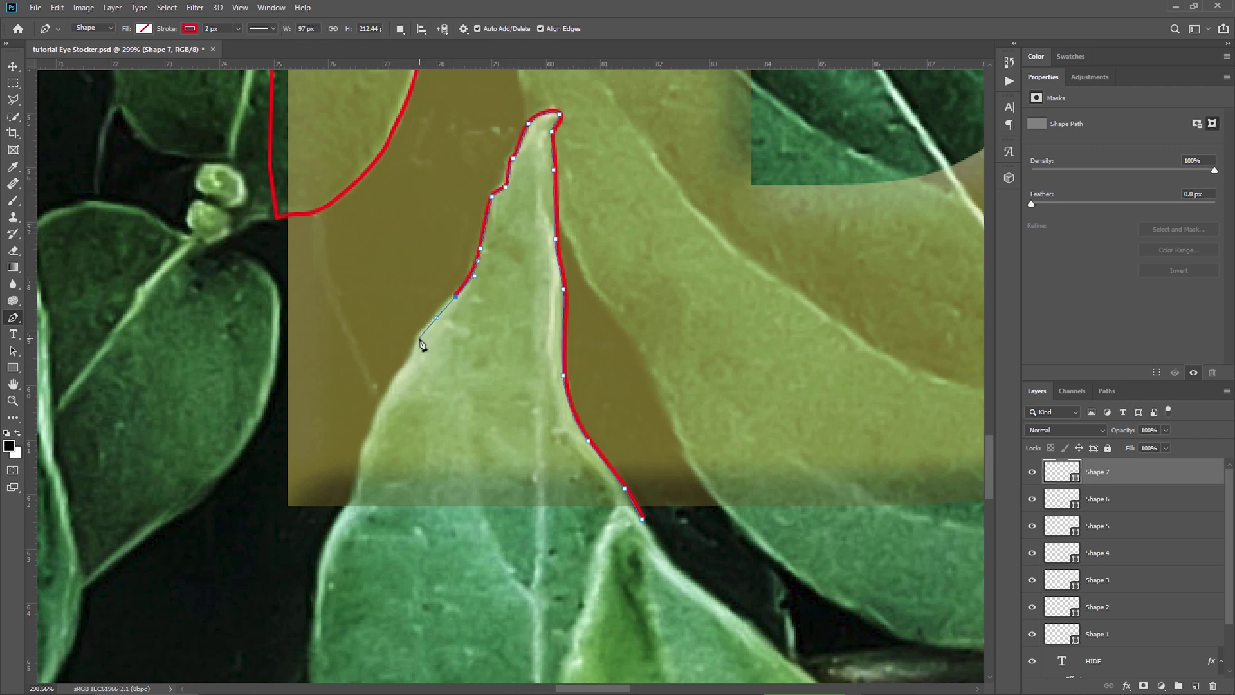
left_click(419, 339)
left_click(403, 369)
left_click(375, 413)
left_click(363, 451)
left_click(357, 490)
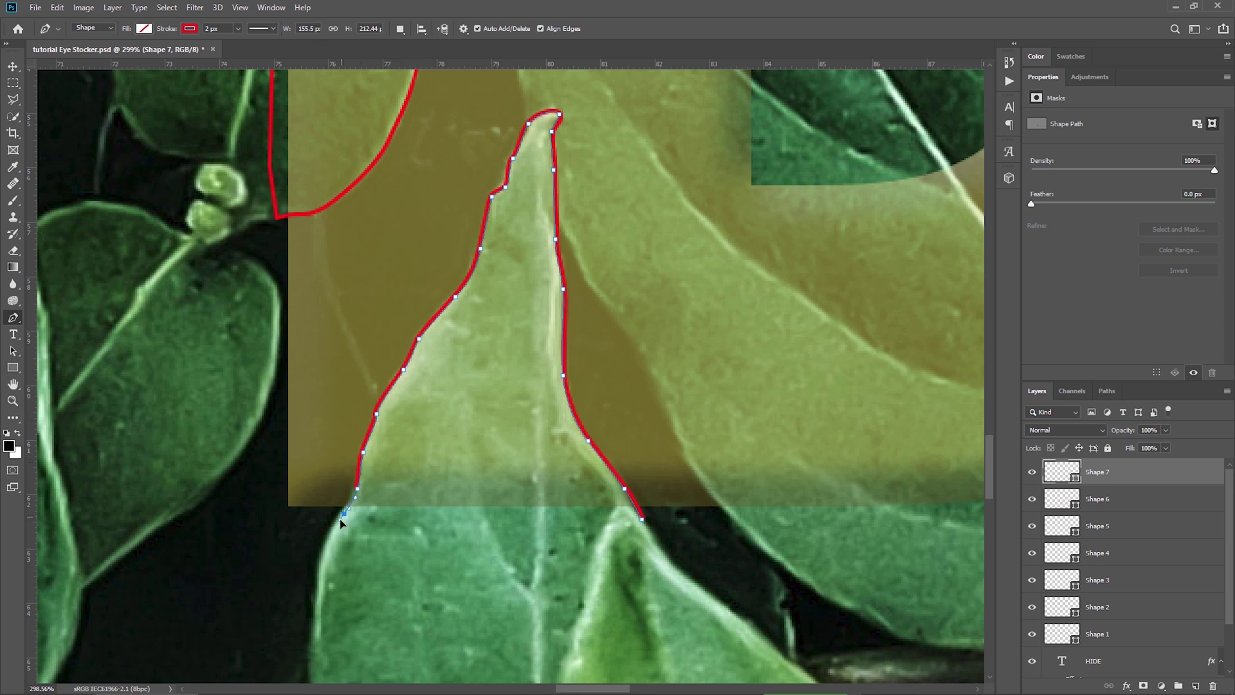
left_click(339, 516)
left_click(377, 551)
left_click(555, 544)
left_click(643, 522)
scroll(637, 371, "down", 5)
scroll(606, 174, "up", 6)
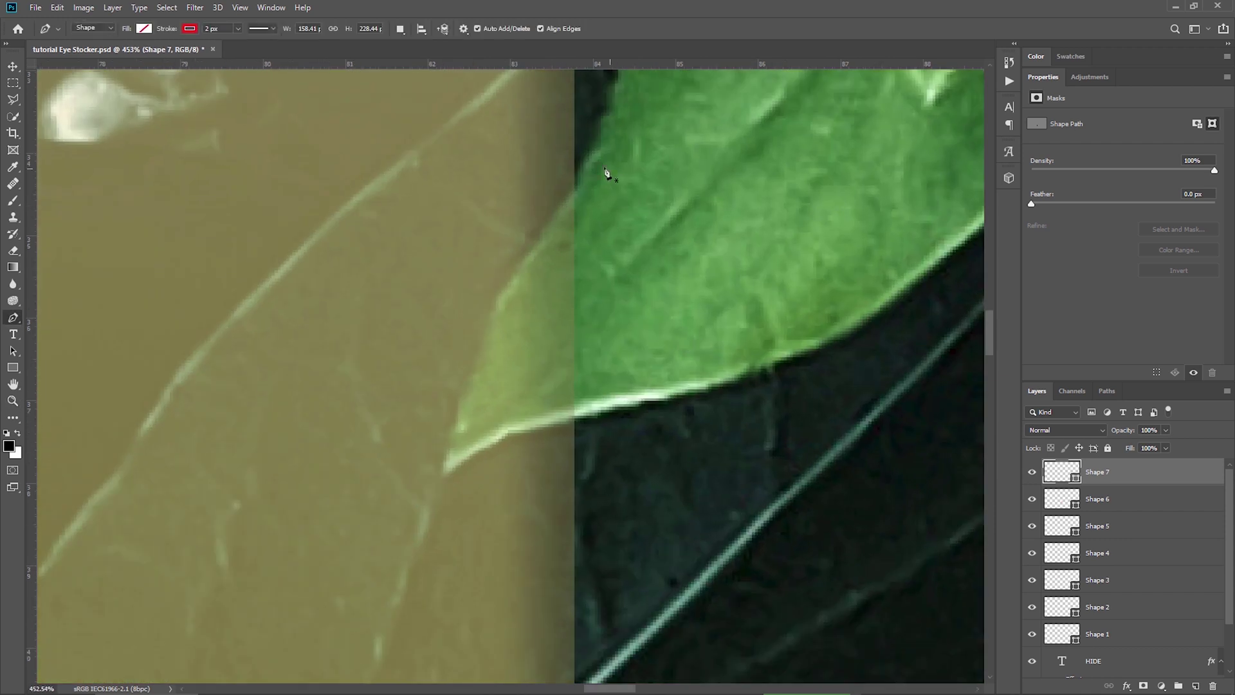
Trace and close a short outline along the adjacent leaf edge as Shape 8.
left_click(586, 158)
left_click(564, 197)
left_click(538, 240)
left_click(504, 287)
left_click(477, 365)
left_click(450, 436)
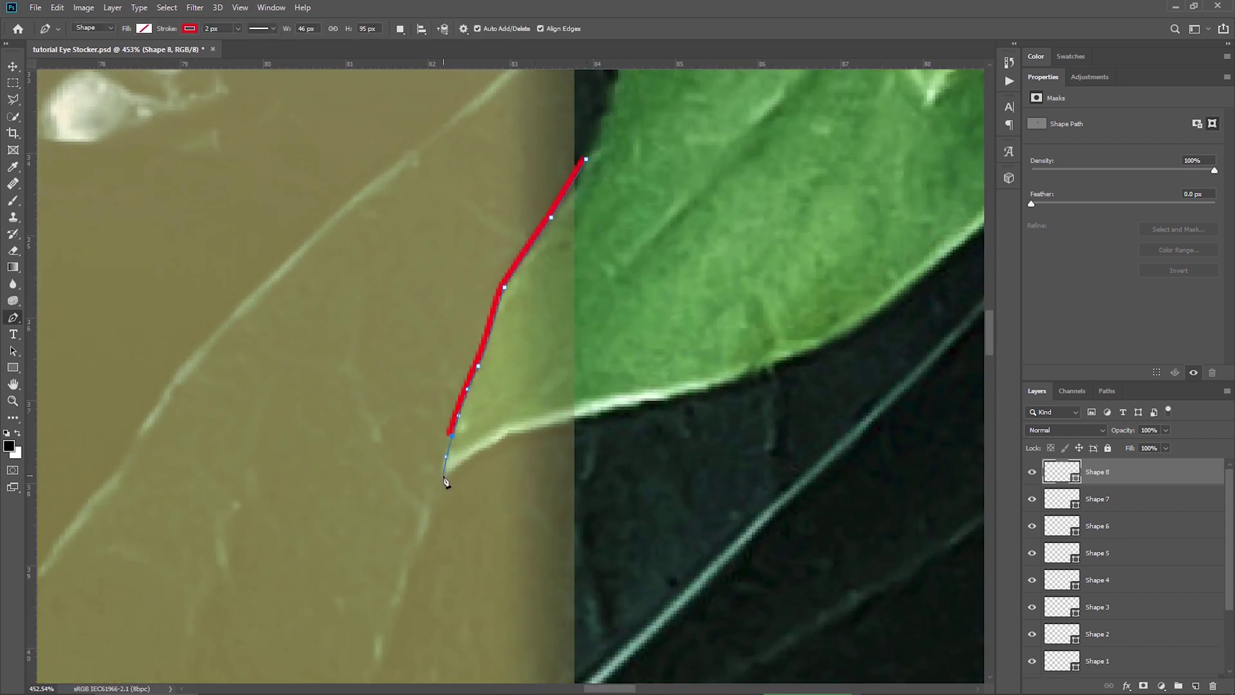
left_click(442, 475)
left_click(555, 425)
left_click(625, 410)
left_click(630, 188)
left_click(585, 158)
Outline the wide leaf across its top edge, left tip and bottom, closing Shape 9.
key("ctrl+0")
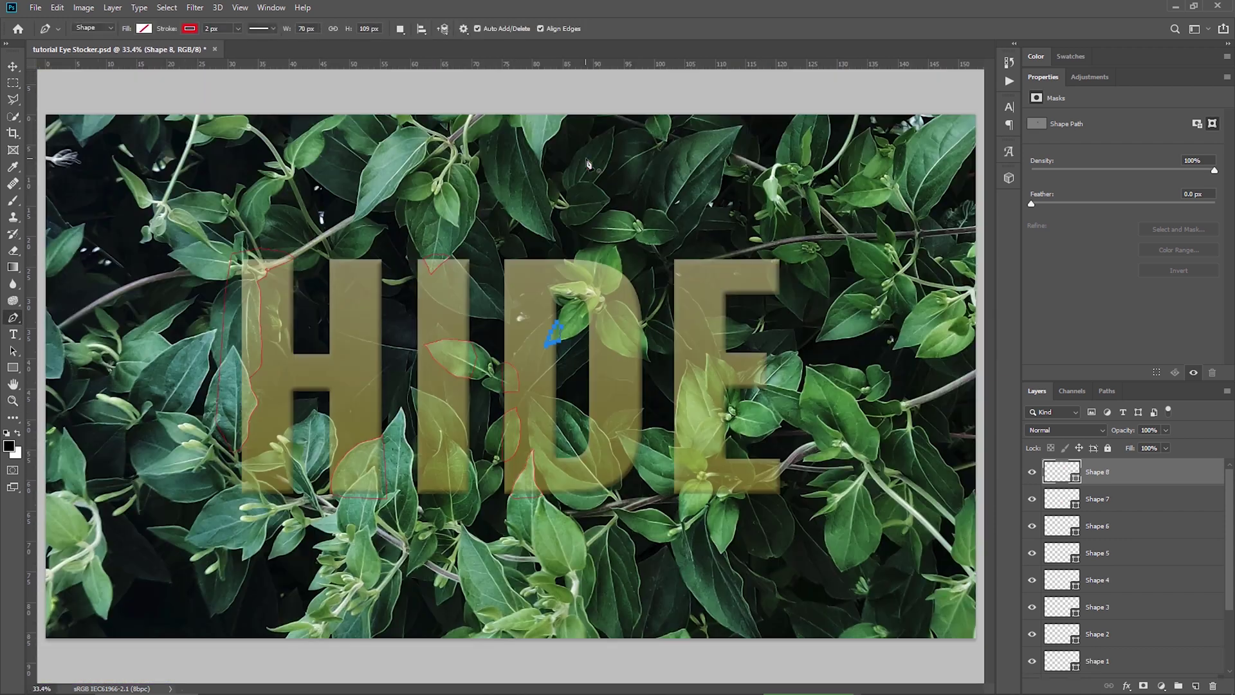
scroll(666, 460, "up", 6)
left_click(541, 160)
left_click(480, 160)
left_click(442, 152)
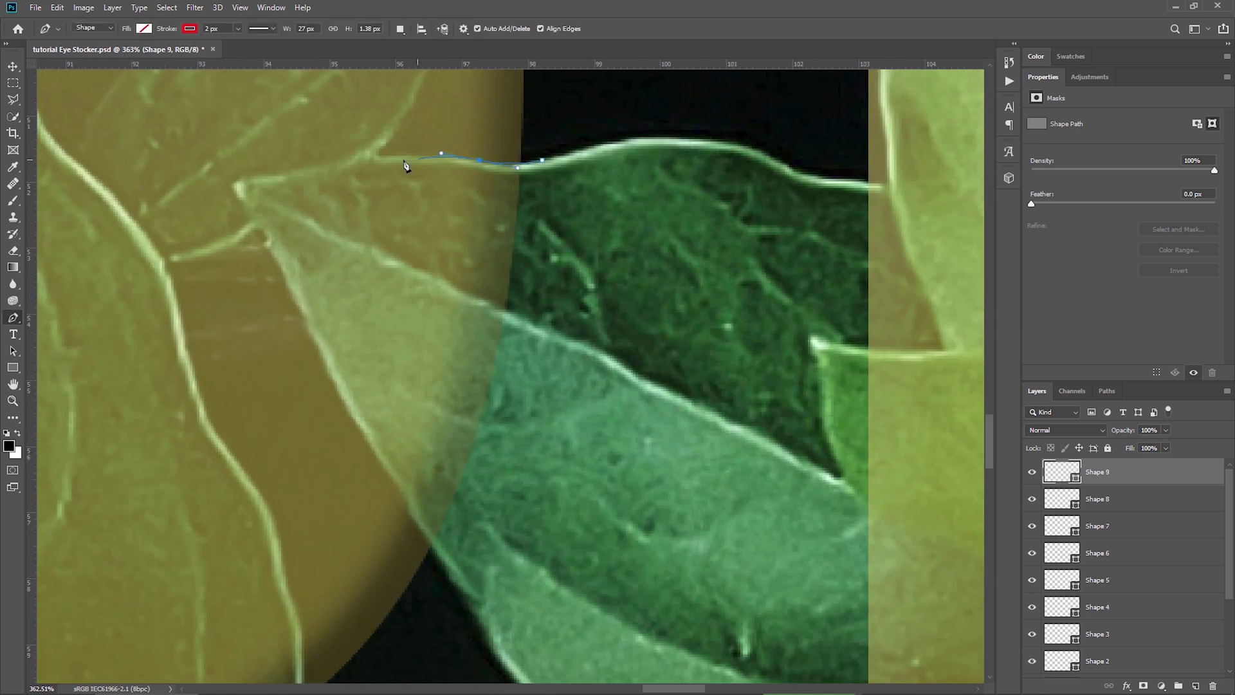
left_click(371, 156)
left_click(298, 172)
left_click(248, 173)
left_click(257, 224)
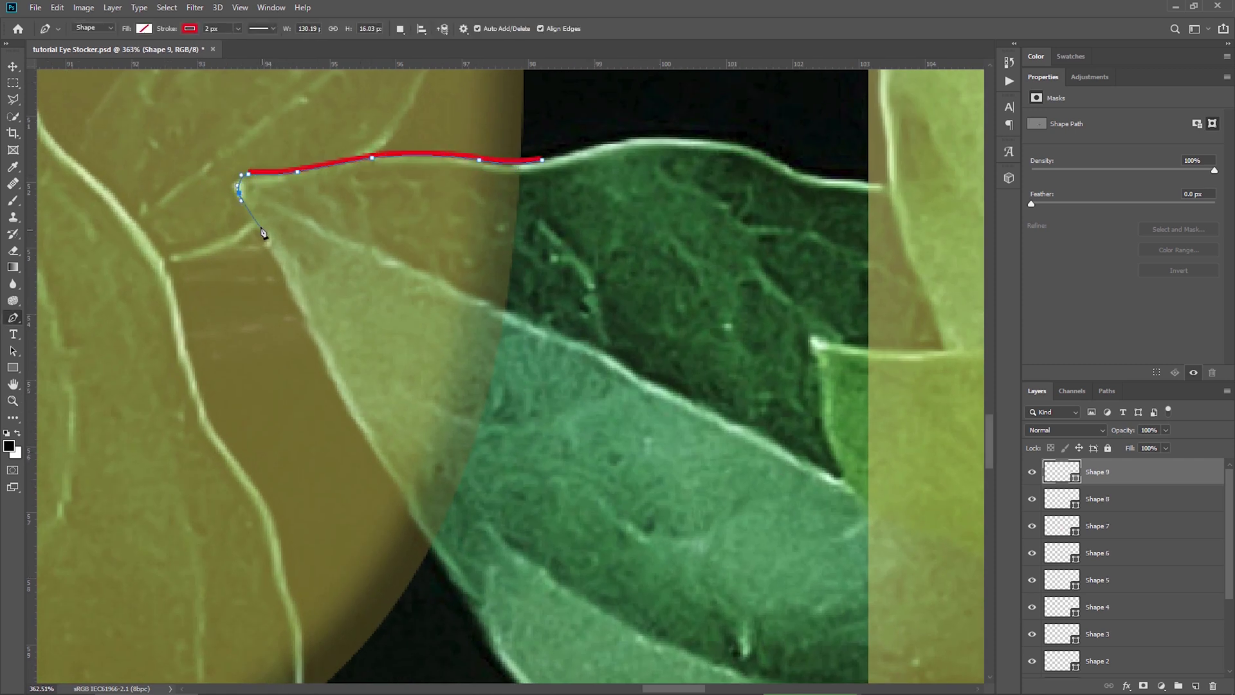
left_click(273, 253)
left_click(310, 330)
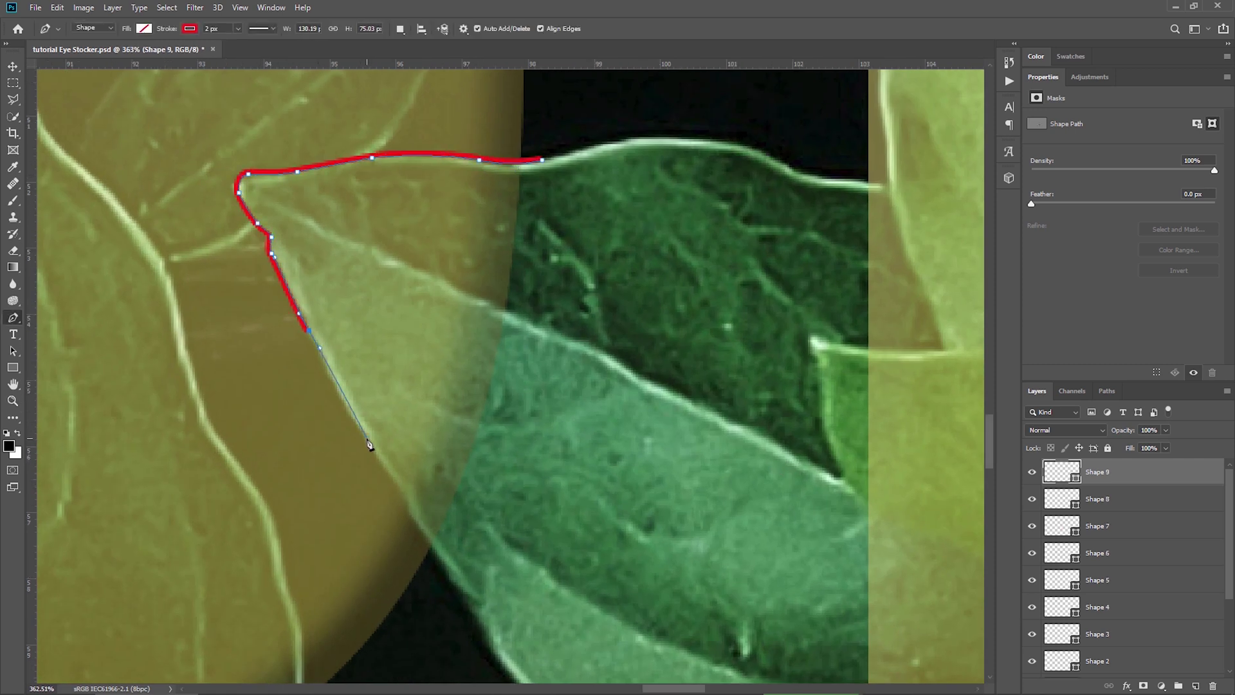
left_click_drag(368, 438, 383, 462)
left_click(428, 538)
left_click(444, 570)
left_click(601, 358)
left_click(541, 159)
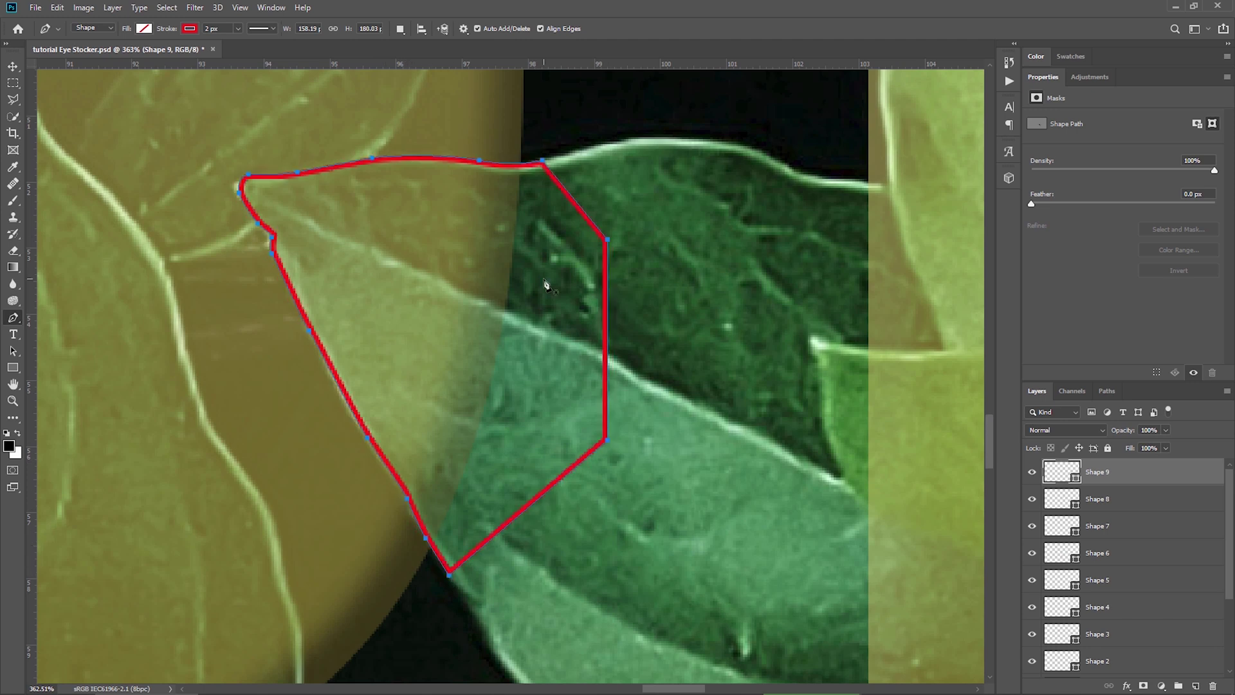
Zoom to the leaf near the E and trace its right edge up around the tip.
key("ctrl+0")
left_click_drag(546, 285, 672, 359)
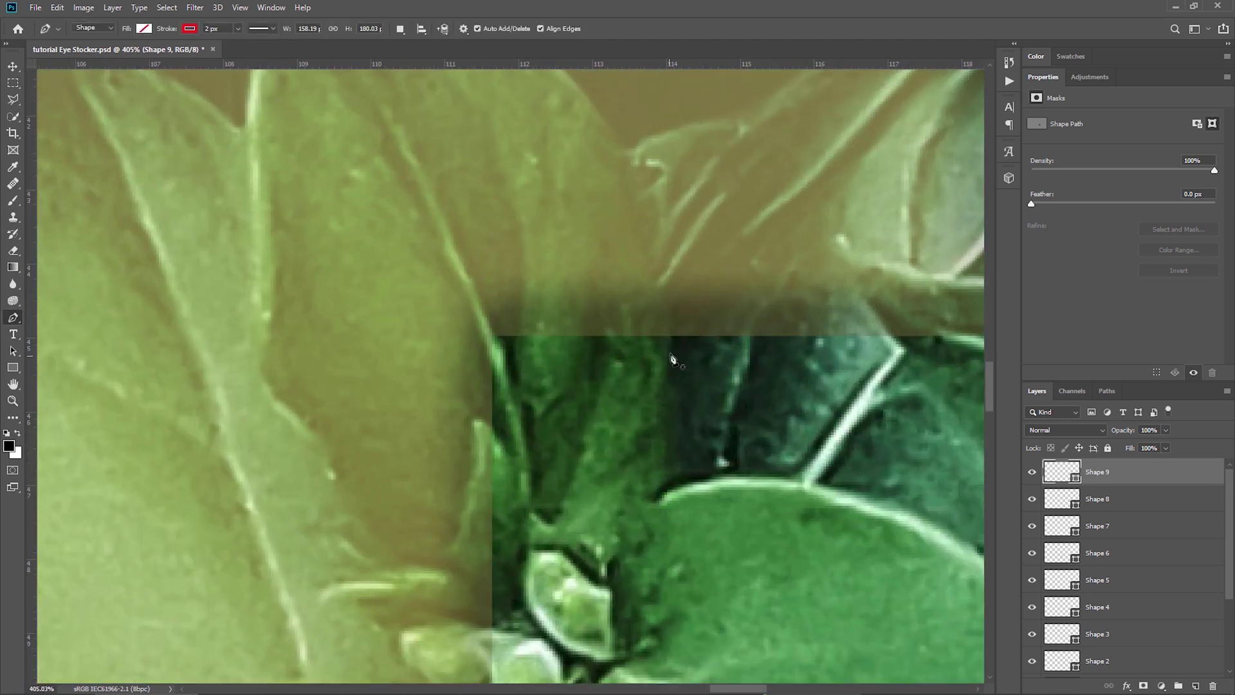
left_click(671, 354)
left_click(671, 319)
left_click(647, 256)
left_click(628, 165)
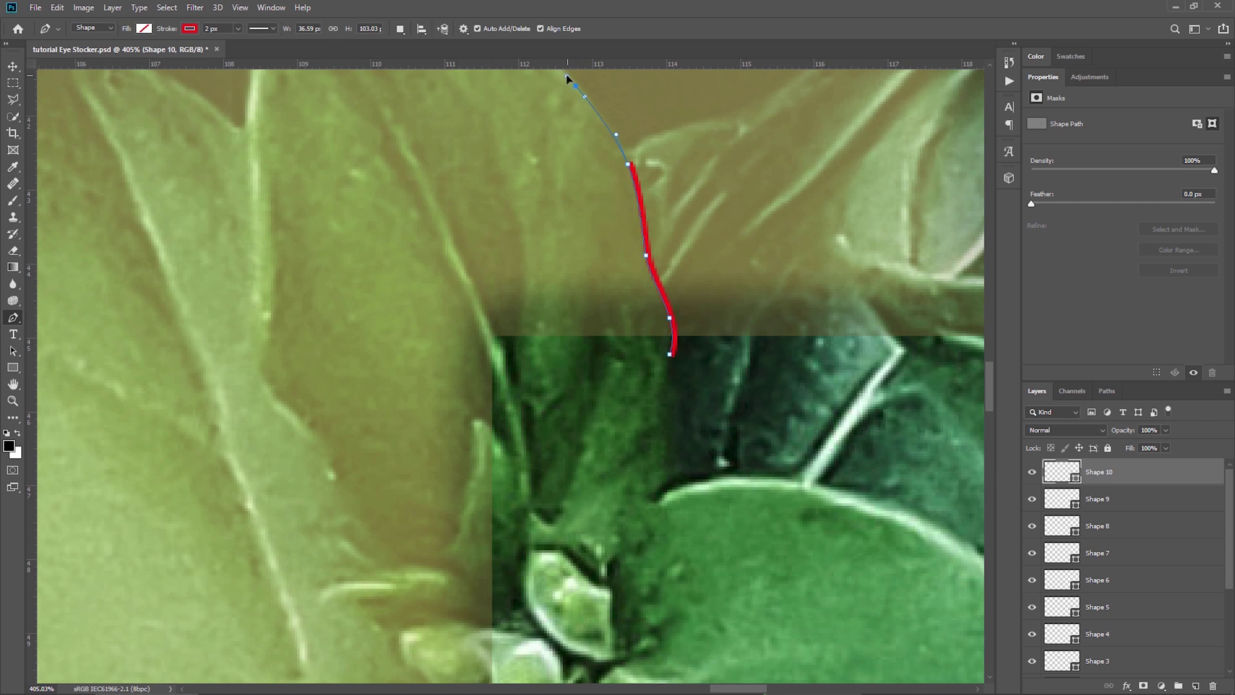
left_click(567, 78)
mouse_move(574, 275)
left_mouse_down()
mouse_move(729, 500)
mouse_move(783, 610)
left_mouse_up()
left_click(725, 369)
left_click(644, 321)
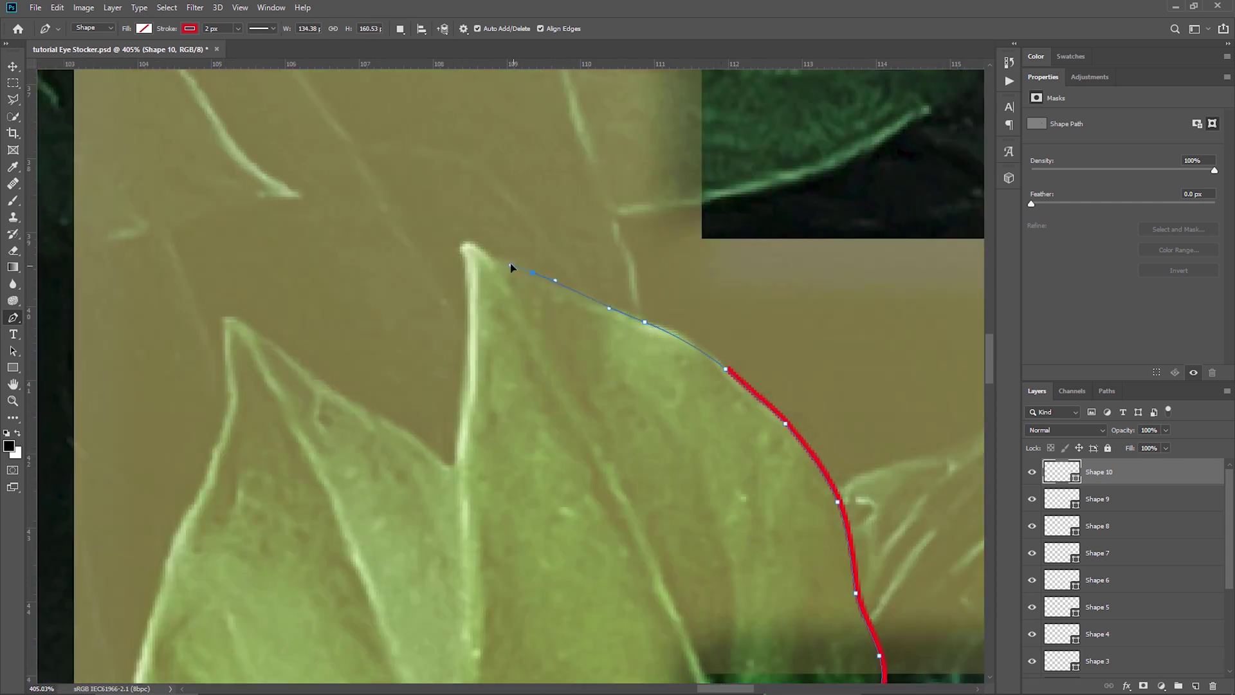
left_click(534, 272)
left_click(469, 248)
left_click(458, 470)
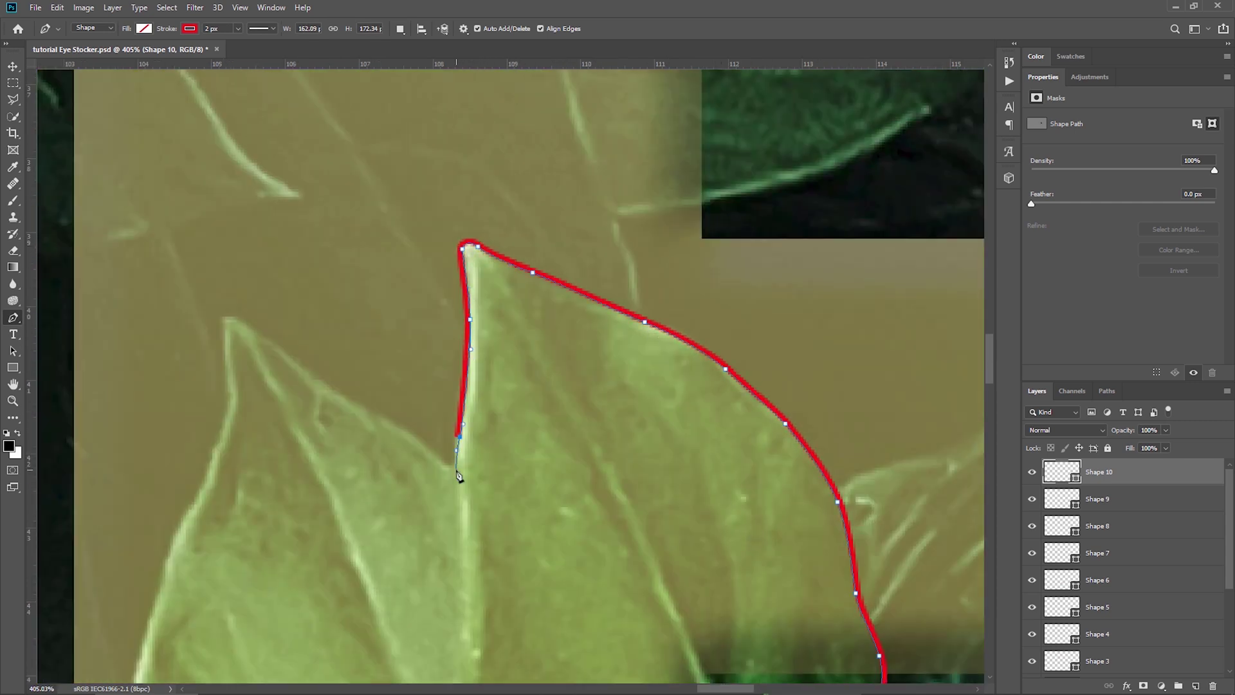
Continue Shape 10 down the leaf's left edge and around the small bud at its base.
mouse_move(496, 622)
left_mouse_down()
mouse_move(521, 252)
mouse_move(503, 320)
left_mouse_up()
left_click(467, 277)
left_click(476, 377)
left_click_drag(492, 442, 508, 457)
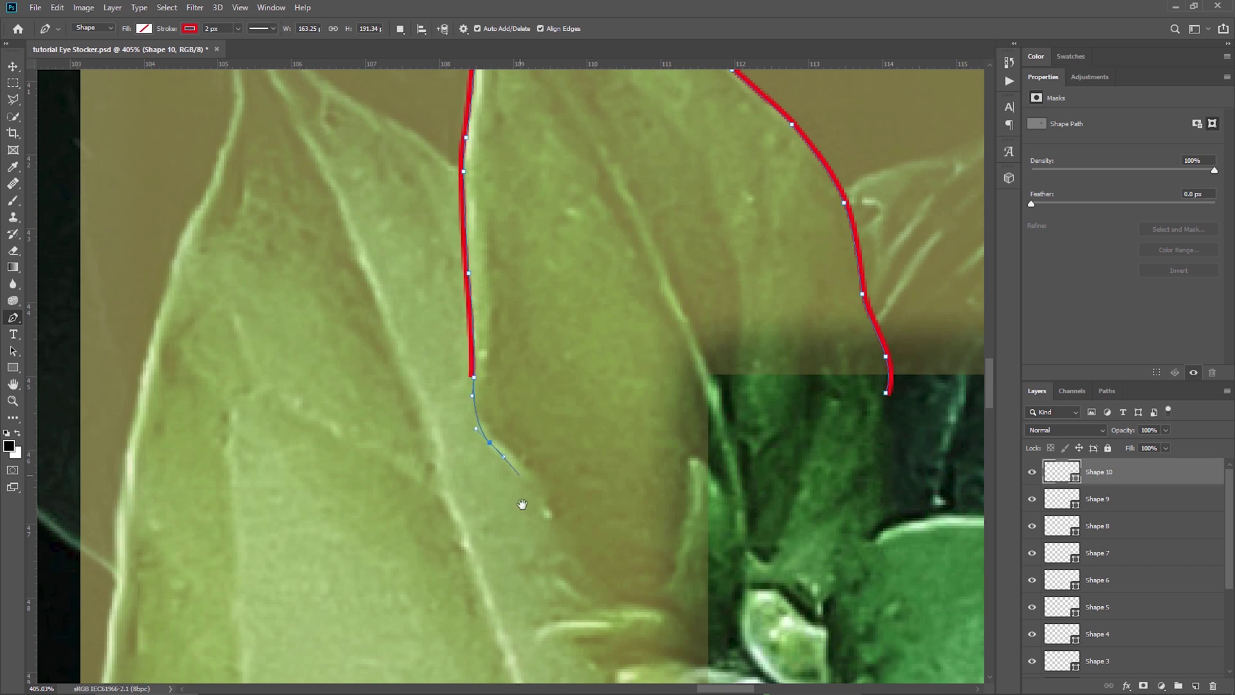
left_click_drag(541, 495, 476, 289)
left_click(471, 277)
left_click(482, 334)
left_click(466, 353)
left_click(467, 381)
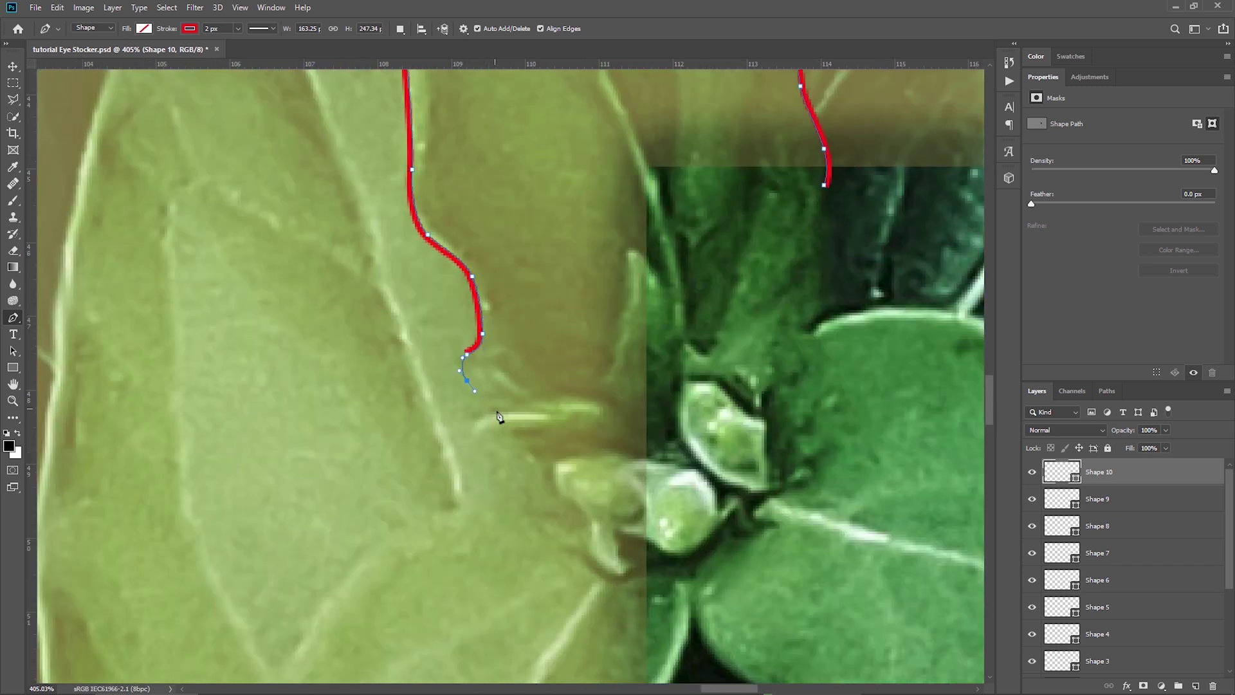
left_click(495, 414)
left_click_drag(477, 422, 546, 472)
left_click(545, 467)
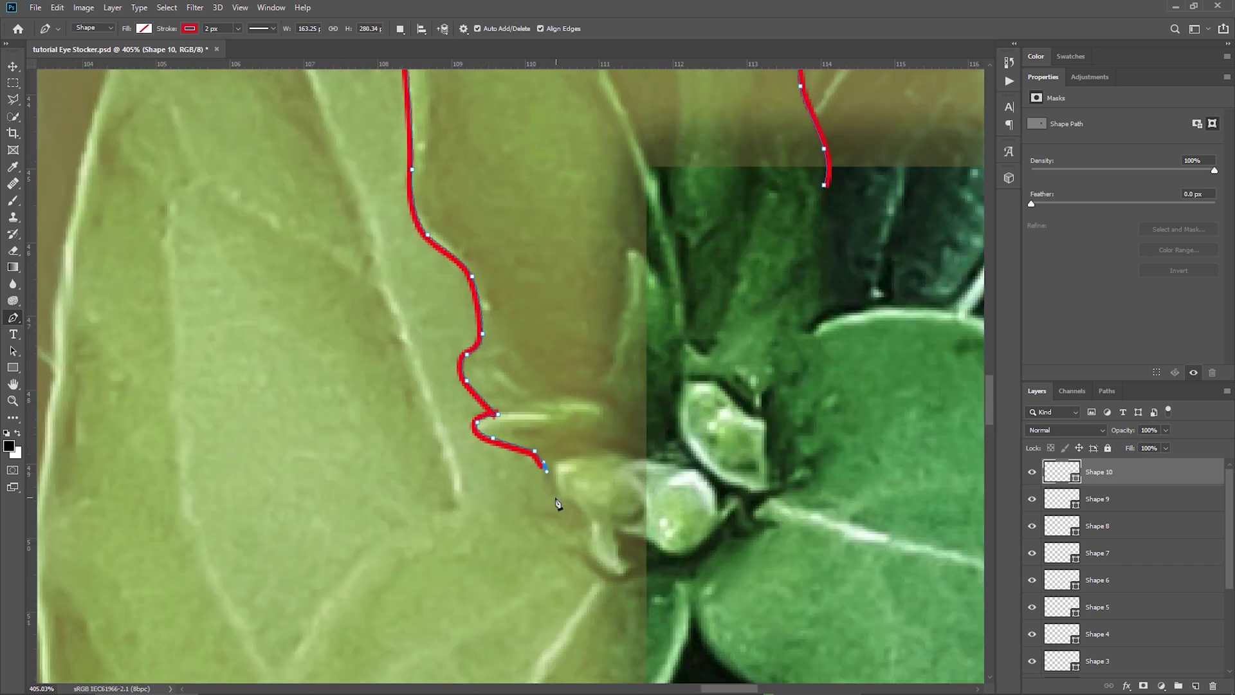
left_click(563, 498)
left_click(588, 524)
left_click(586, 561)
left_click(613, 579)
left_click(635, 569)
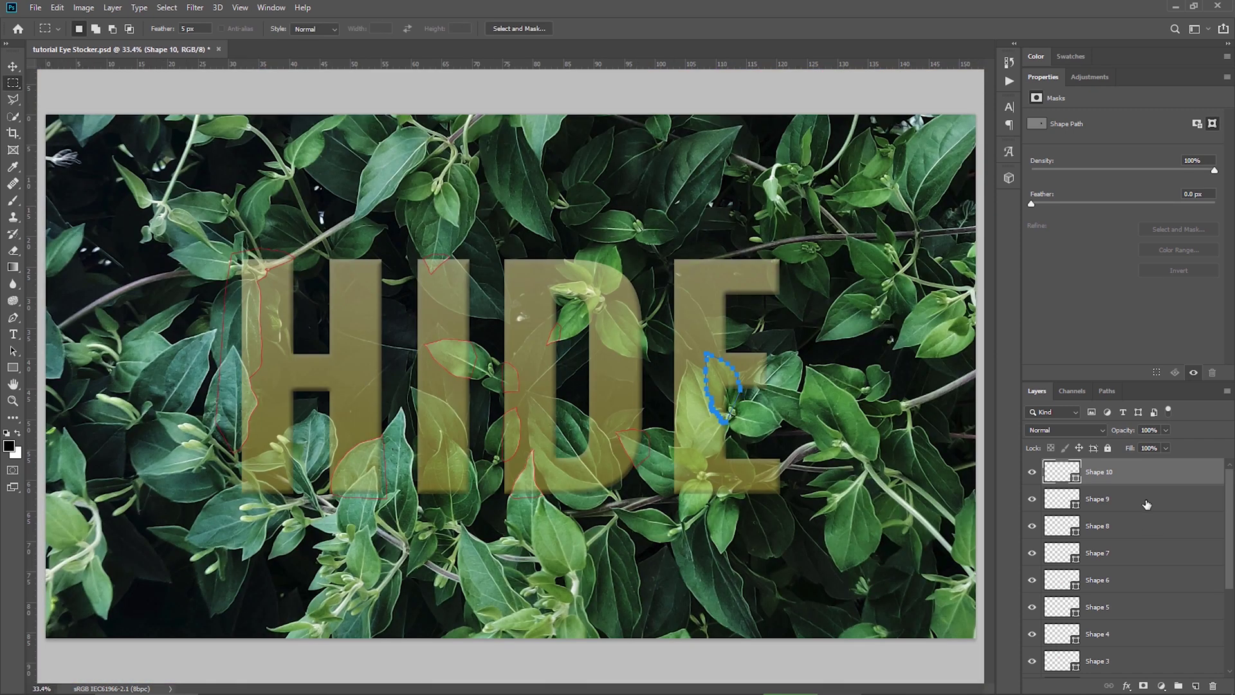
Merge all the leaf shape layers into one layer and rename it Shapes.
left_click_drag(1228, 505, 1230, 603)
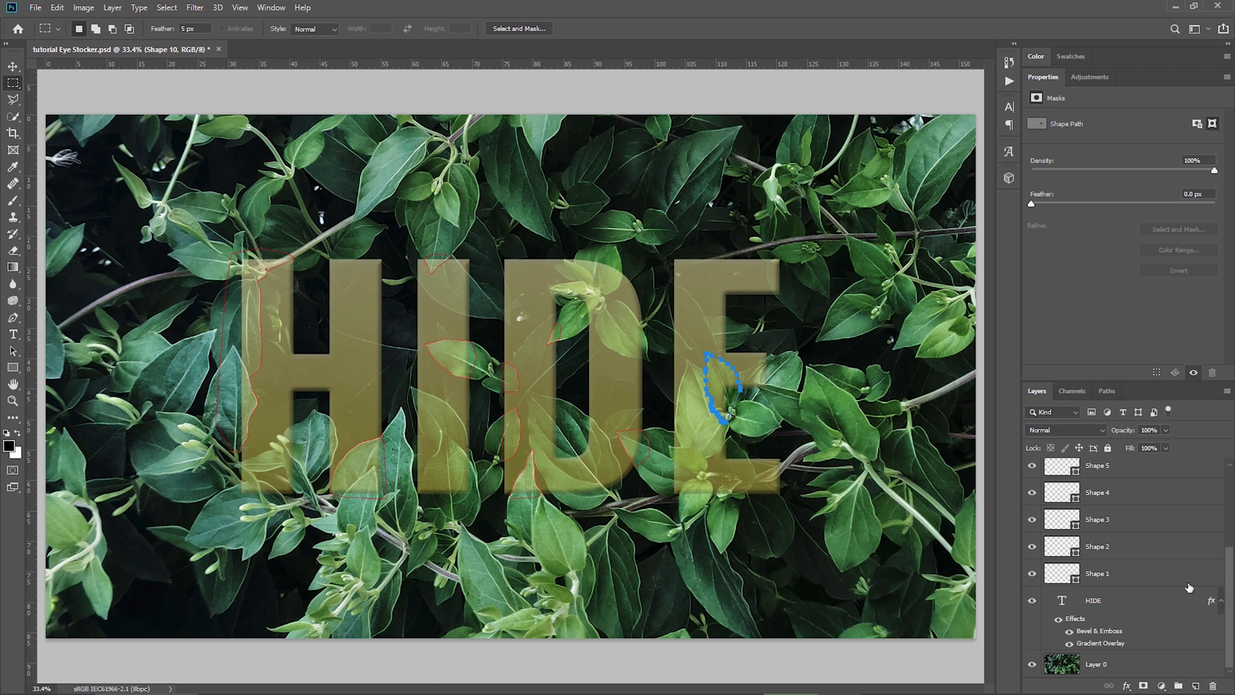
left_click(1147, 577, "shift")
right_click(1150, 578)
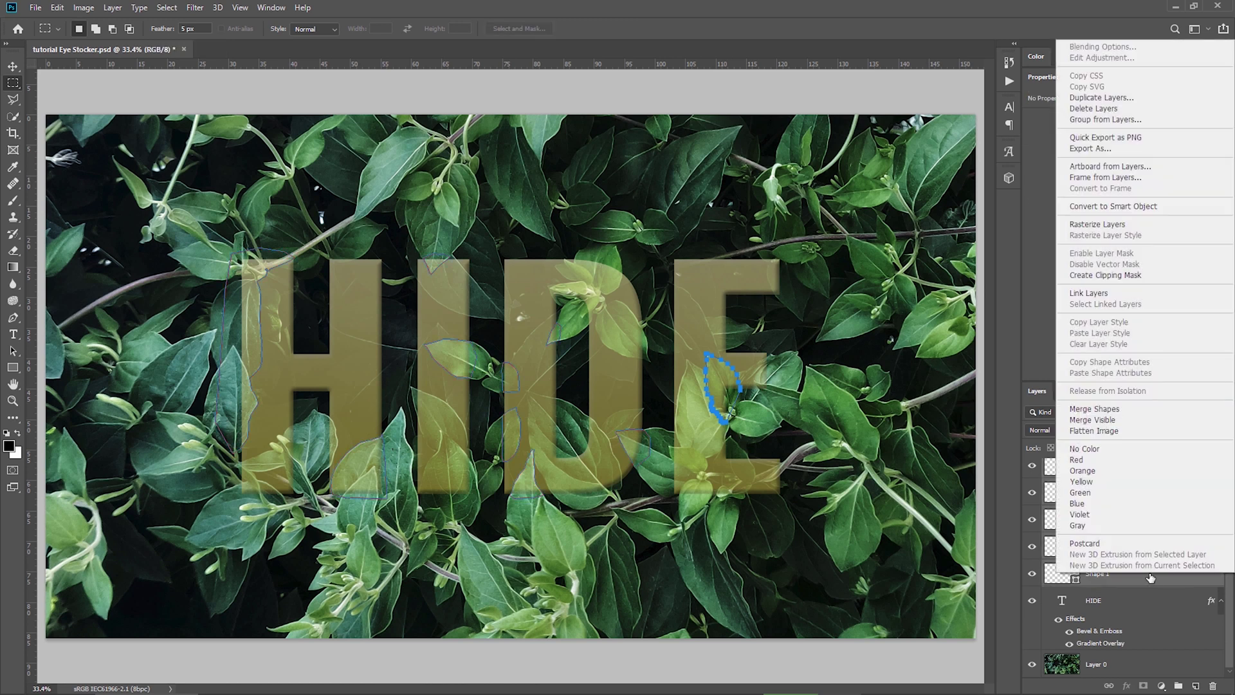
left_click(1139, 412)
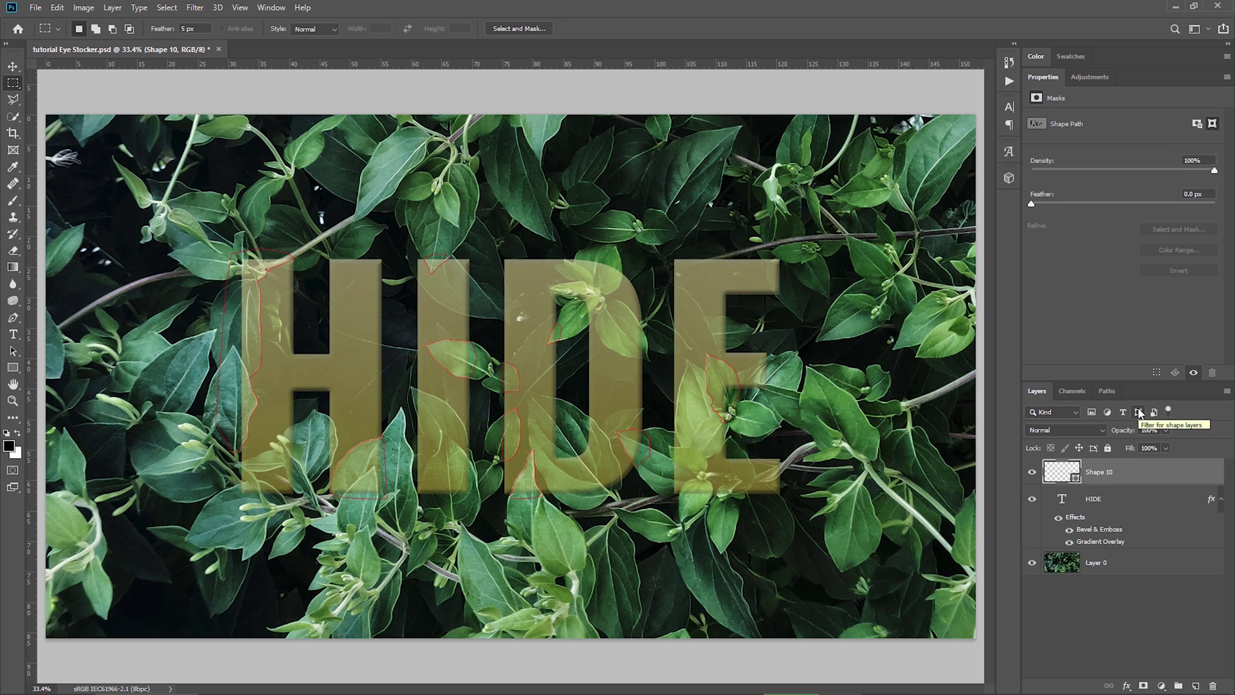
double_click(1106, 471)
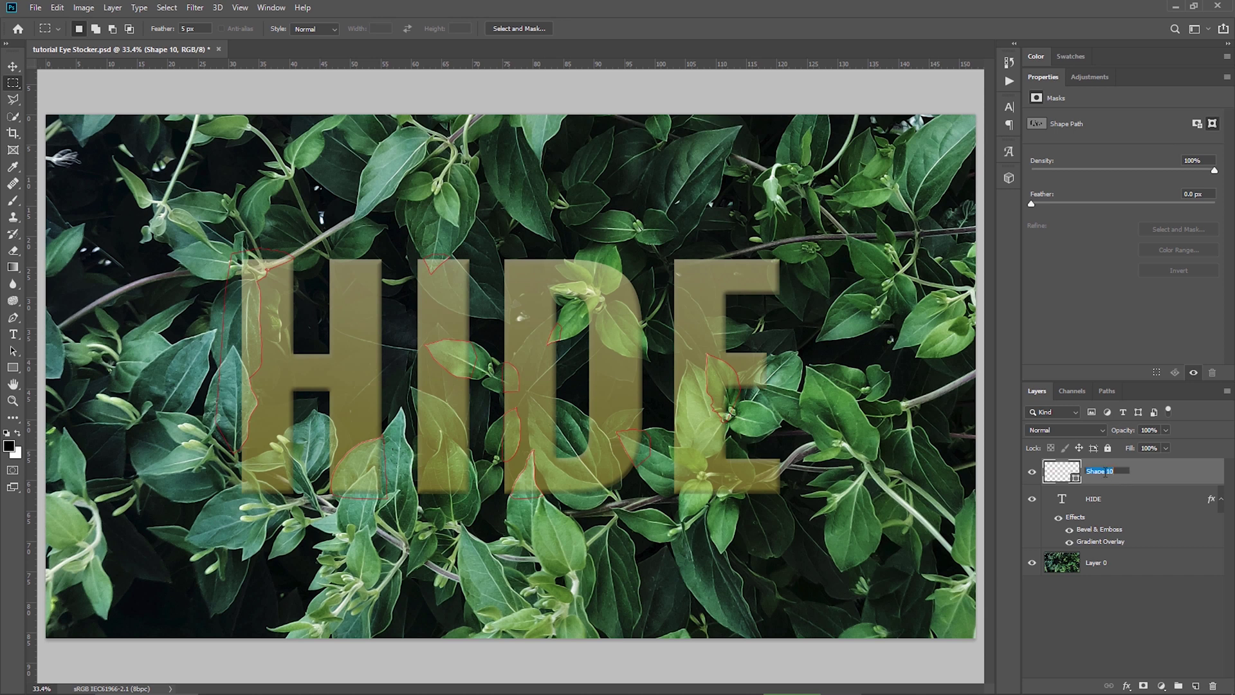
type("es")
key("Return")
key("p")
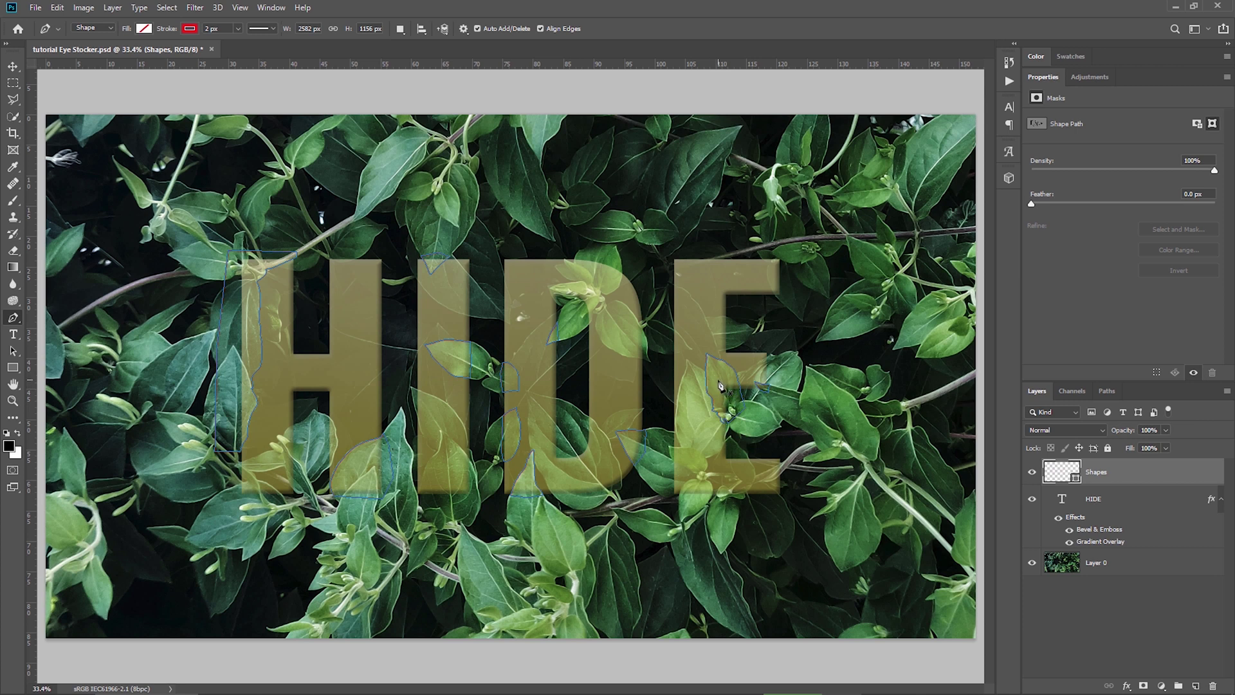
Convert the leaf outline paths into a new selection with a 2-pixel feather.
right_click(720, 384)
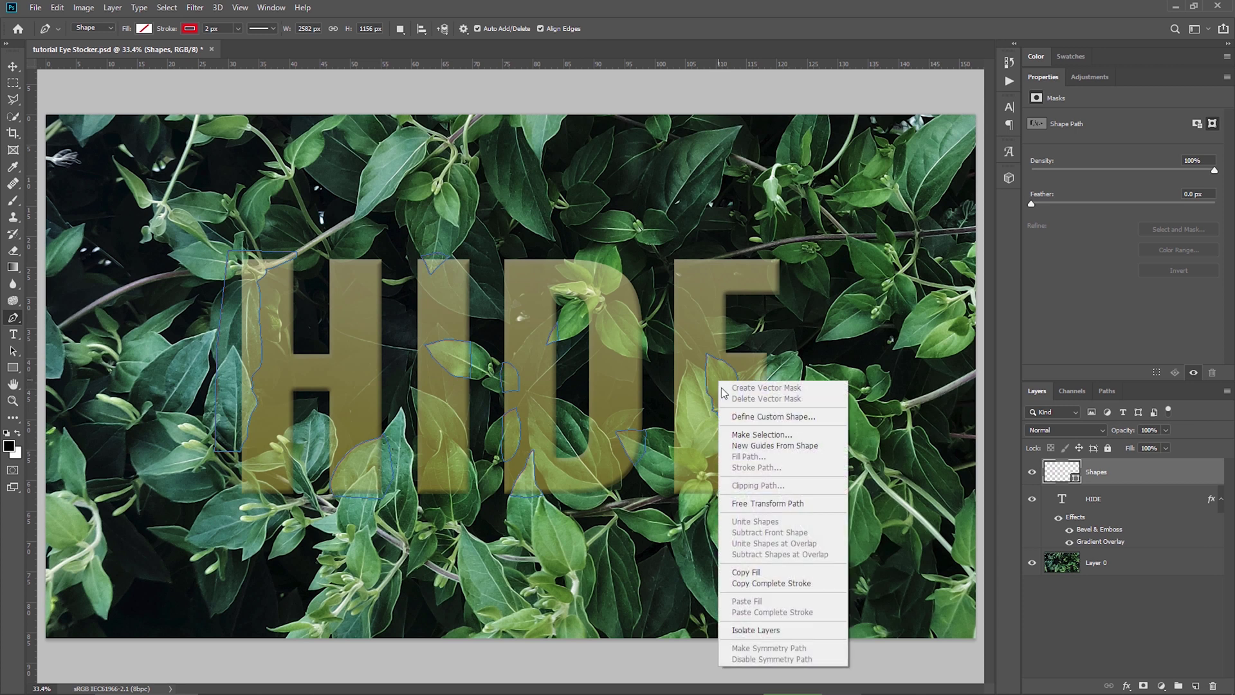
left_click(730, 436)
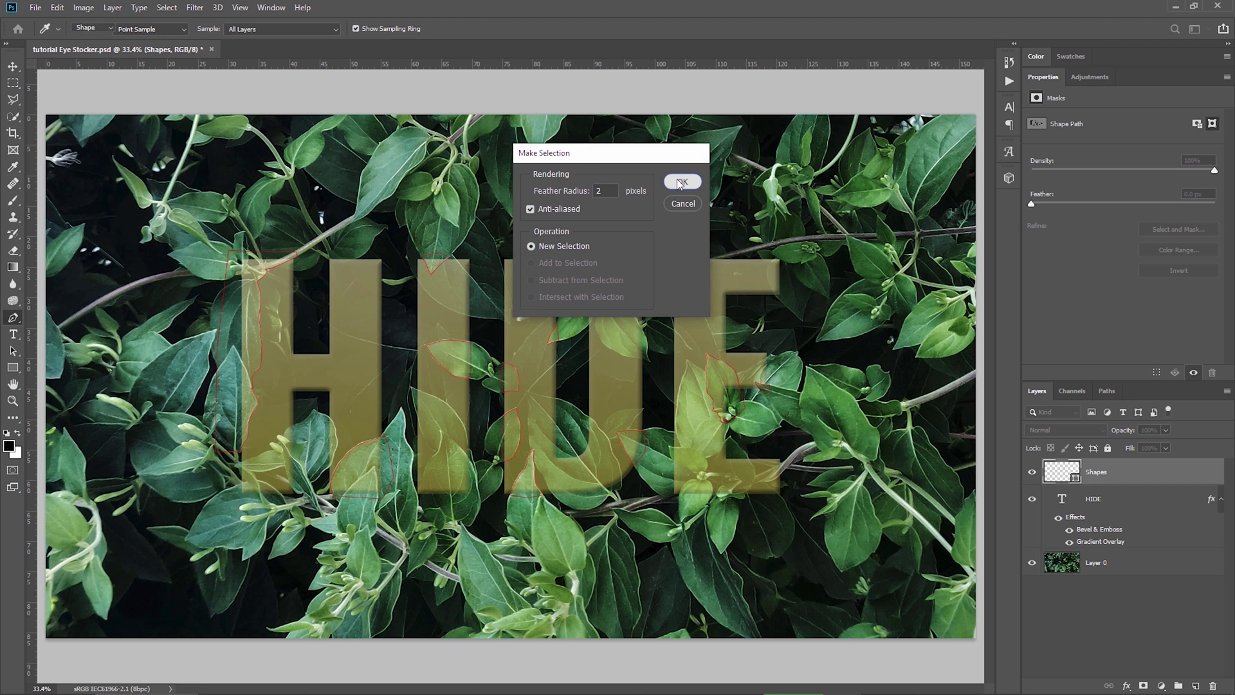
left_click(677, 178)
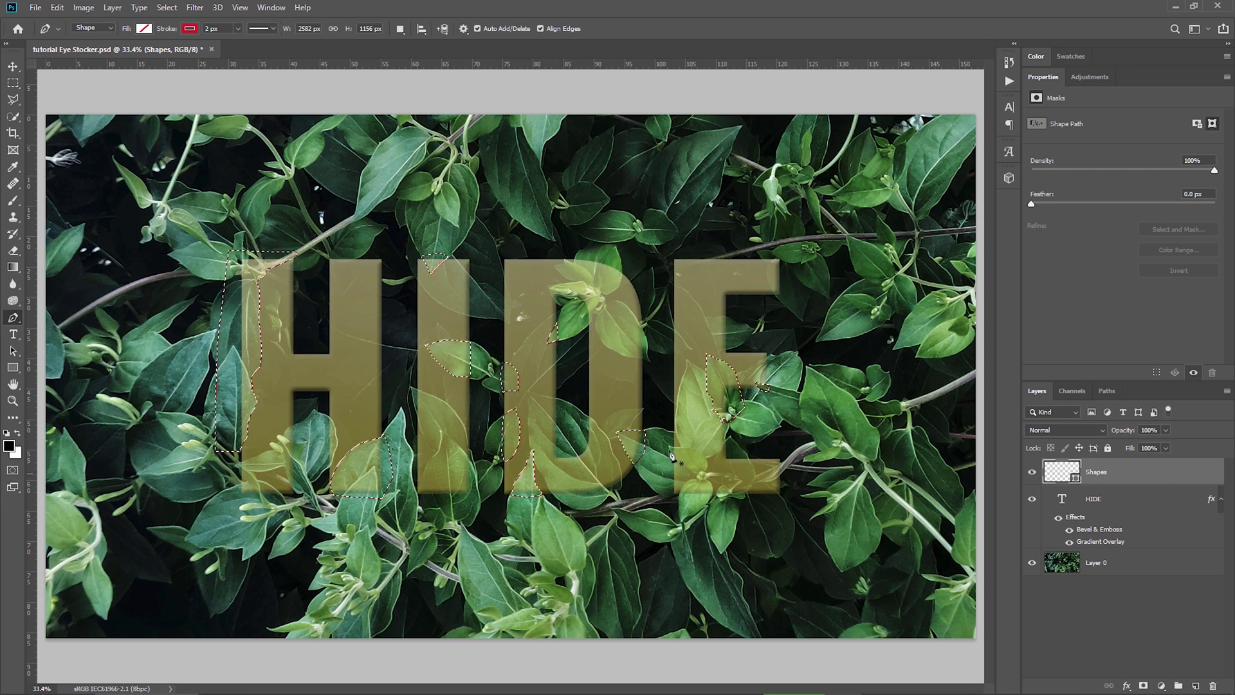
Copy the selected leaves from Layer 0 onto a new Layer 1 with Ctrl+J.
left_click(1131, 569)
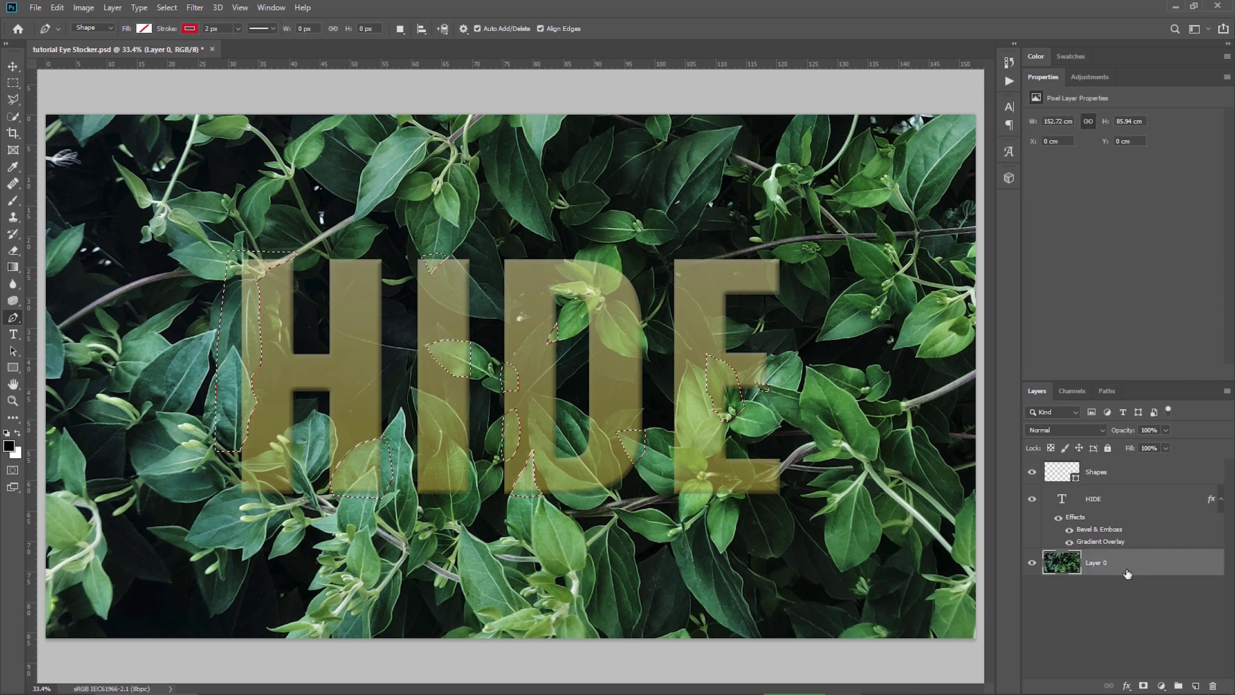
key("ctrl+j")
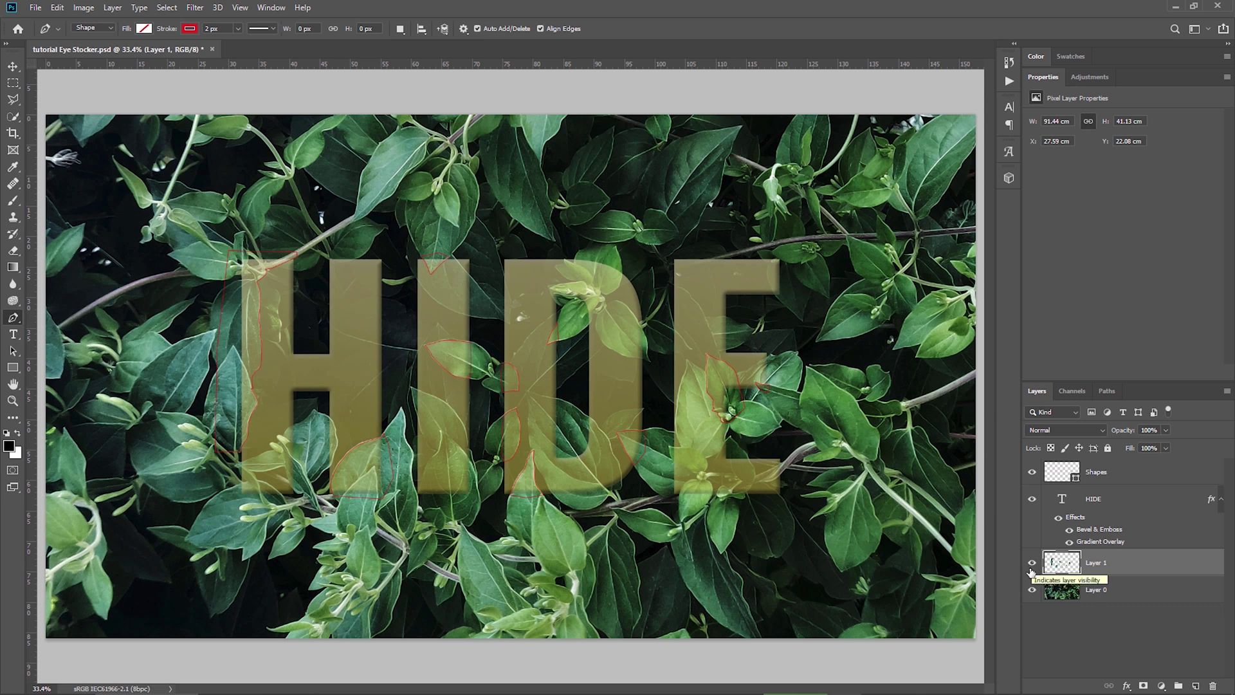
Check the cutout by toggling visibility, then move Shapes below the photo and hide it.
left_click(1032, 473)
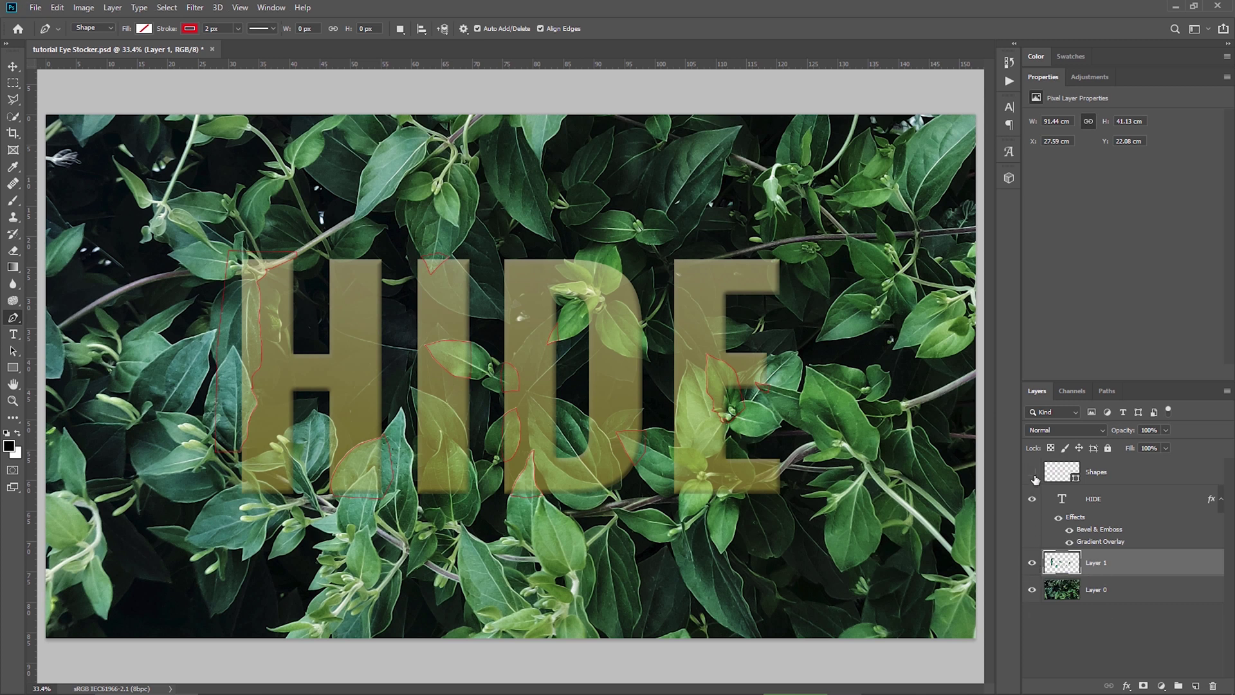
left_click(1034, 591)
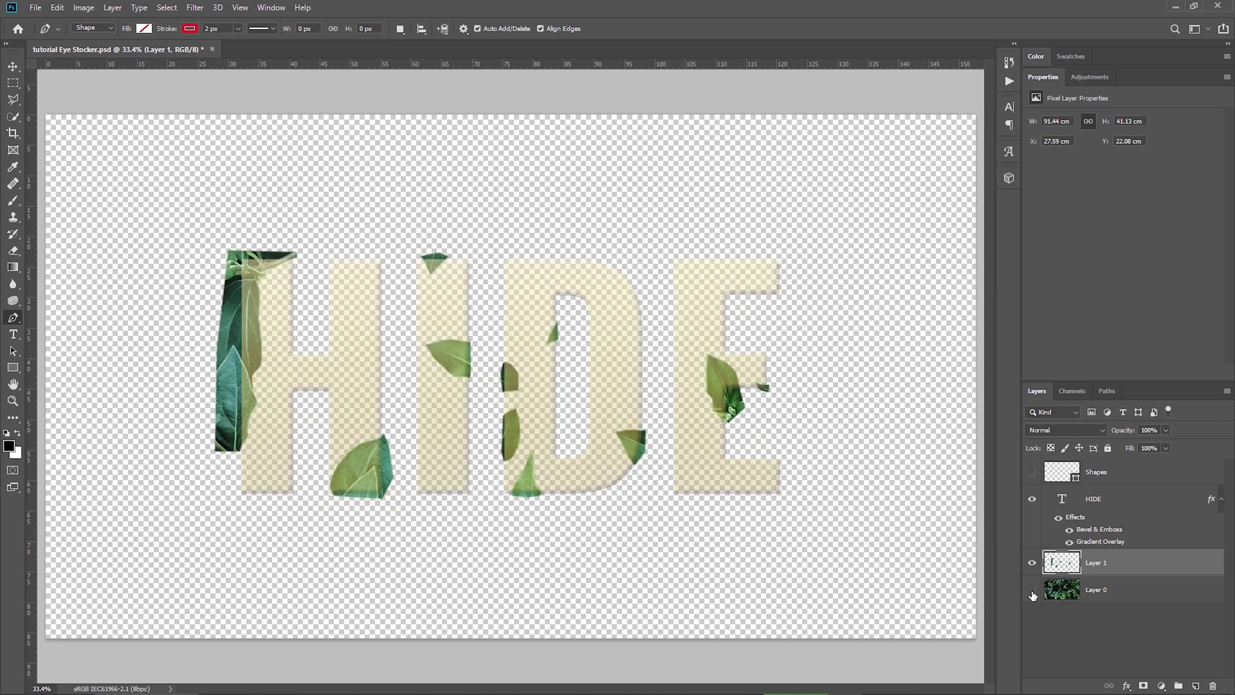
left_click(1033, 591)
left_click(1033, 473)
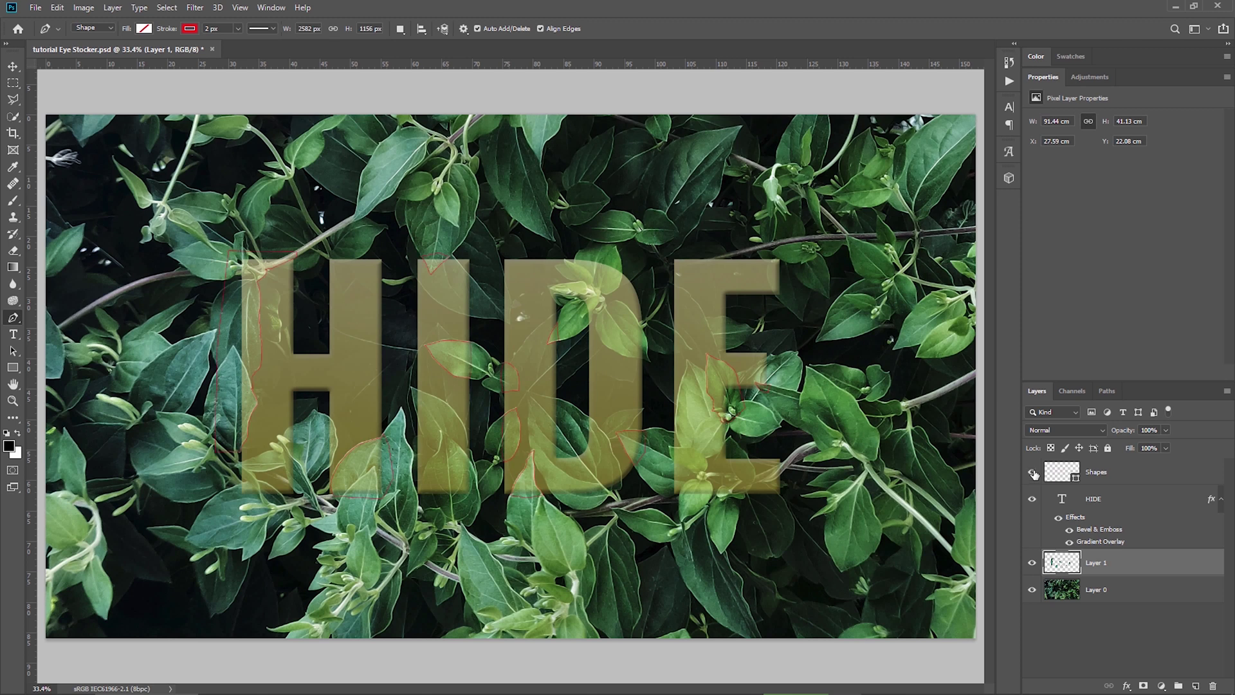
left_click_drag(1131, 473, 1028, 594)
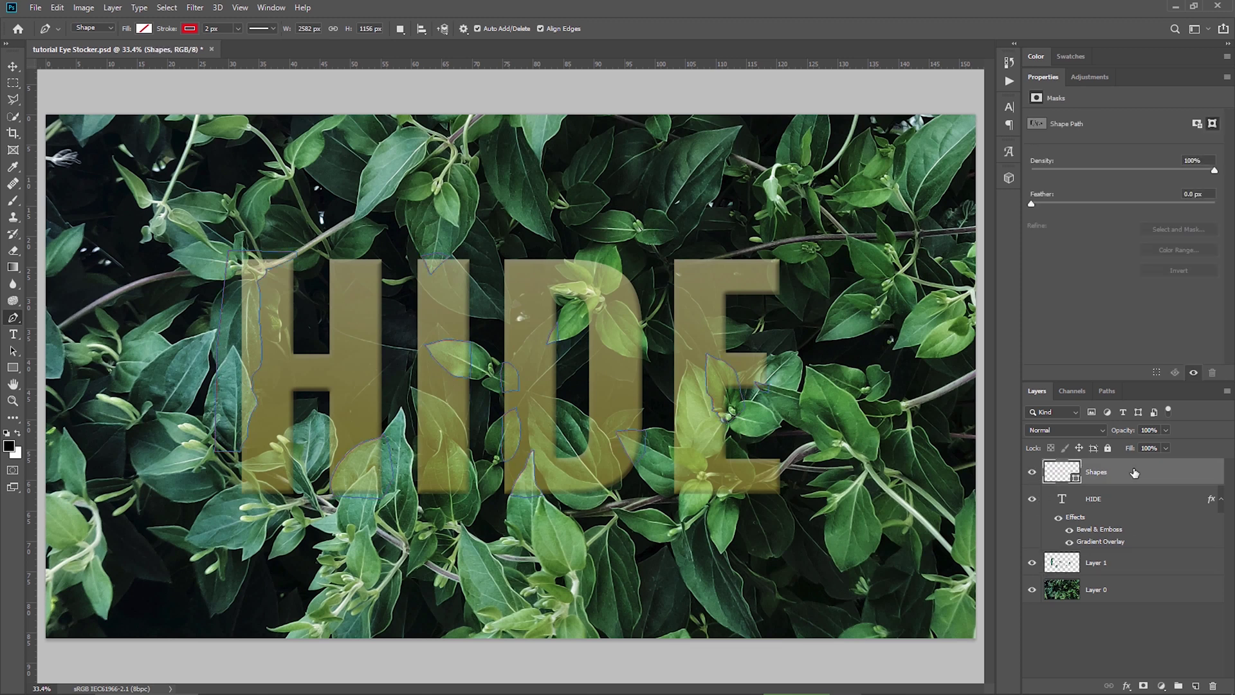
left_click(1030, 591)
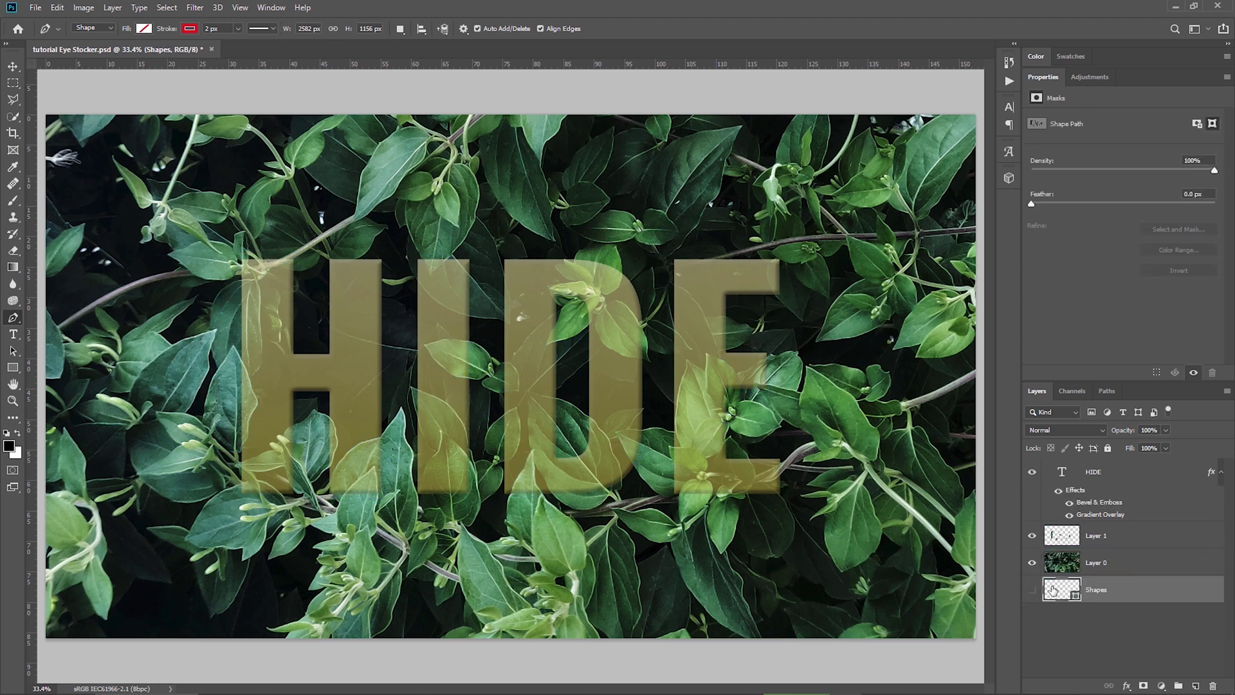
Rename Layer 1 to Leaves and move the HIDE text layer beneath it.
double_click(1097, 537)
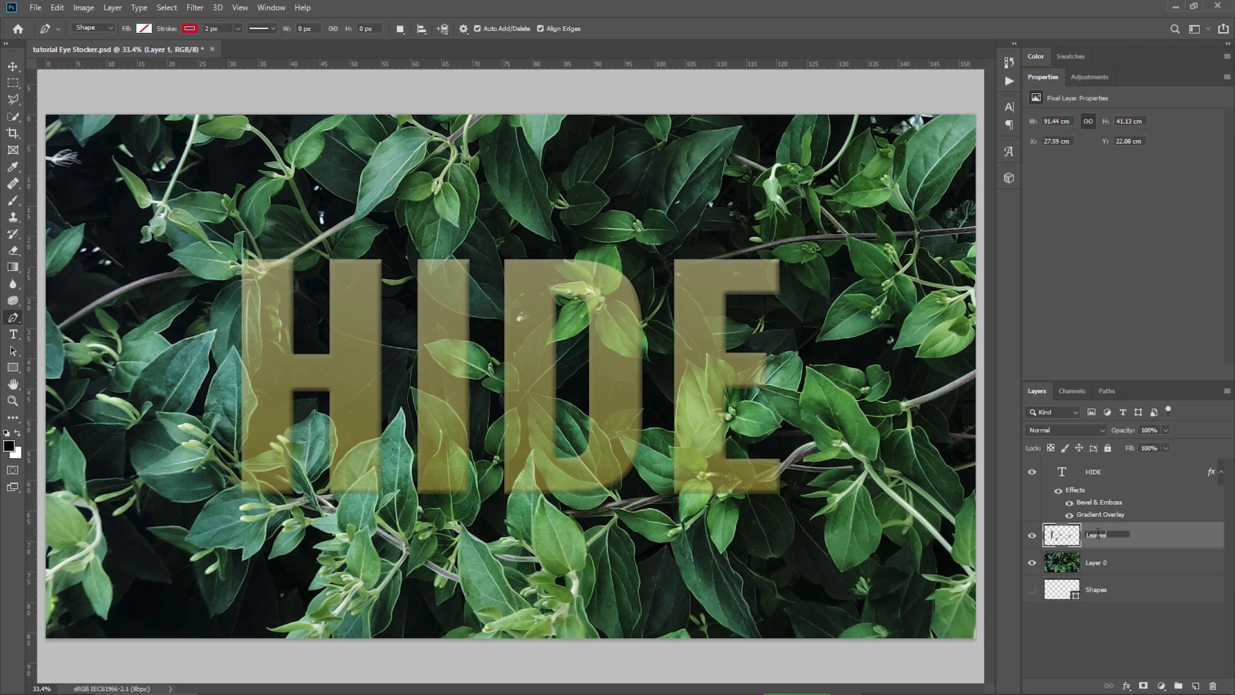
key("Return")
left_click(1143, 473)
left_click_drag(1144, 471, 1124, 549)
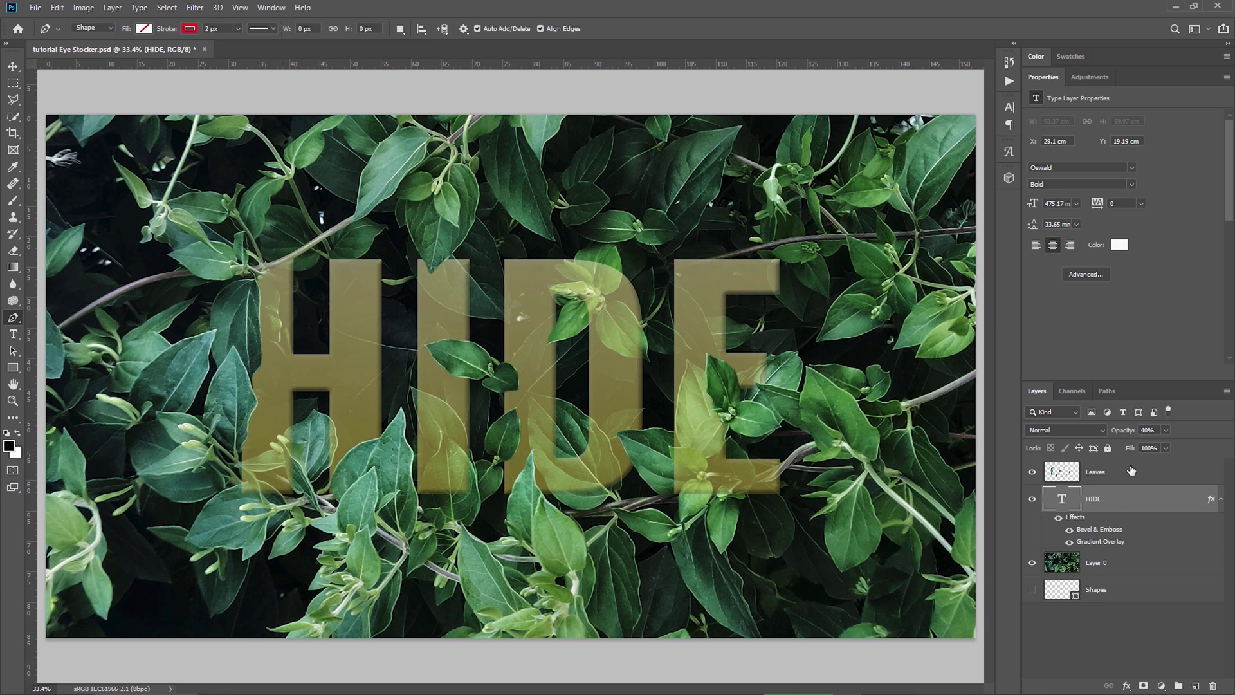
Set HIDE to 100% opacity and give Leaves a drop shadow at 94% opacity.
left_click_drag(1121, 433, 1151, 492)
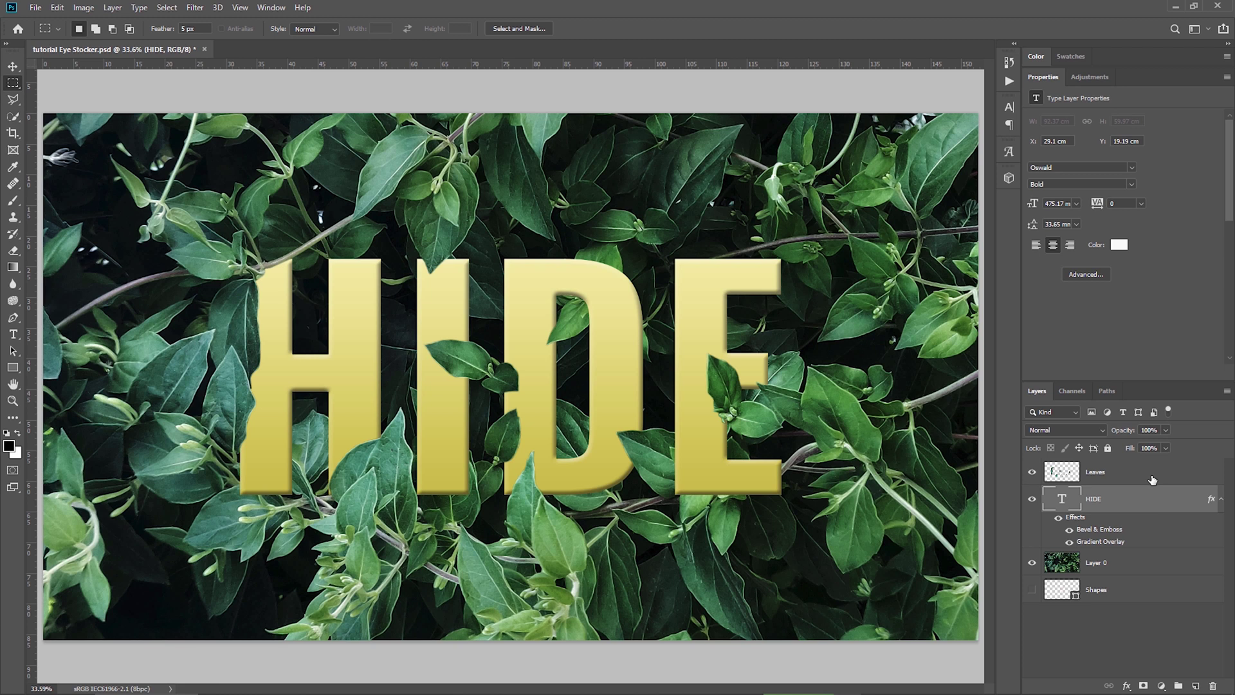
left_click(1158, 481)
double_click(1160, 478)
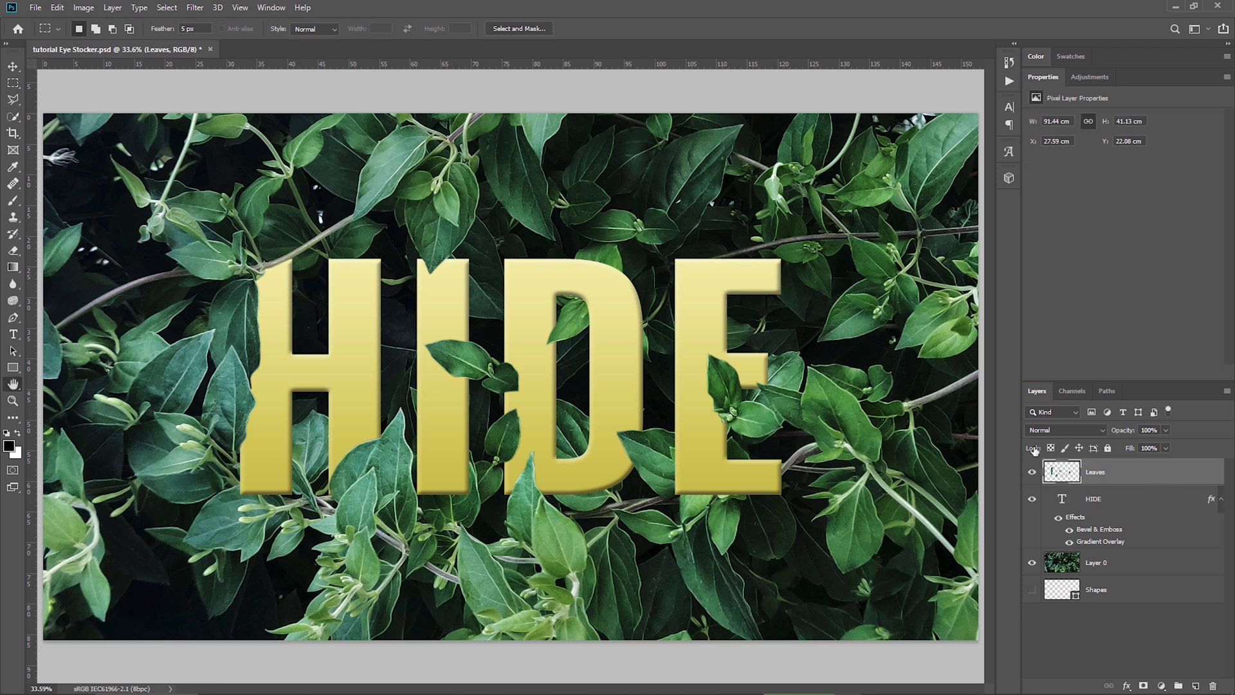
left_click(738, 490)
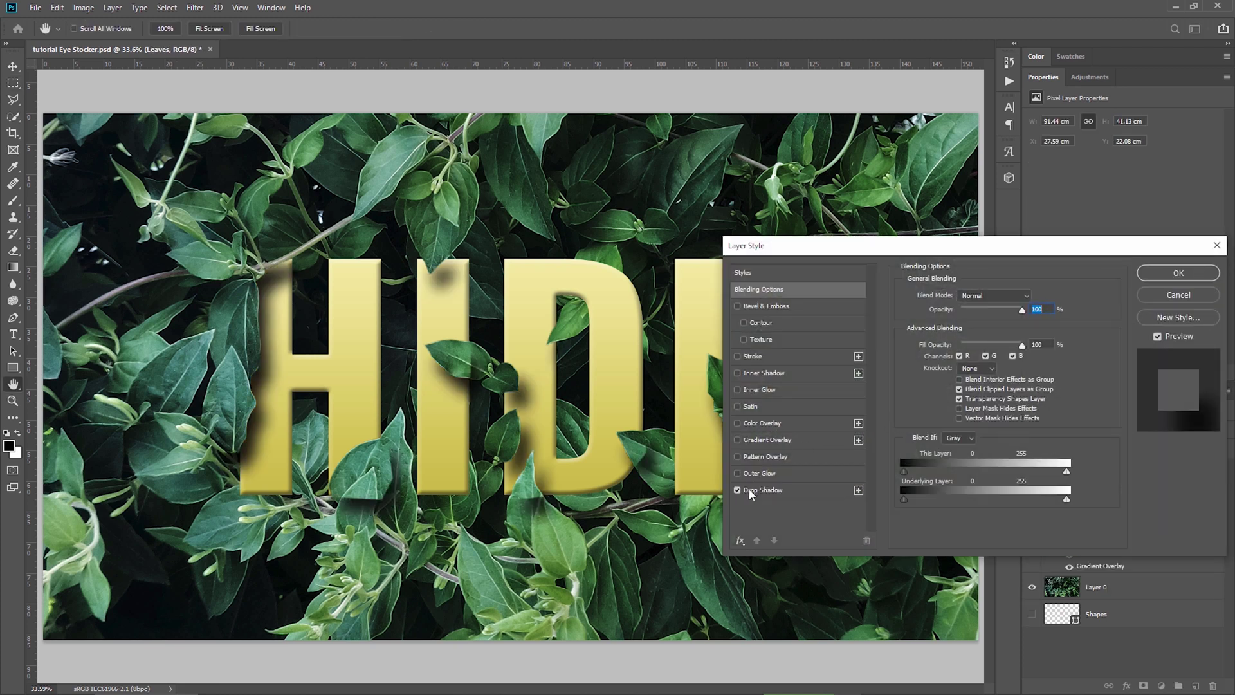
left_click(749, 489)
left_click_drag(1006, 316, 1008, 320)
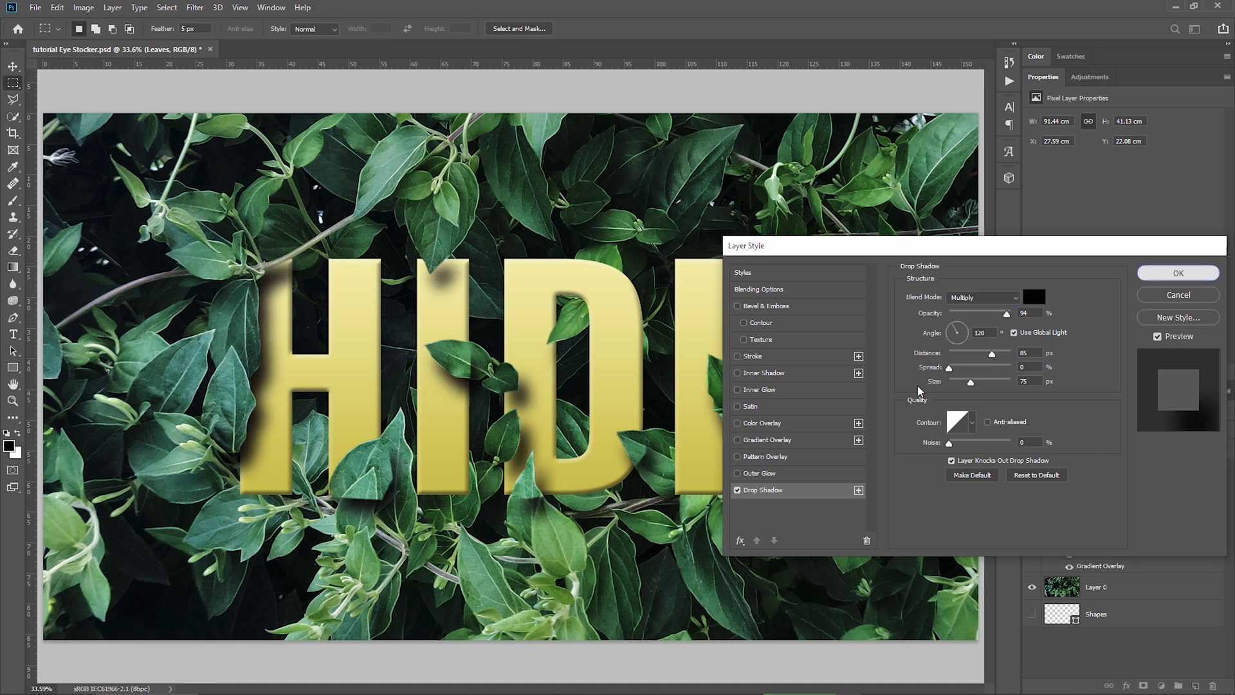
key("Return")
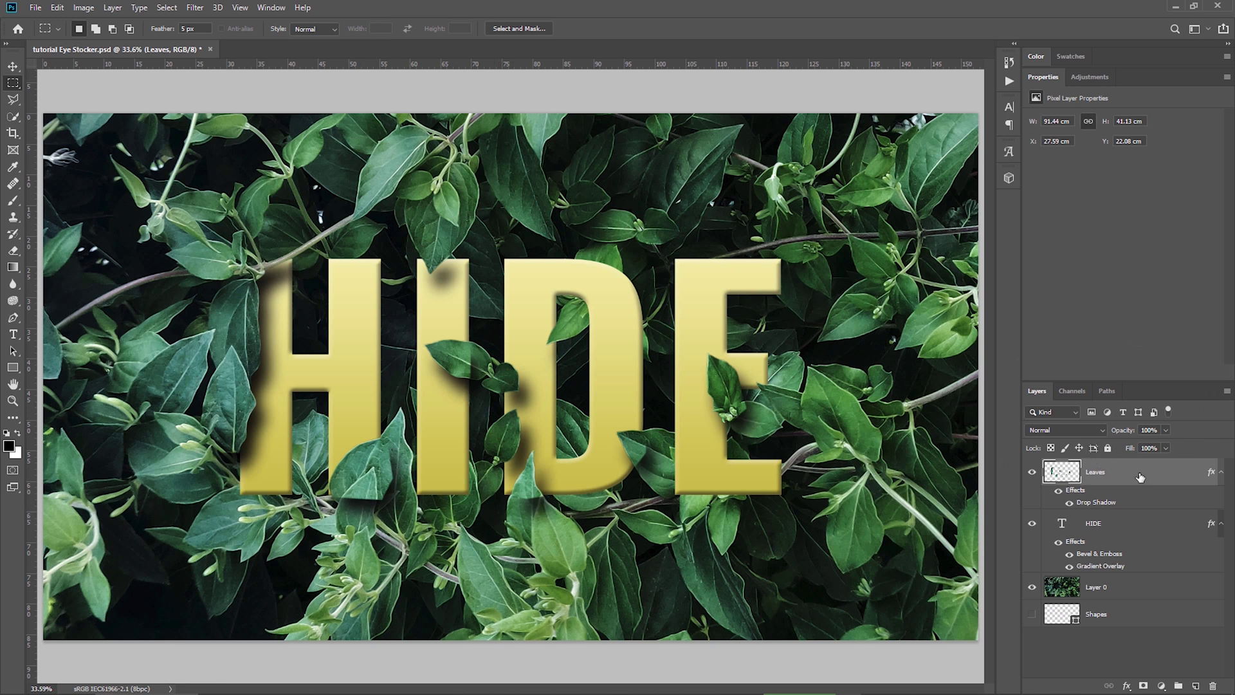
Mask the Leaves layer to a selection of the HIDE letter shapes, then target its pixels again.
left_click(1062, 527, "ctrl")
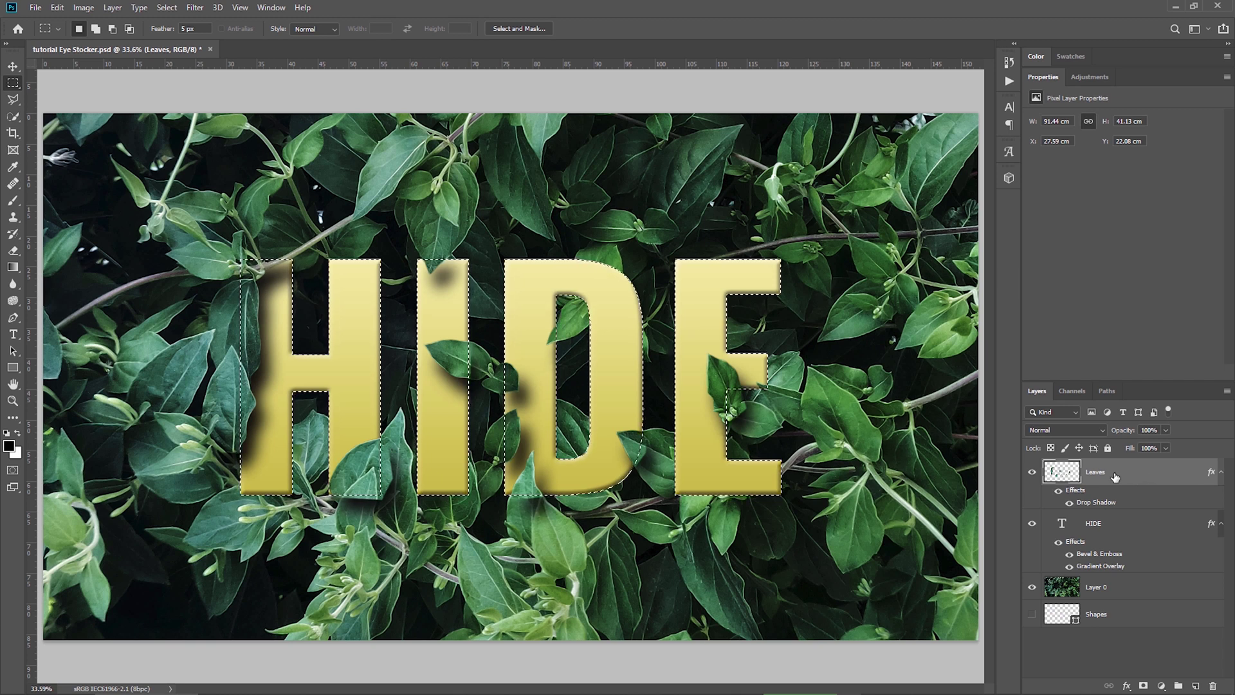
left_click(1144, 686)
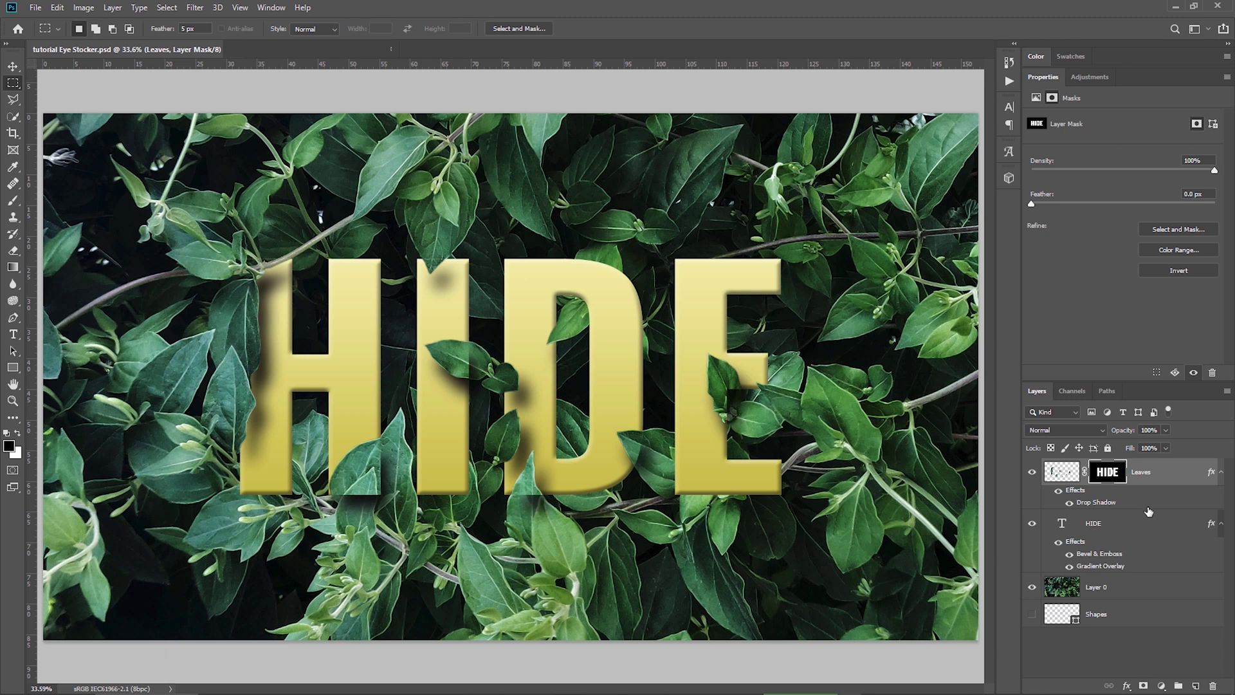
left_click(1061, 471)
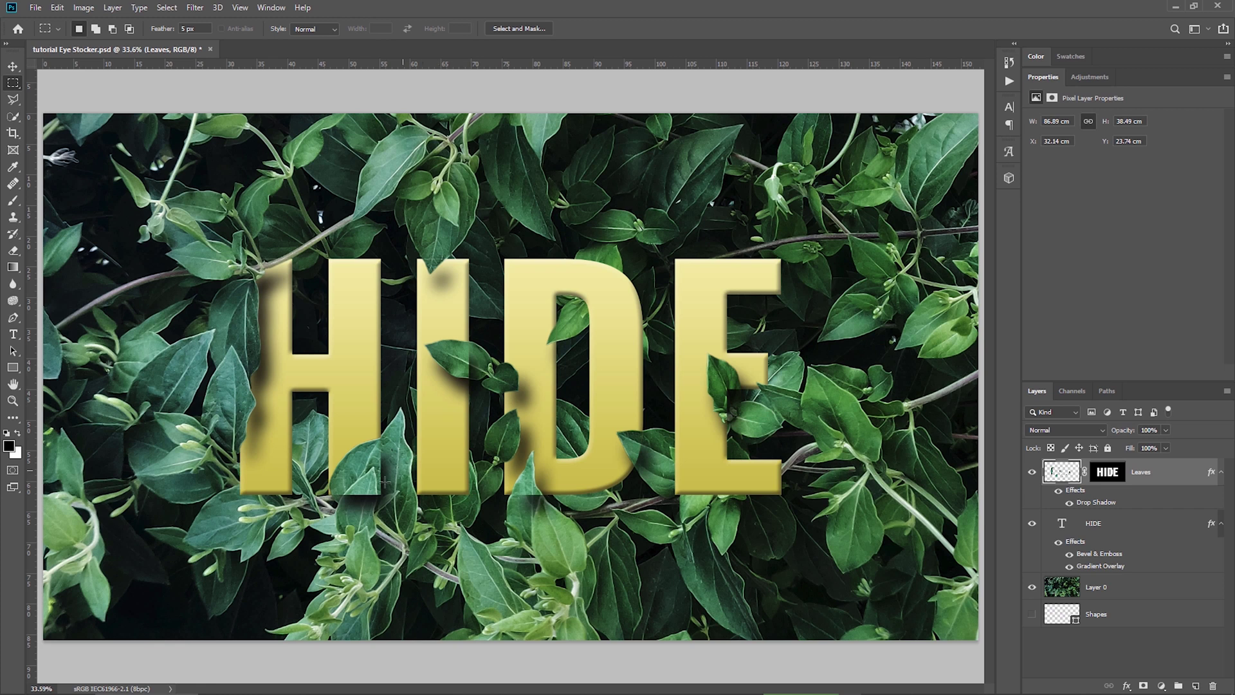
Zoom in to inspect the masked leaf edges on the letters, then fit the image back in view.
key("z")
left_click_drag(345, 501, 387, 497)
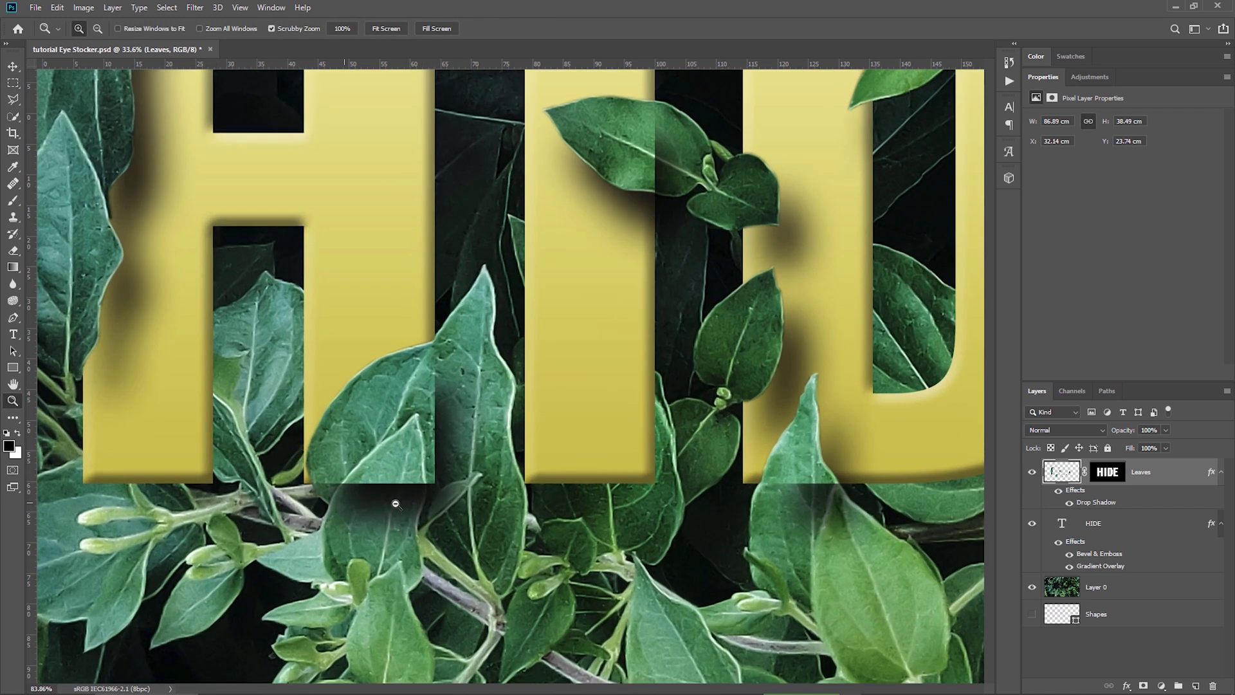
key("m")
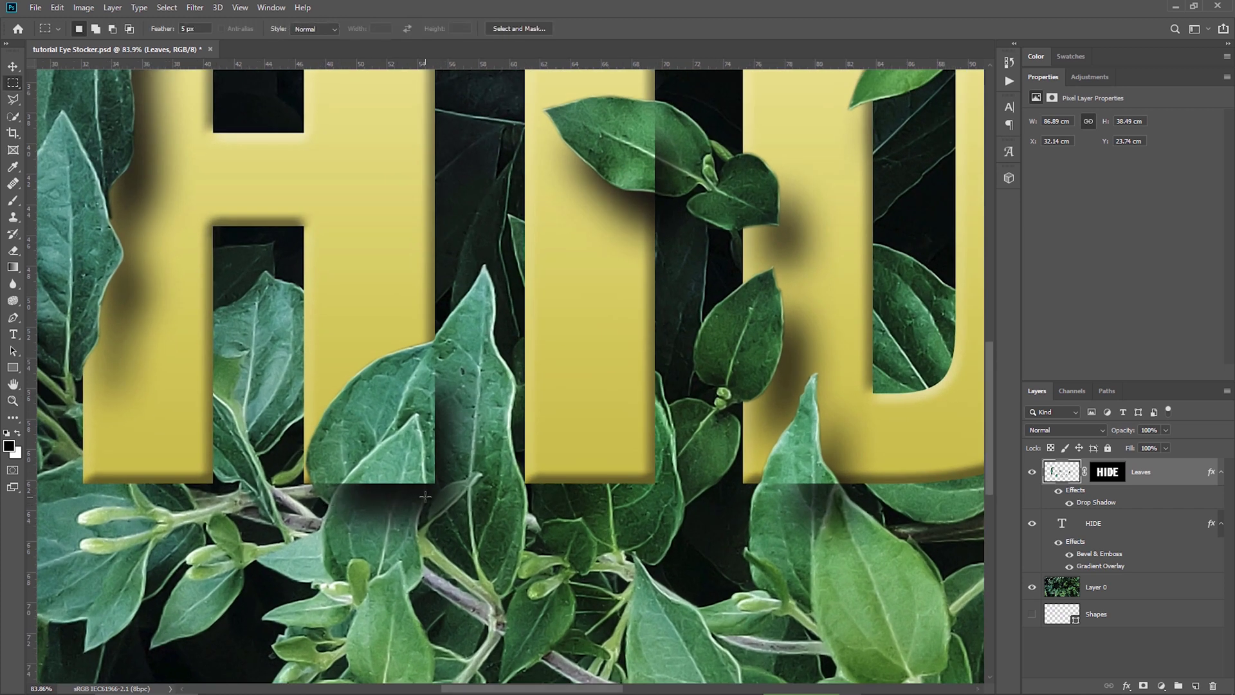
key("z")
mouse_move(426, 497)
left_mouse_down()
mouse_move(326, 434)
mouse_move(340, 436)
left_mouse_up()
key("m")
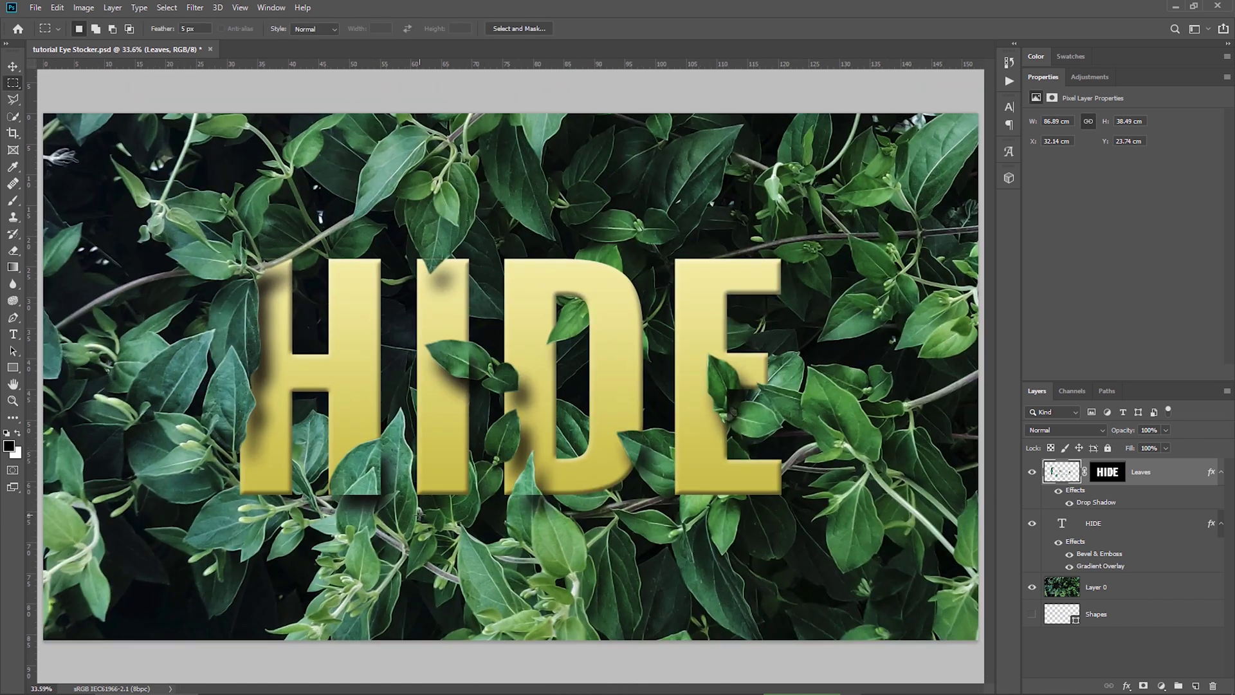
Enable 'Layer Mask Hides Effects' for the Leaves layer in Blending Options and apply it.
double_click(1177, 473)
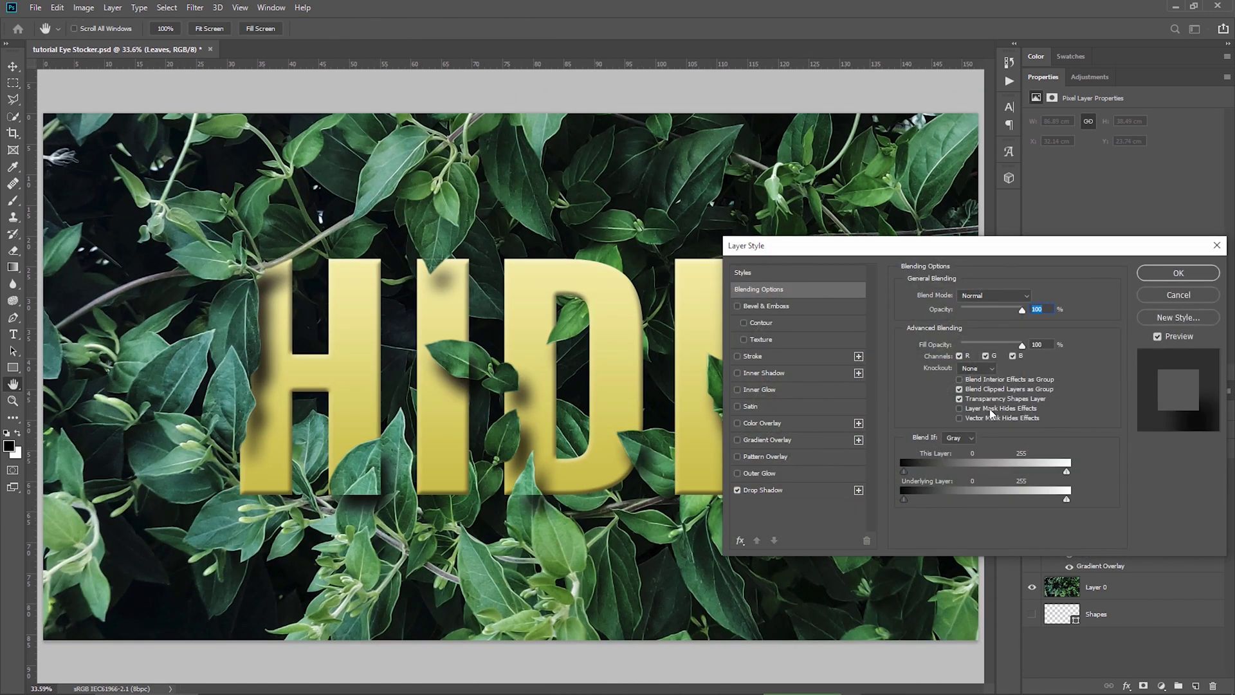
left_click(960, 410)
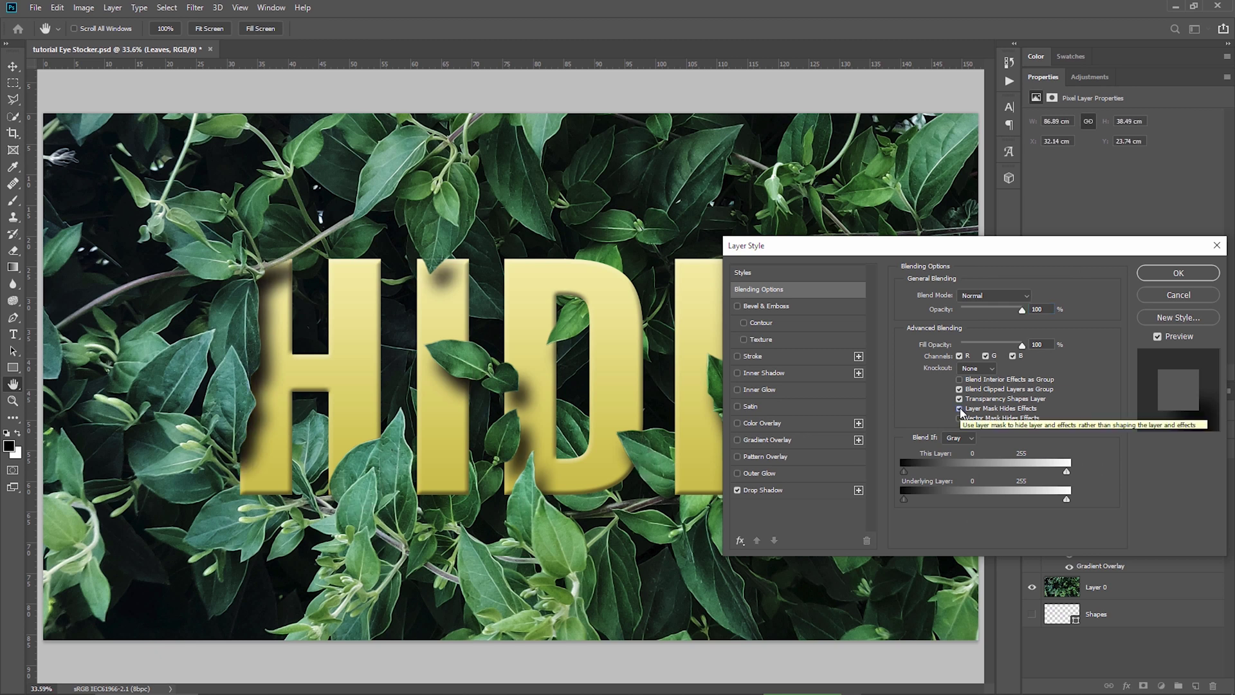
left_click(960, 410)
left_click(963, 410)
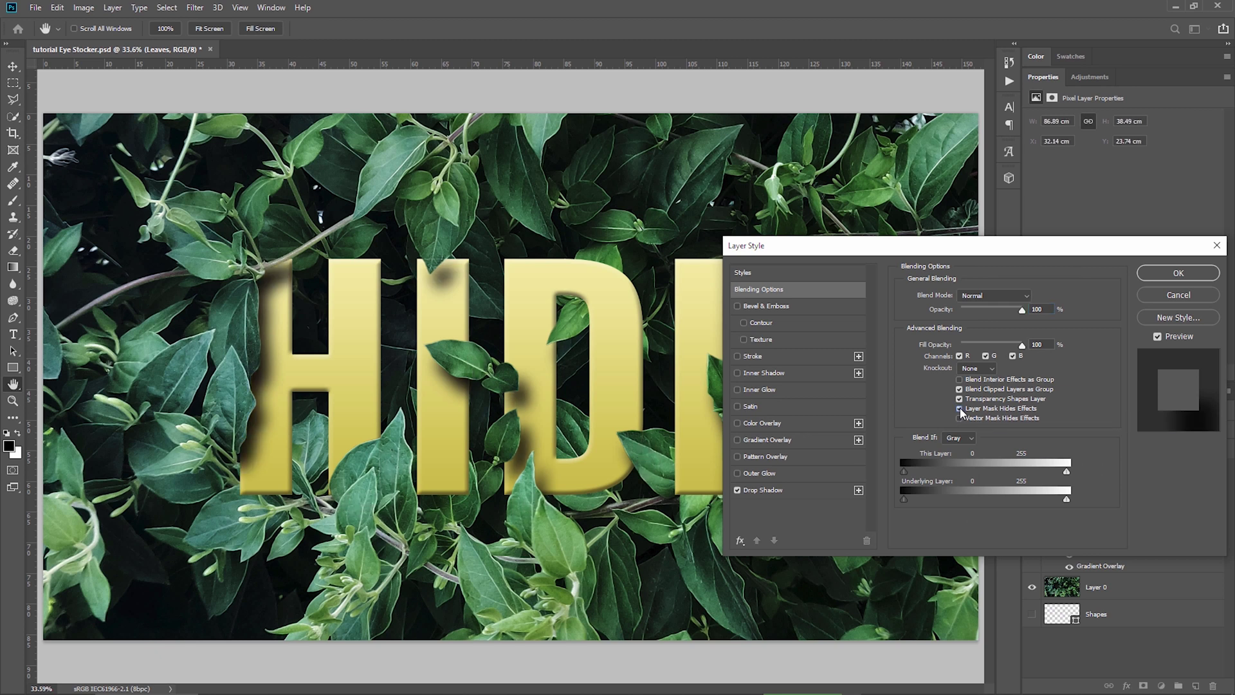
left_click(1173, 275)
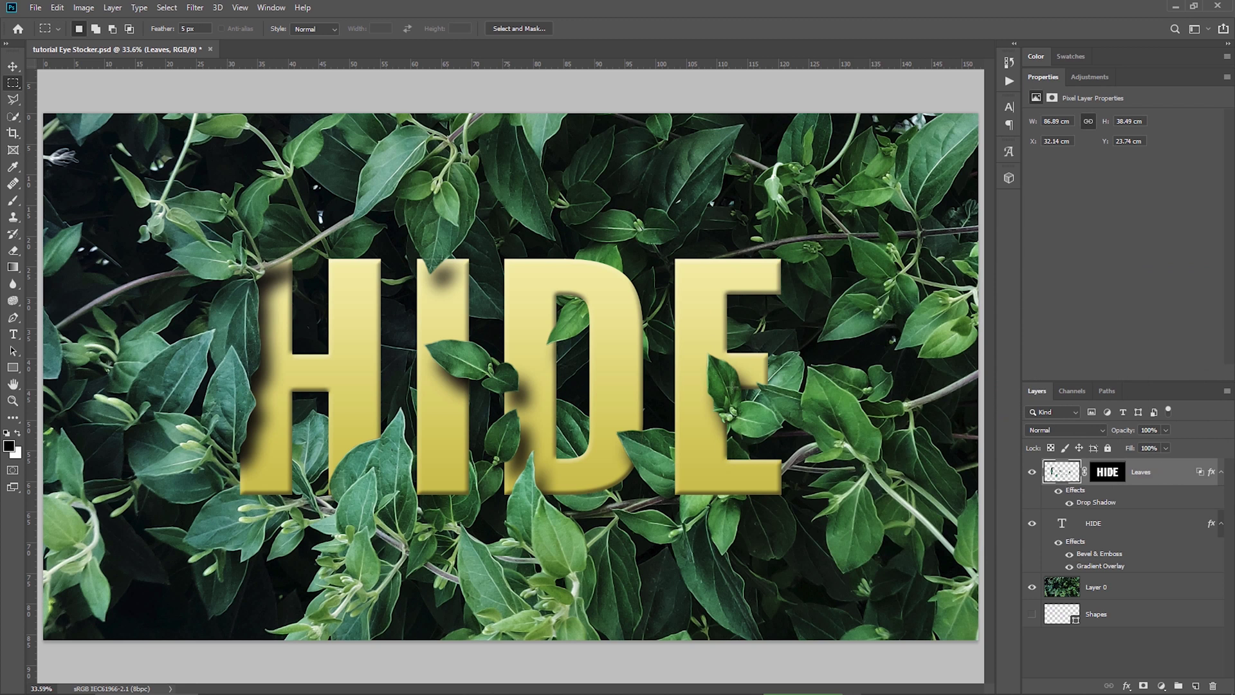
Zoom in on the HIDE text to check the mask edges, then fit the image on screen.
key("z")
left_click_drag(270, 259, 304, 260)
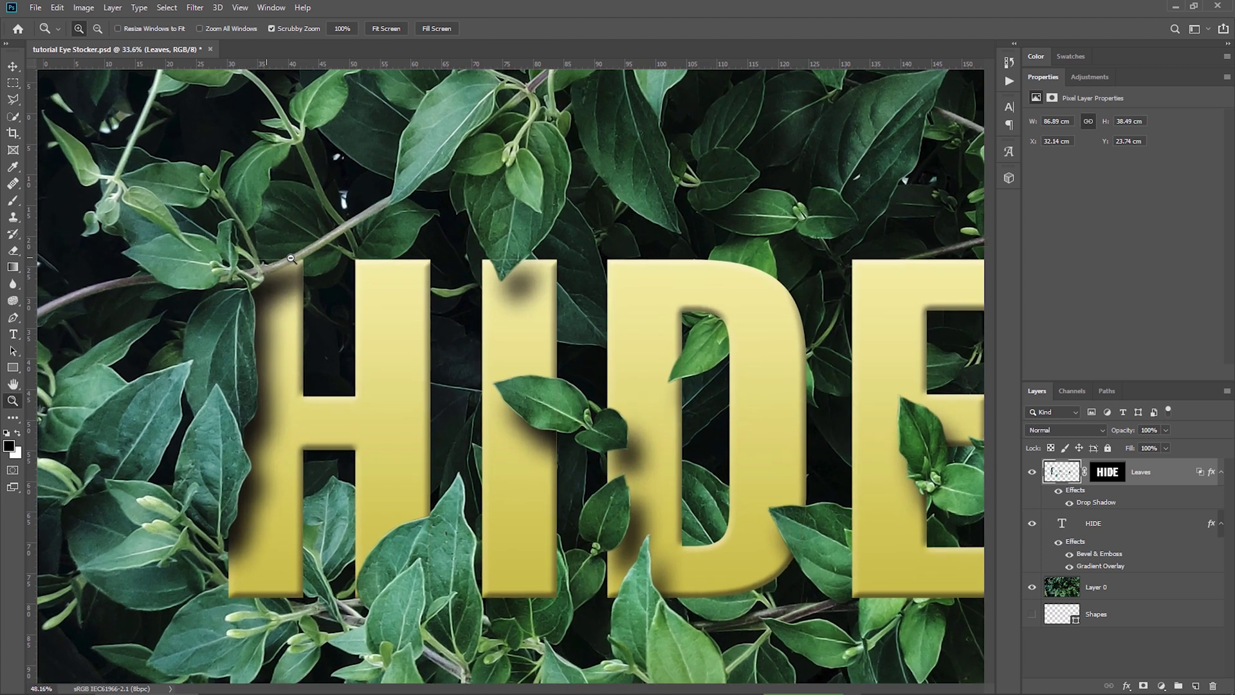
key("m")
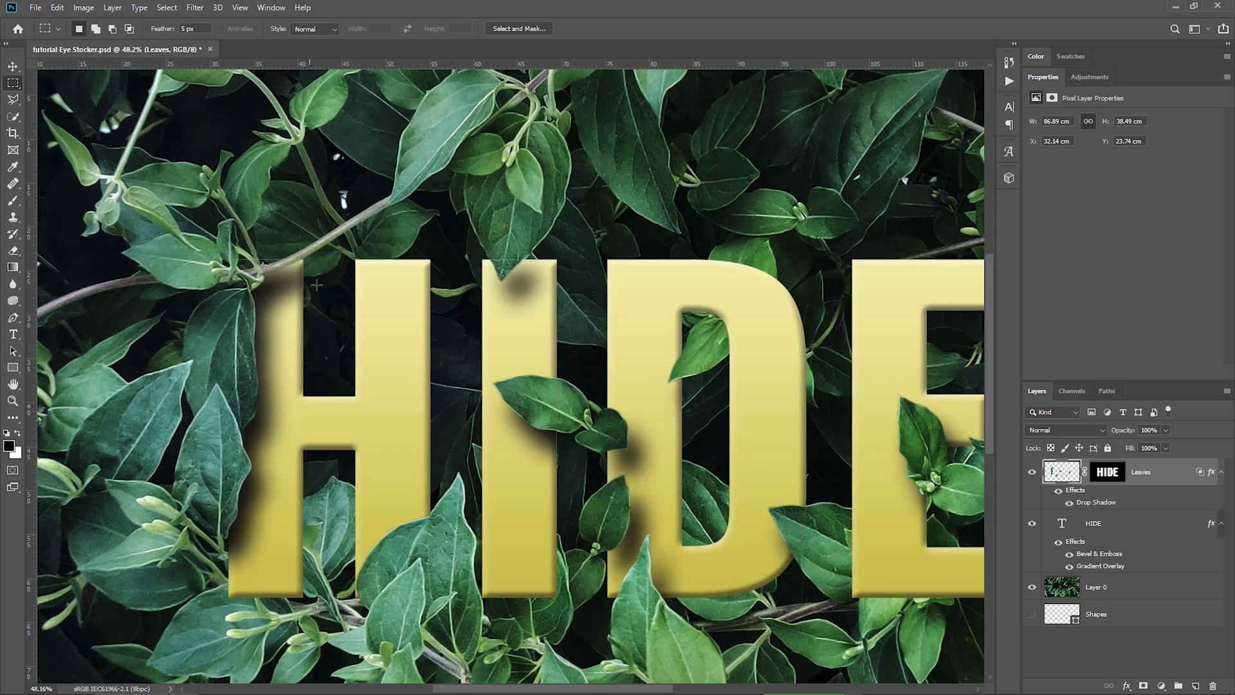
key("z")
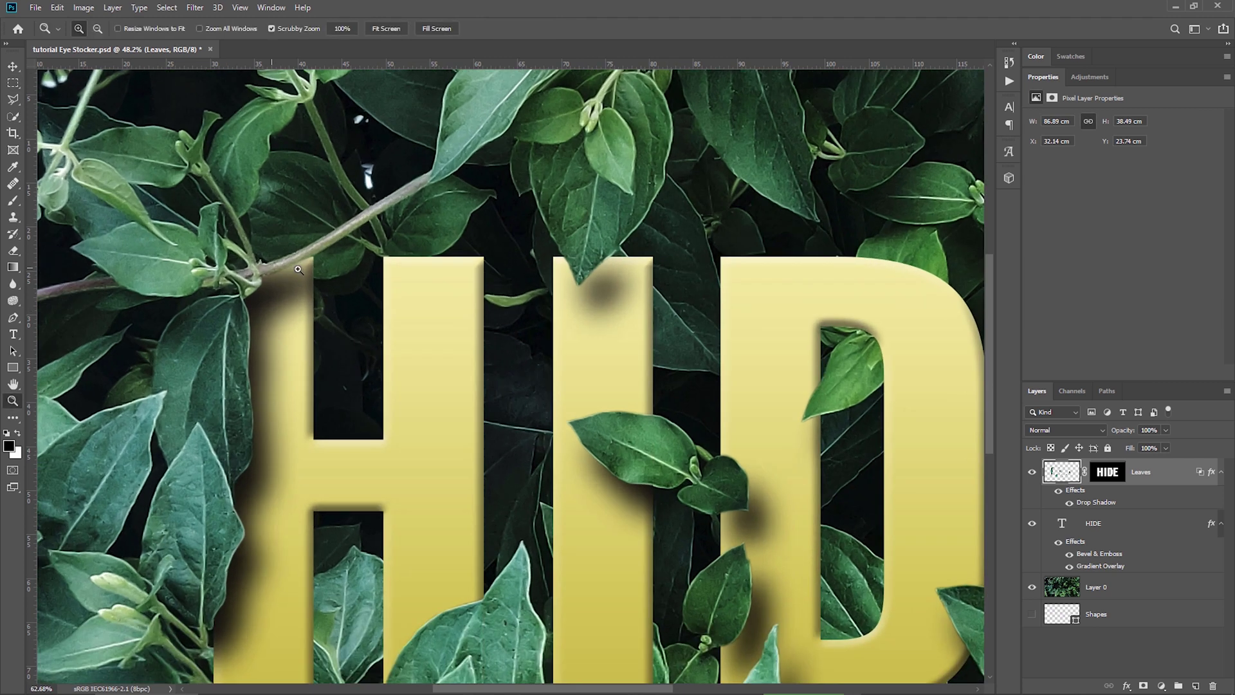
mouse_move(275, 269)
left_mouse_down()
mouse_move(288, 271)
mouse_move(284, 254)
left_mouse_up()
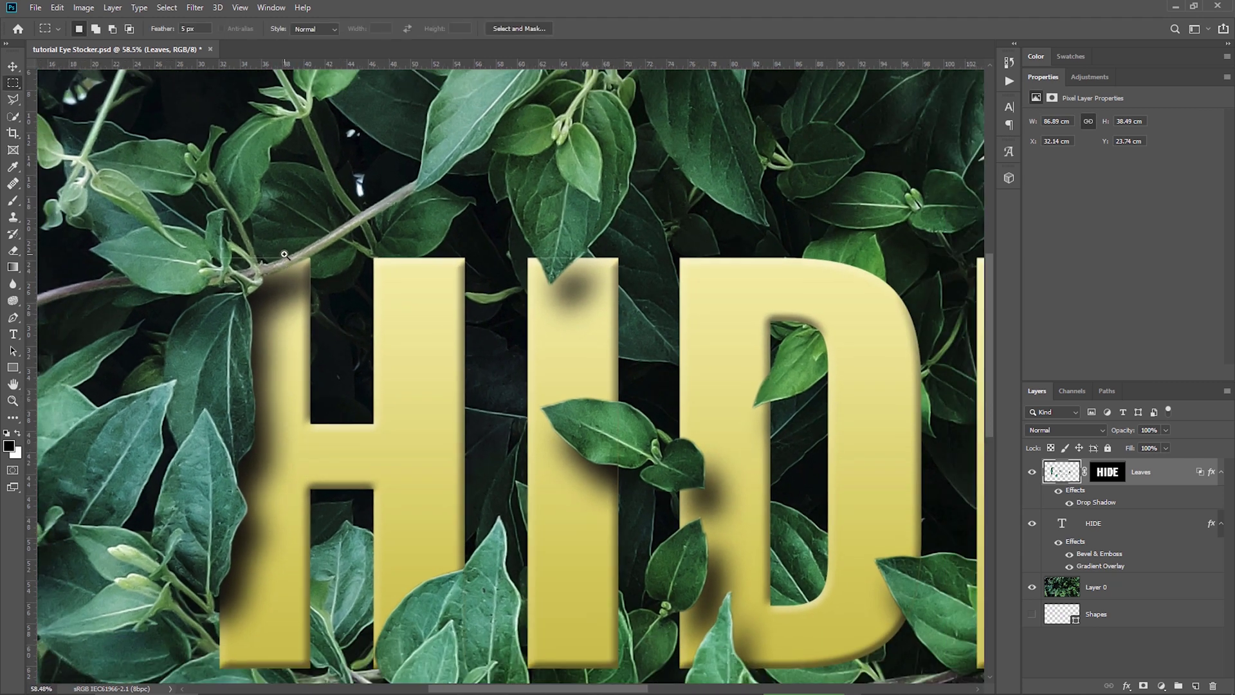
key("ctrl+0")
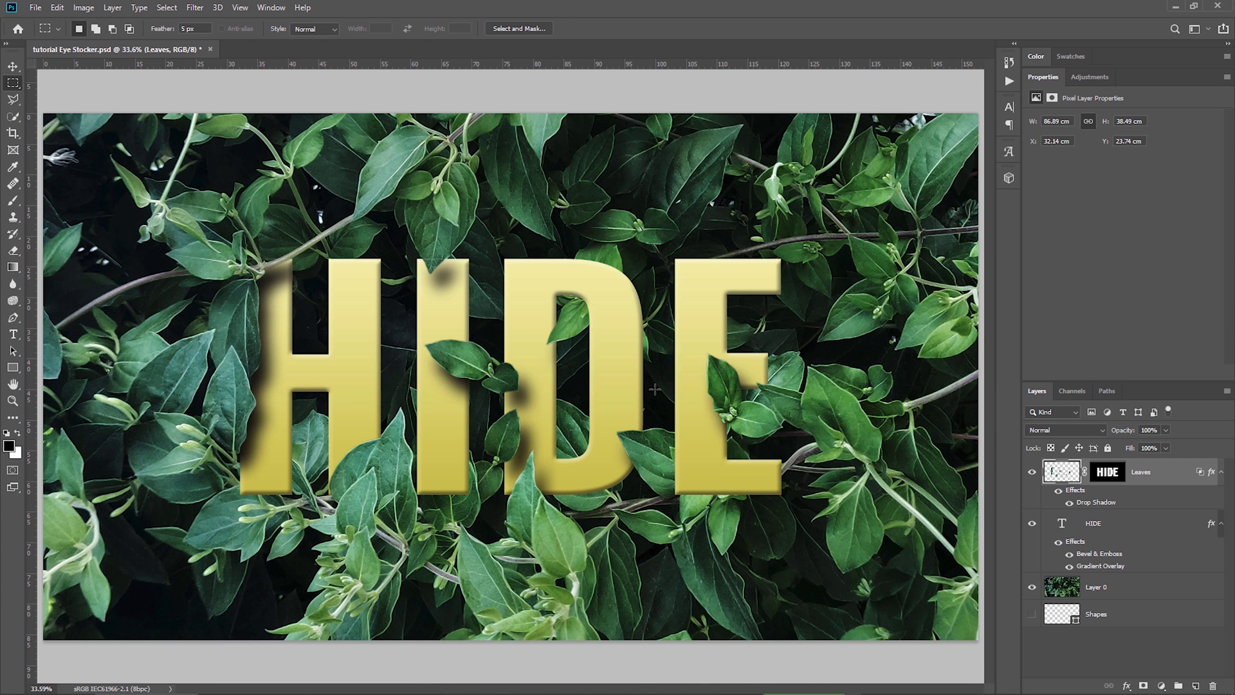
Unlink the Leaves mask from its layer and scale the mask to 100.1% width.
left_click(1085, 473)
left_click(1107, 473)
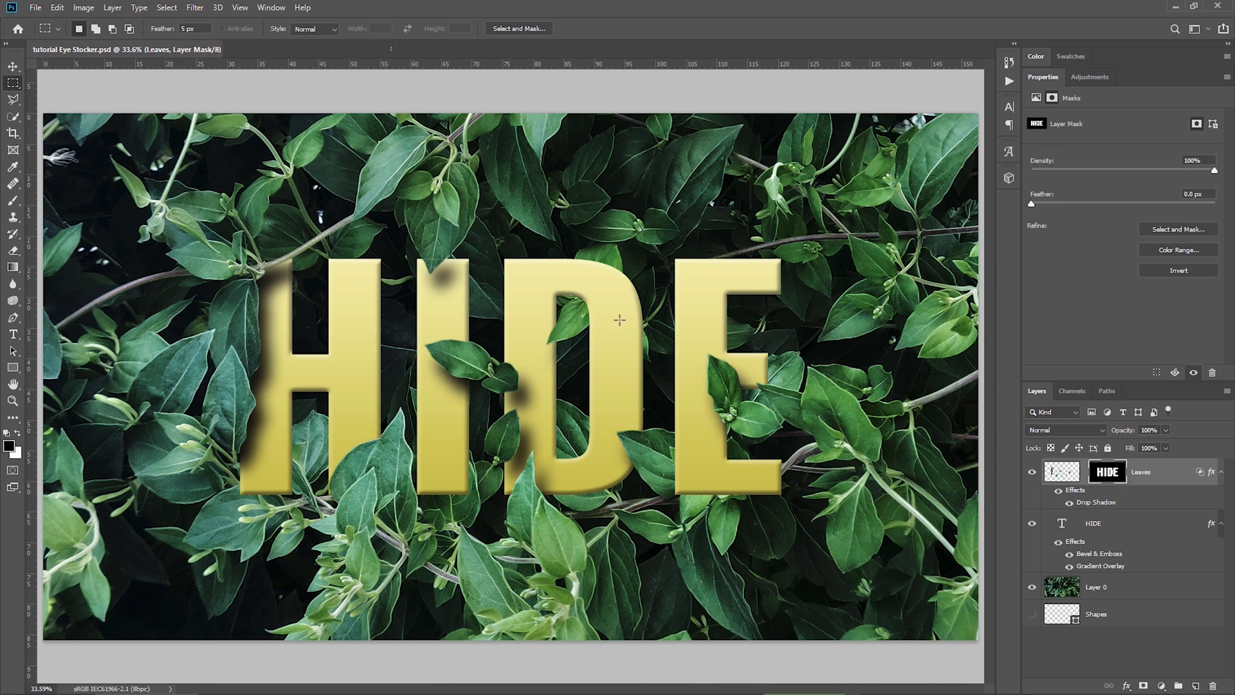
left_click(56, 8)
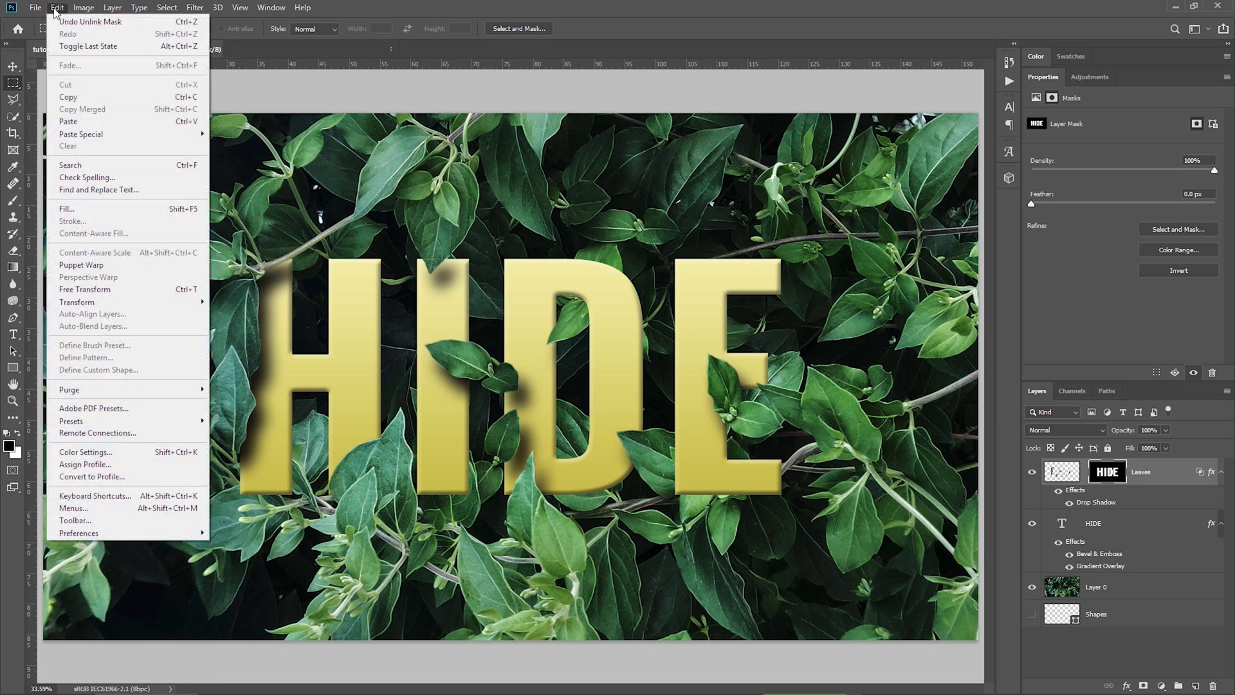
mouse_move(98, 303)
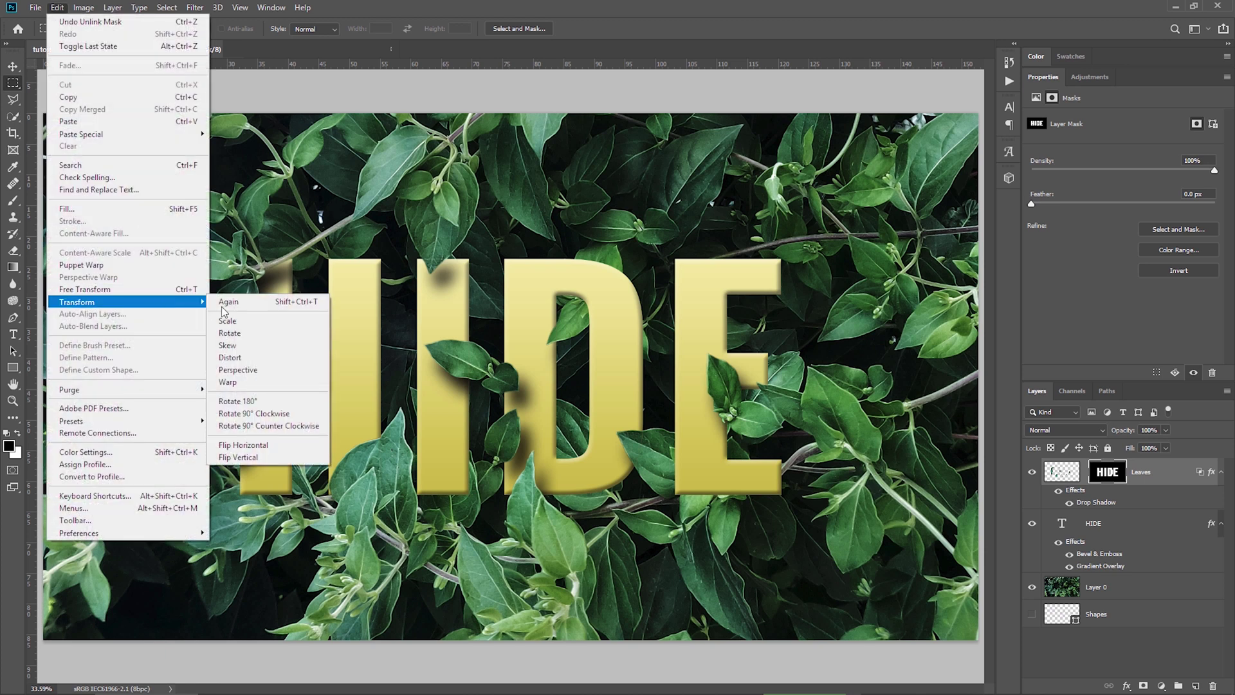
left_click(230, 320)
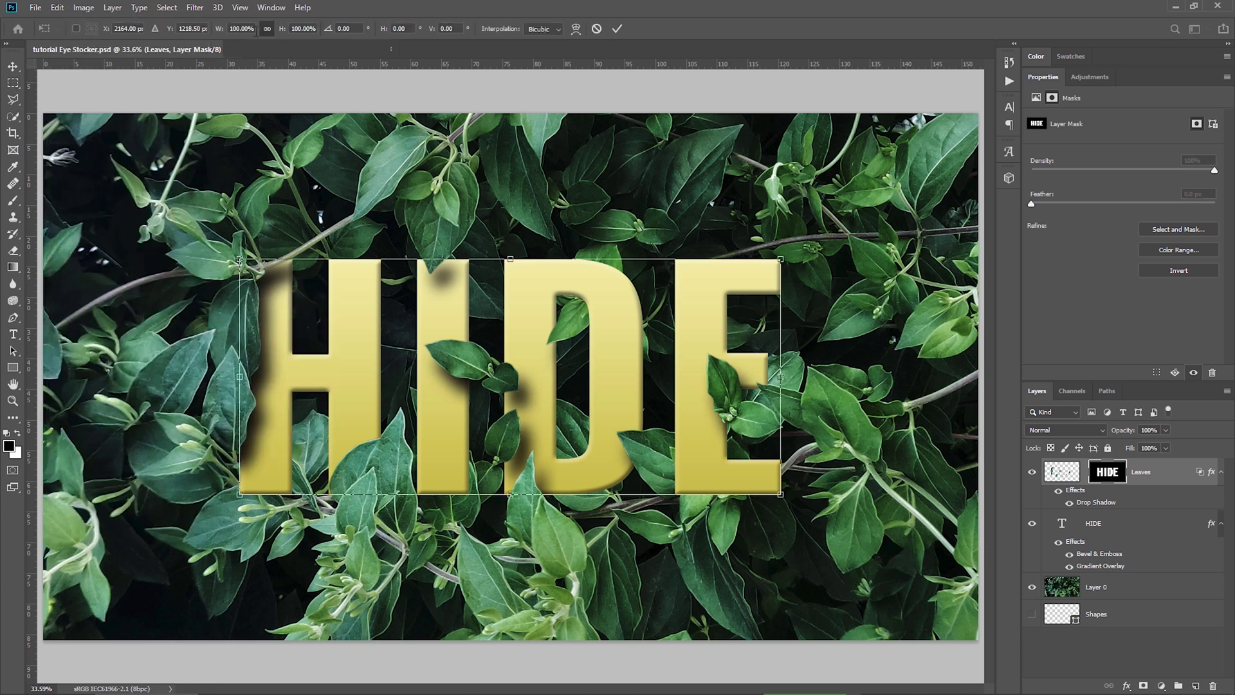
left_click(249, 29)
key("BackSpace")
type("1")
key("Return")
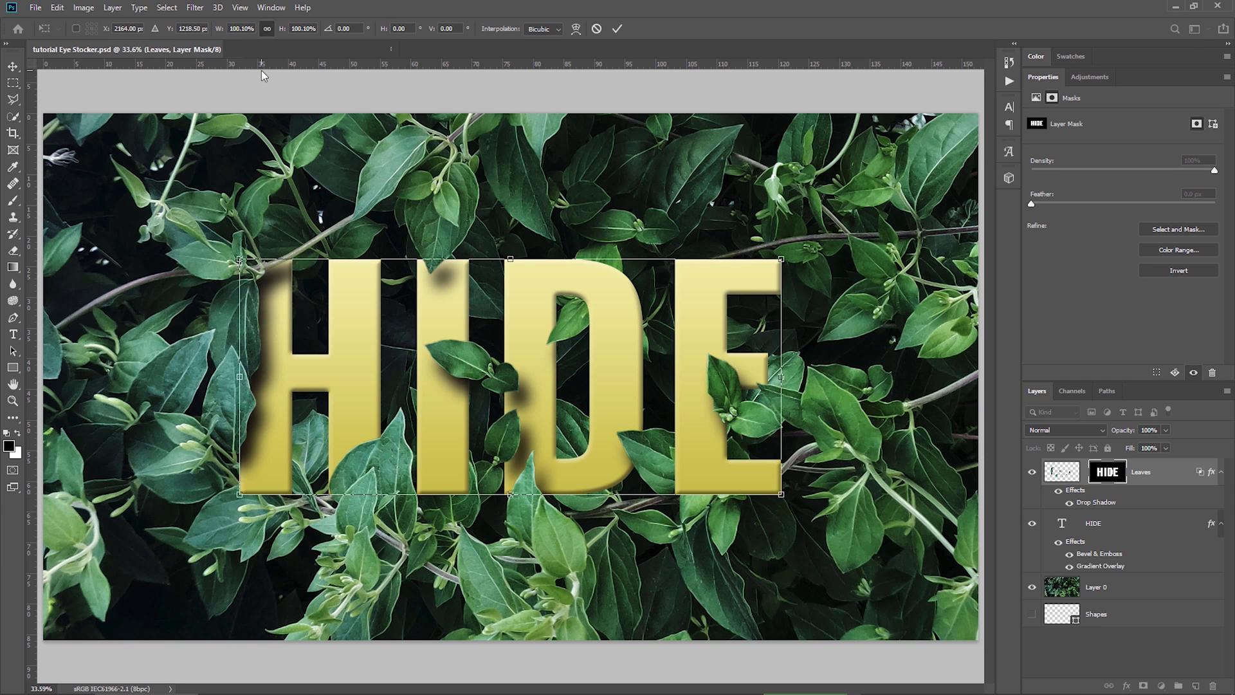
key("m")
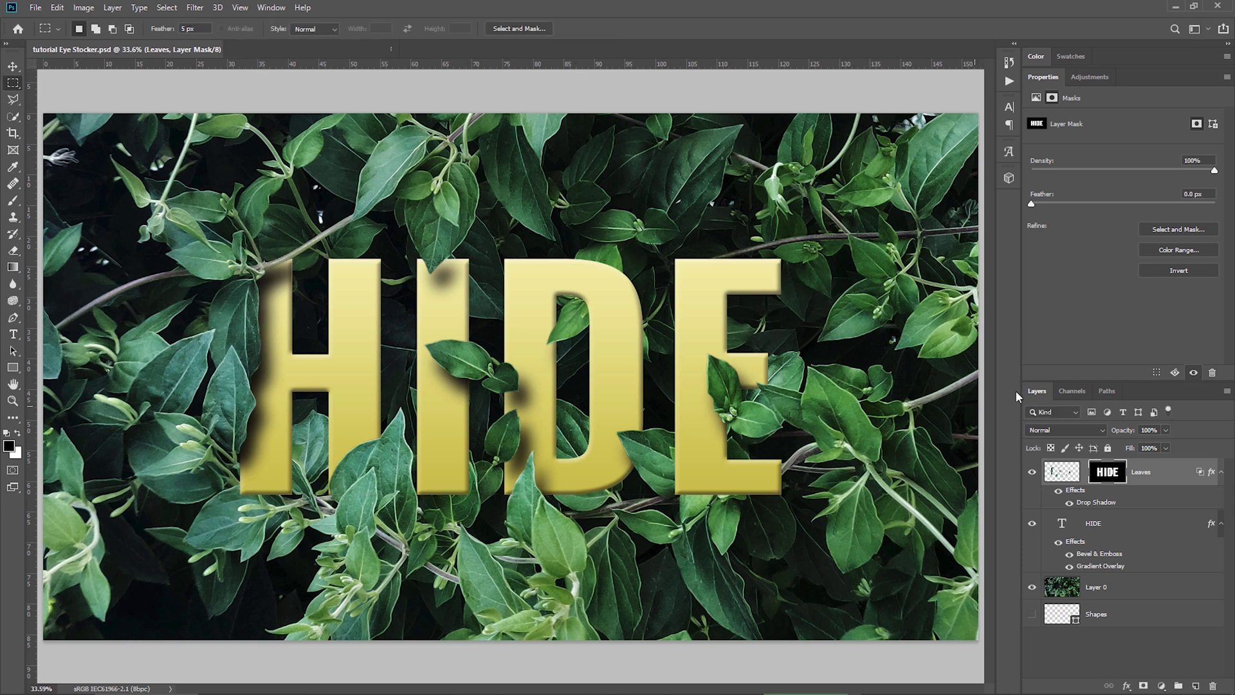
left_click(1077, 471)
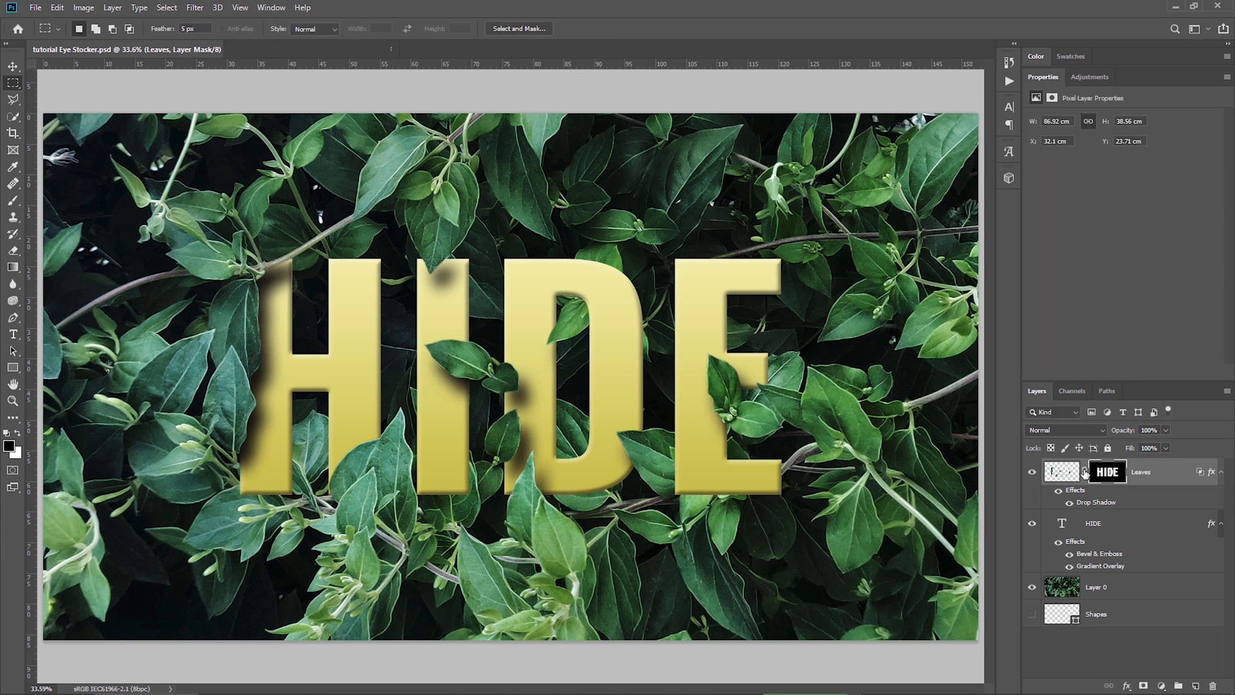
Set the Leaves drop shadow to 15% opacity, 20 px distance, 8% spread and 21 px size.
double_click(1168, 467)
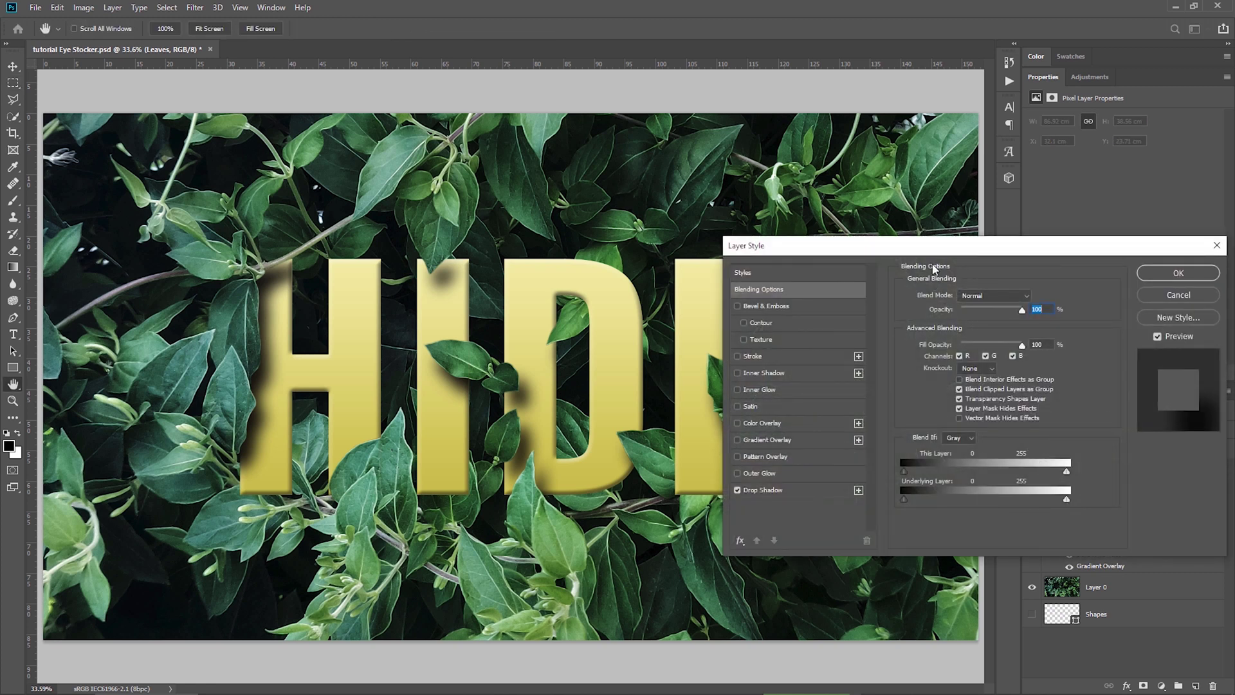
mouse_move(938, 254)
left_mouse_down()
mouse_move(908, 383)
mouse_move(911, 281)
left_mouse_up()
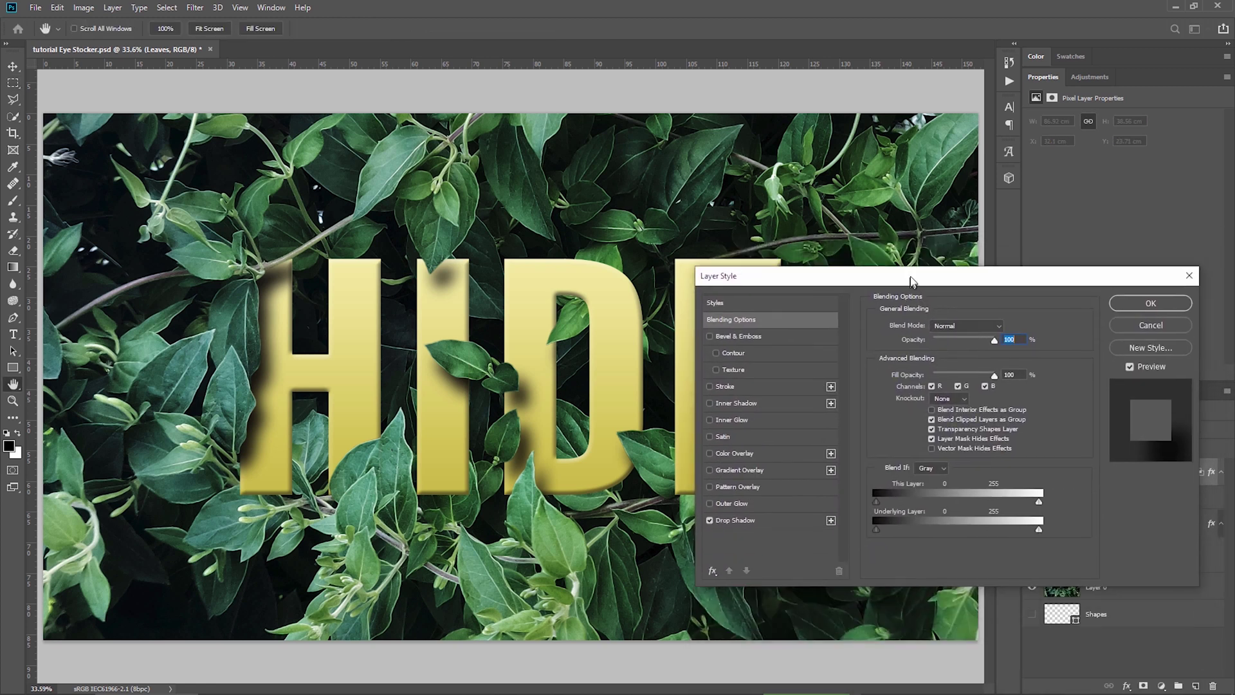
left_click(736, 519)
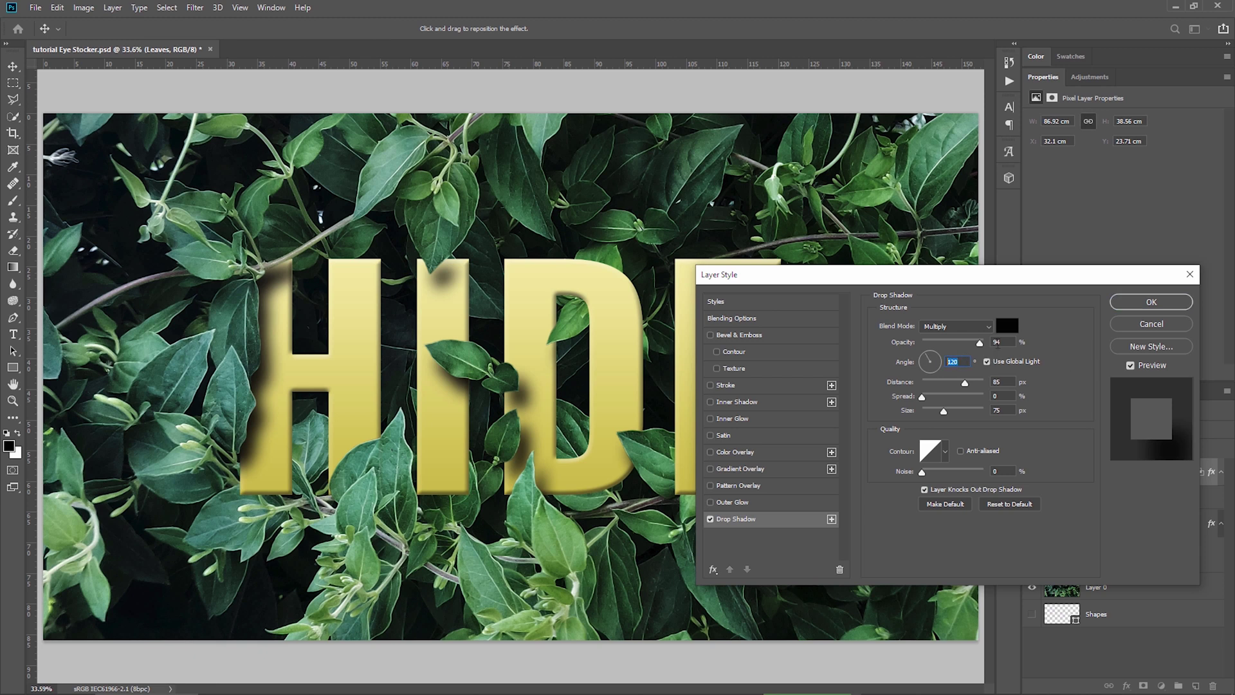
left_click(999, 341)
type("15")
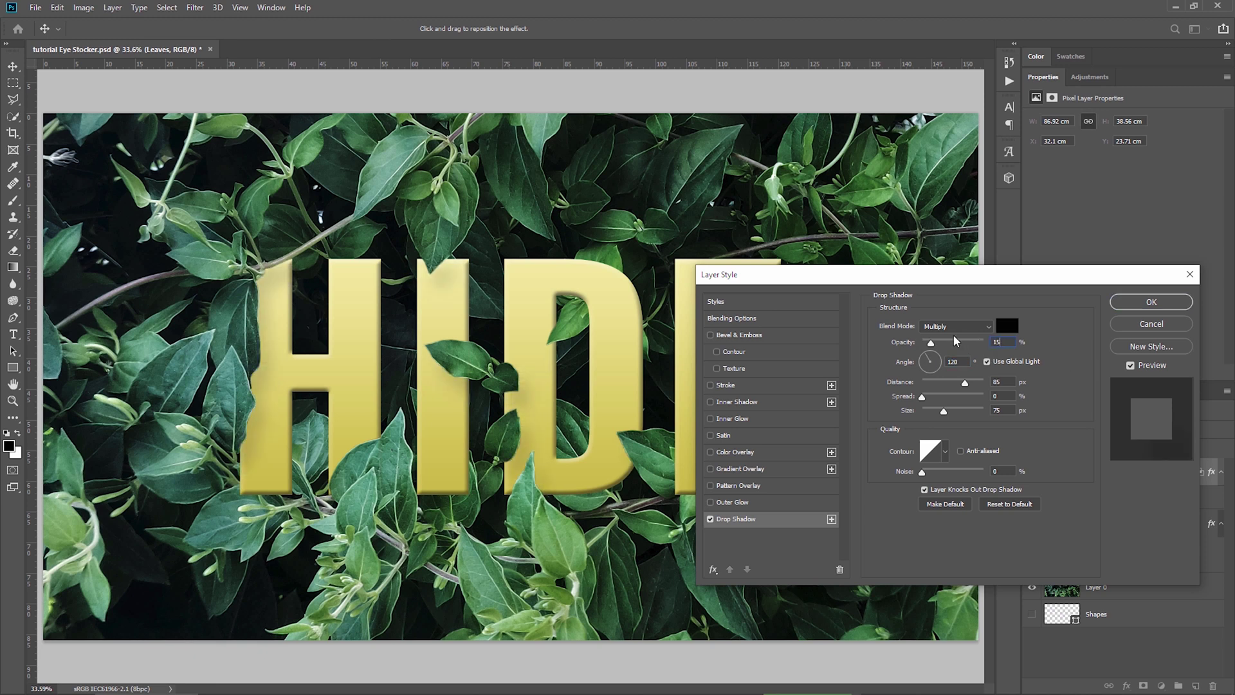
key("Tab")
type("20")
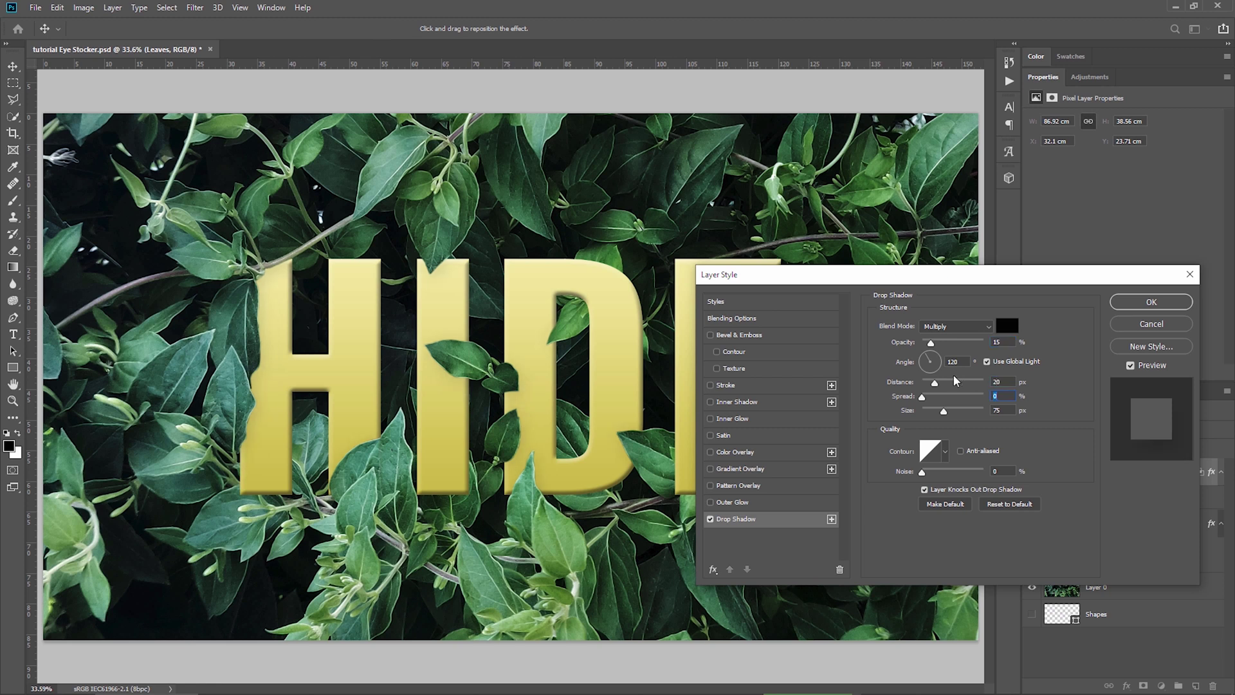
type("8")
key("Tab")
type("21")
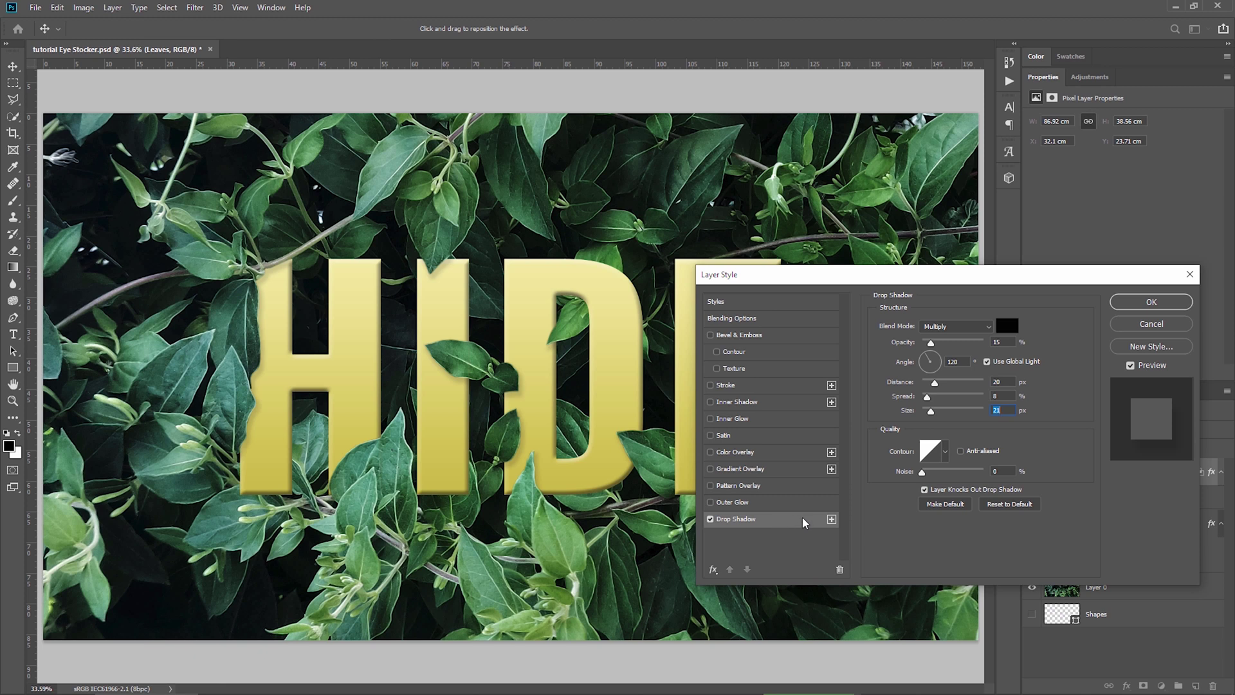
Duplicate the drop shadow and set the second one to 35% opacity, 85 px distance, 0% spread, 75 px size.
left_click(832, 520)
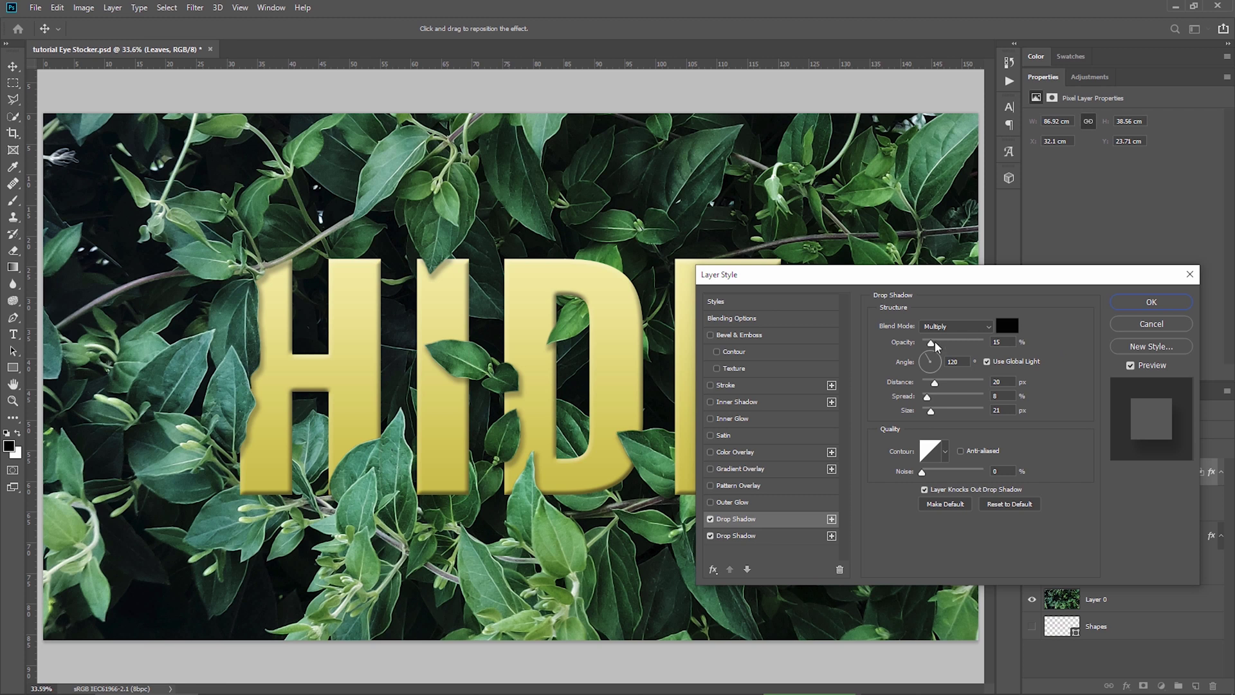
left_click_drag(931, 342, 939, 343)
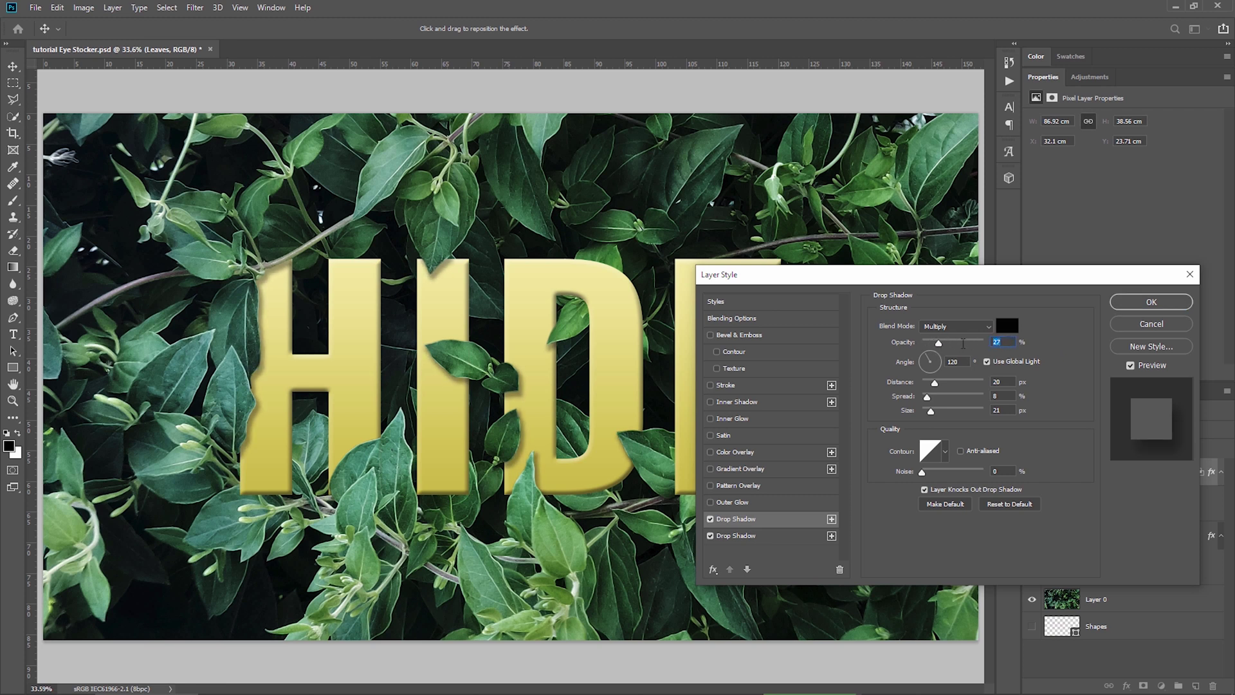
type("35")
left_click(993, 382)
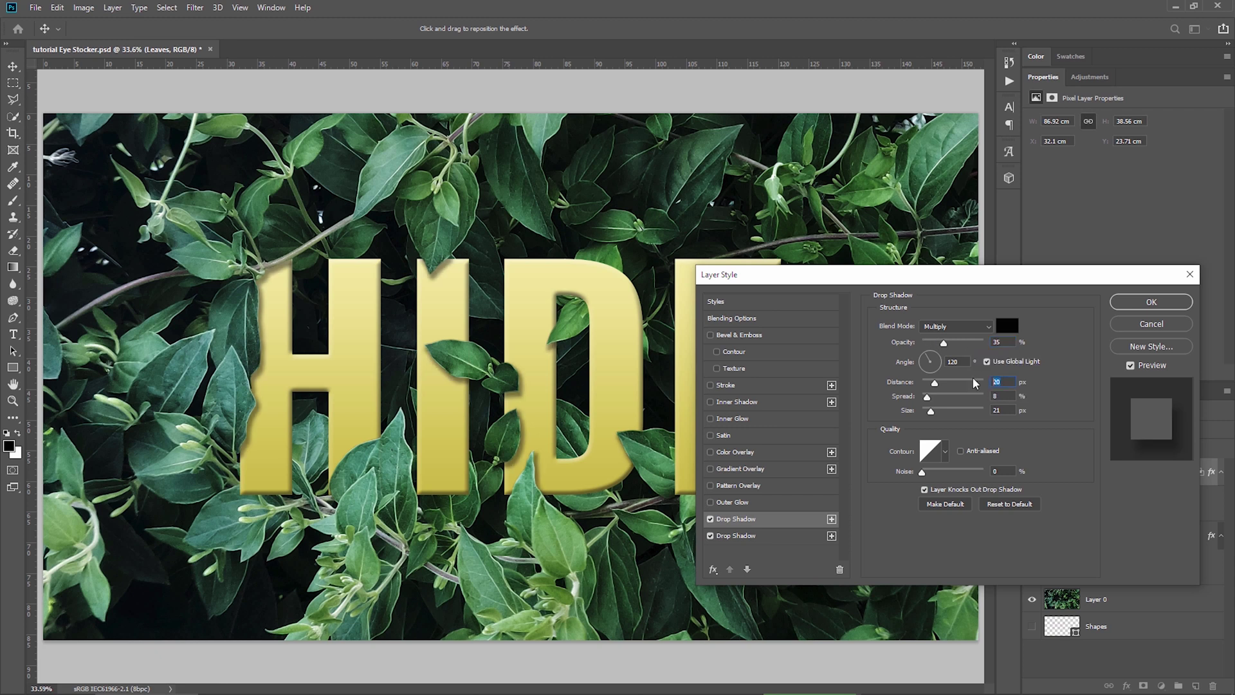
type("850")
key("Tab")
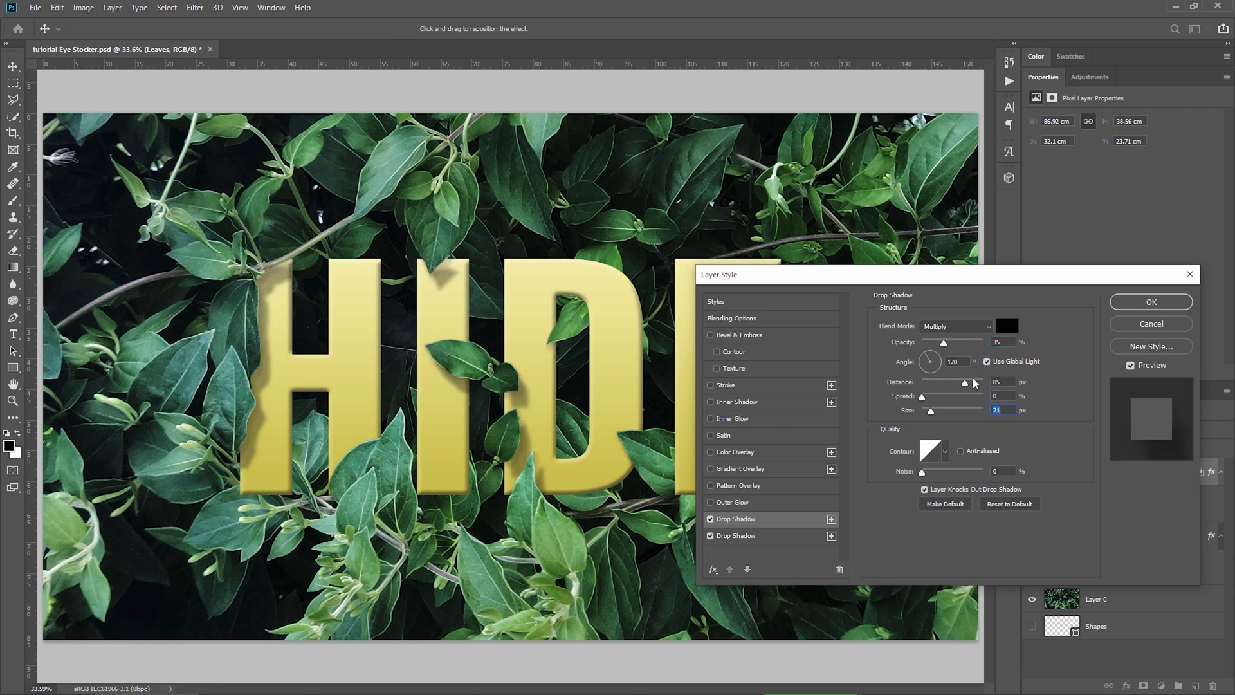
type("75")
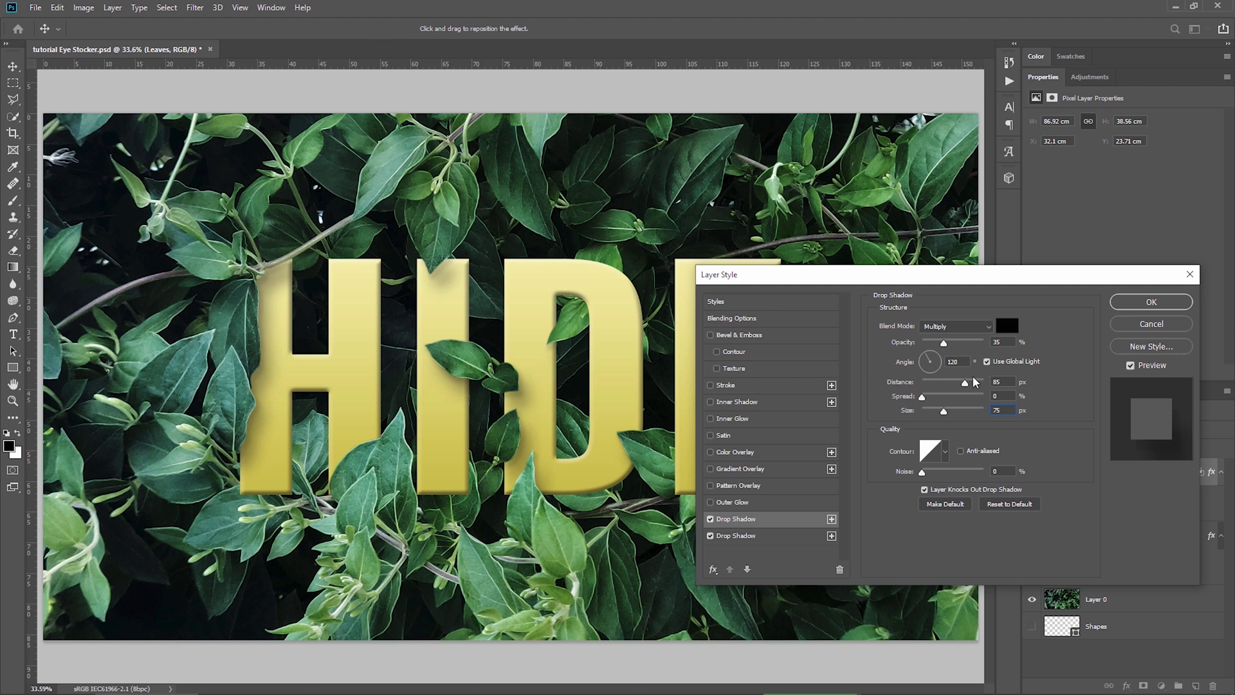
Confirm the Layer Style dialog so both drop shadows apply to the Leaves layer.
left_click(1129, 305)
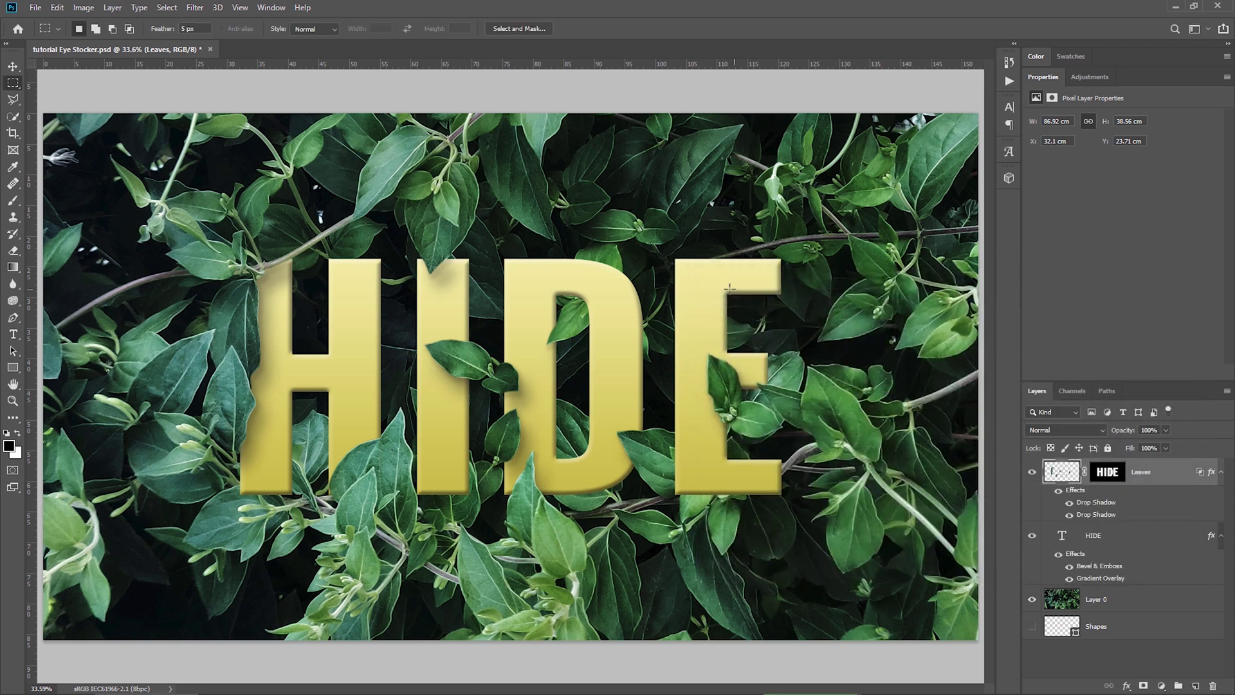